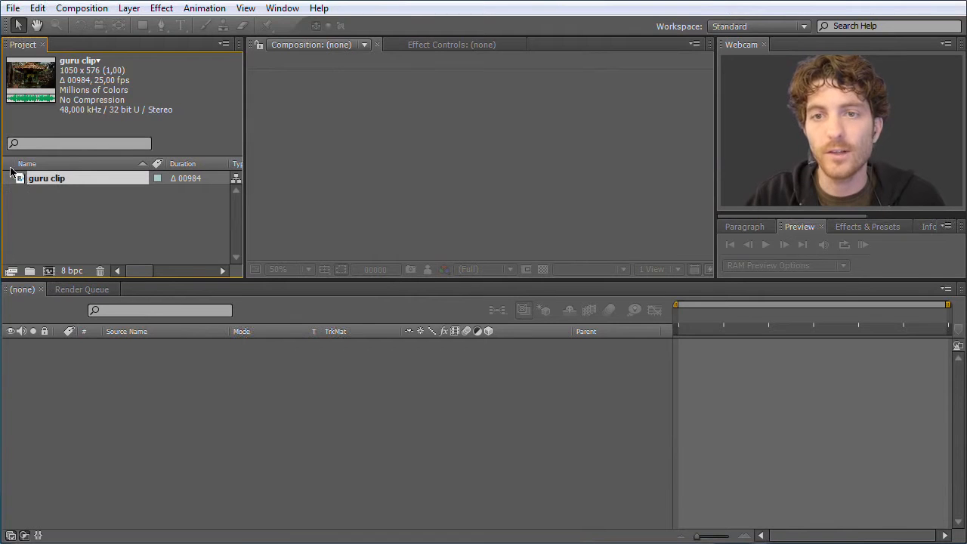
- Create a new composition from the guru clip footage and rename it "main composition"
drag(20, 181, 48, 270)
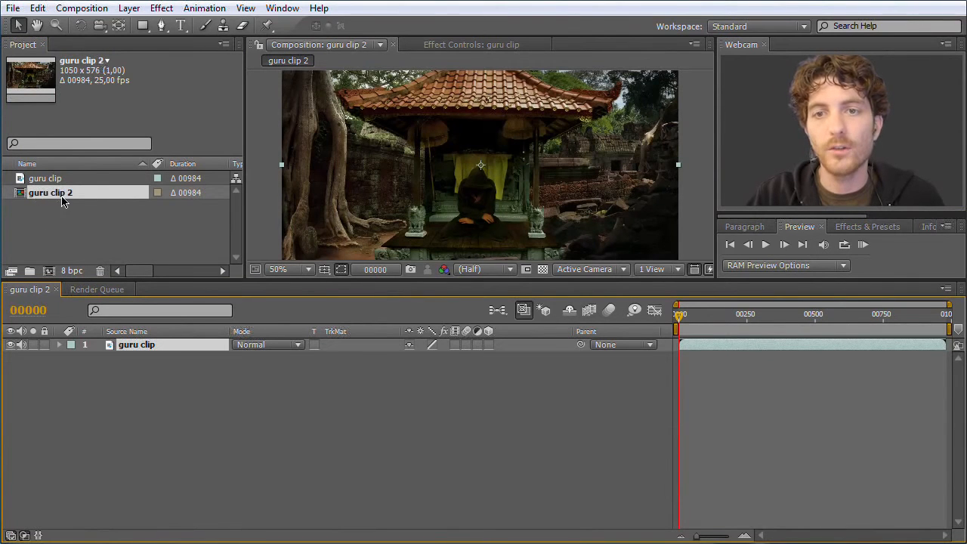
click(60, 198)
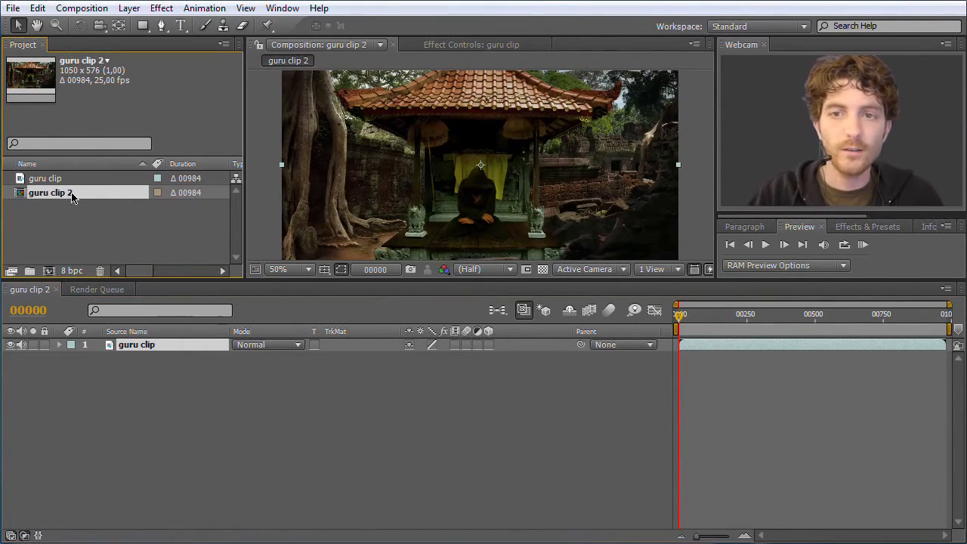
key(Return)
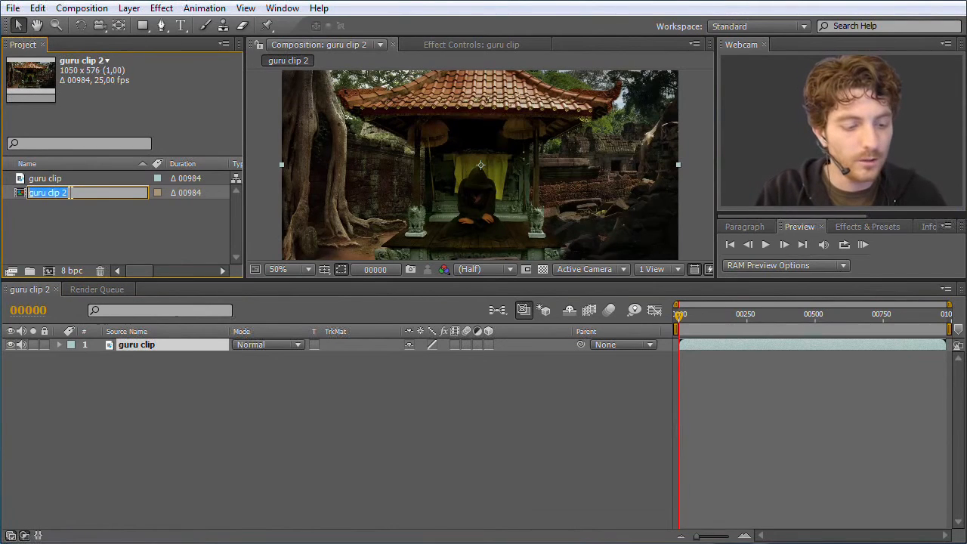
text(main composition)
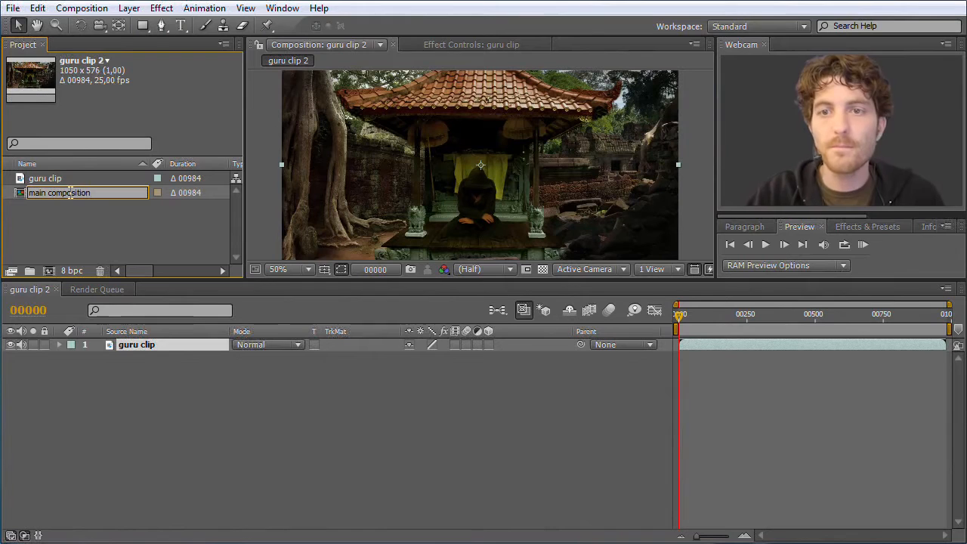
click(81, 244)
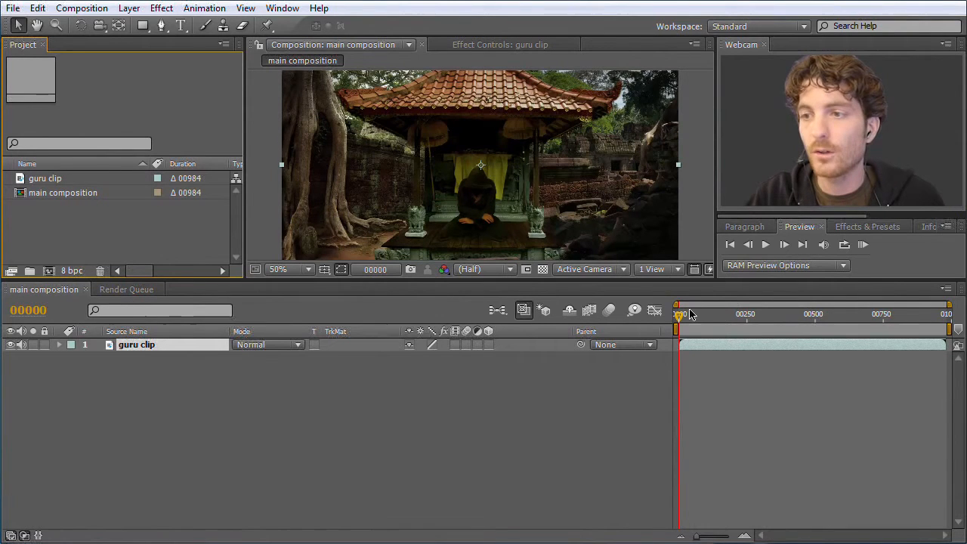
- Scrub through the guru clip in the timeline and park the current time at frame 701
drag(680, 319, 926, 330)
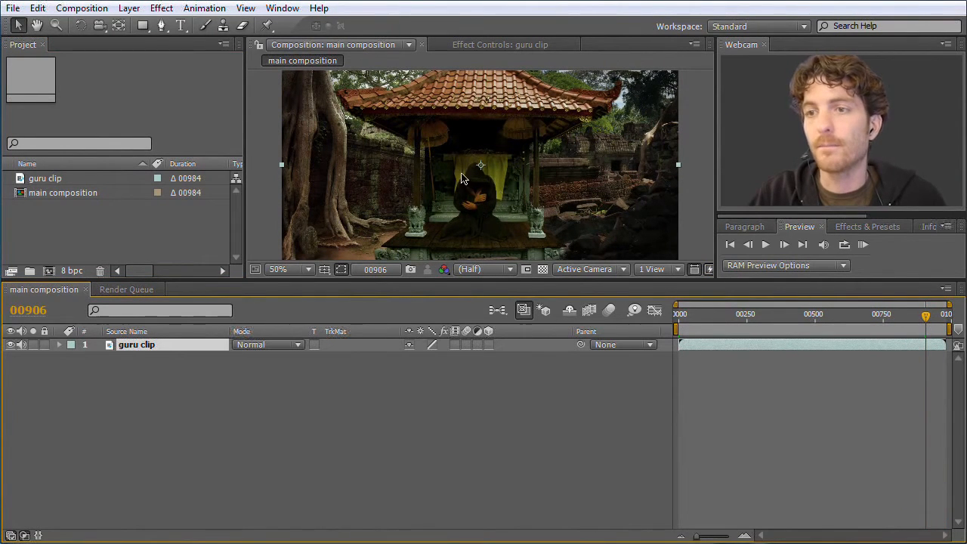
click(911, 320)
drag(912, 320, 874, 318)
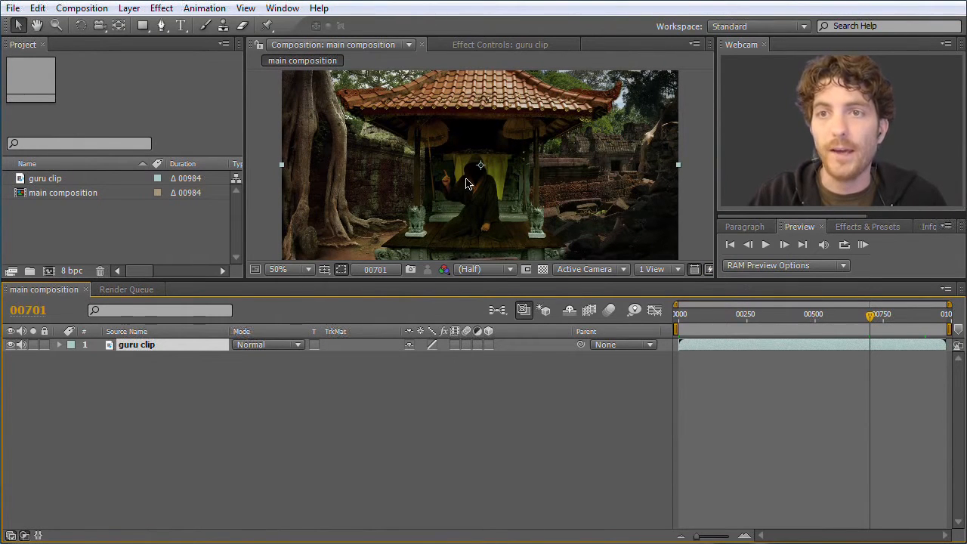
click(326, 408)
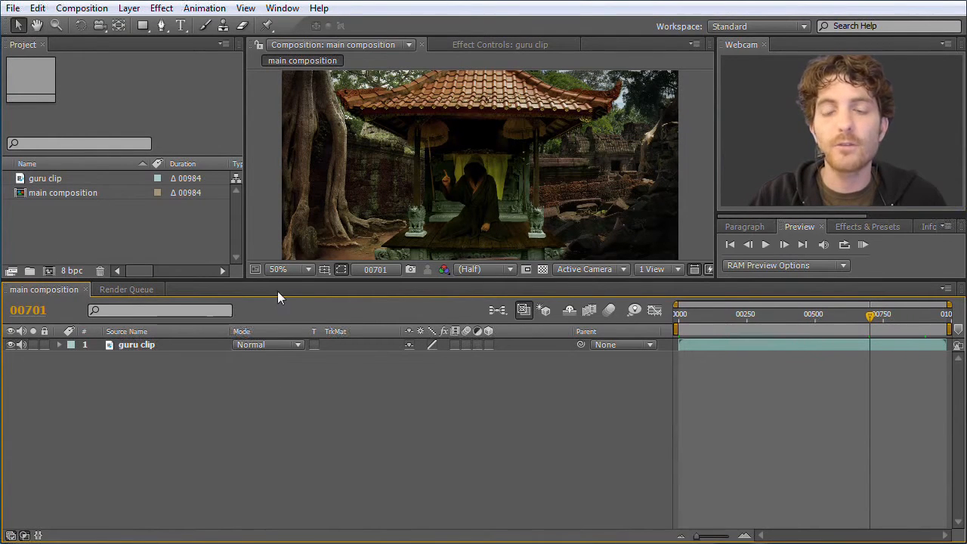
- Apply the Fast Blur effect to the guru clip layer
click(140, 344)
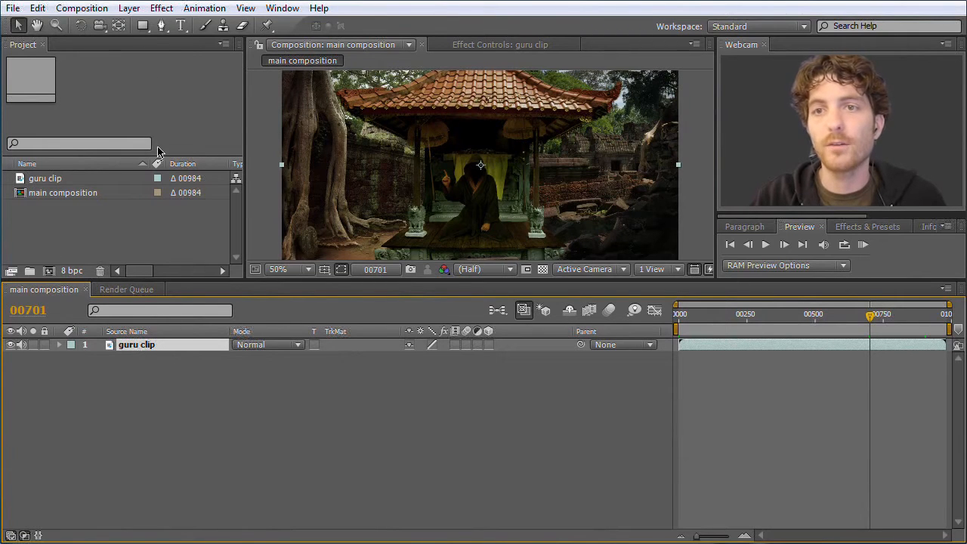
click(163, 8)
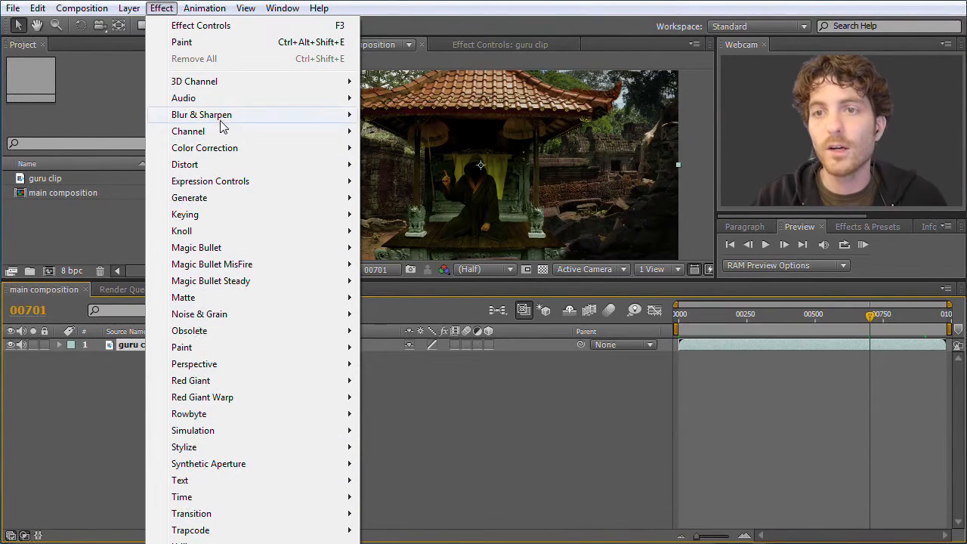
mouse_move(218, 138)
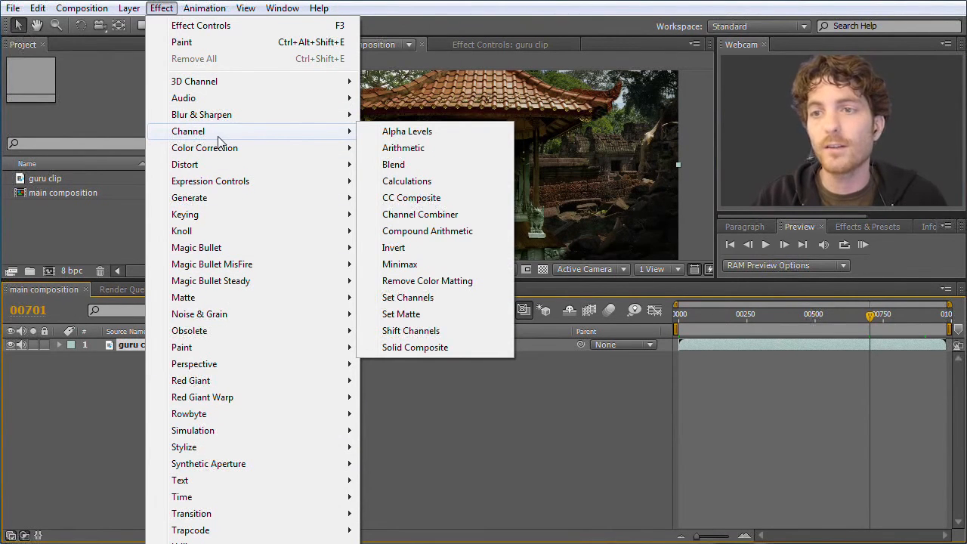
mouse_move(222, 119)
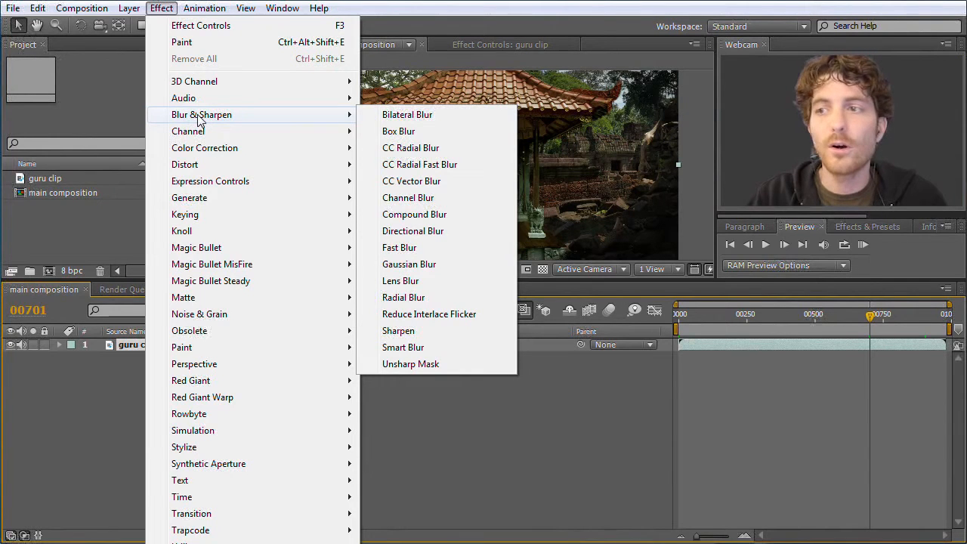
click(413, 252)
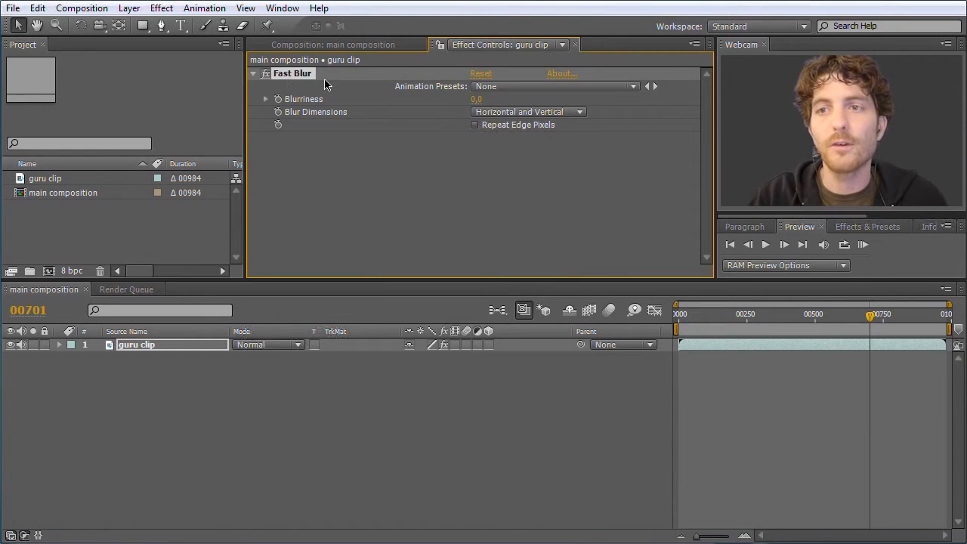
- Dock the Effect Controls panel in the same group as the Project panel so the composition stays in view
click(434, 45)
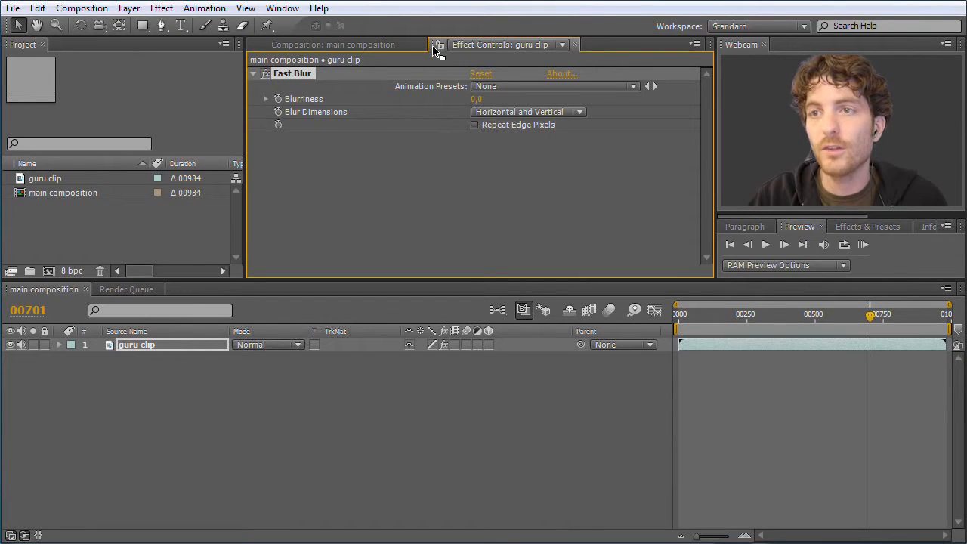
drag(435, 50, 138, 160)
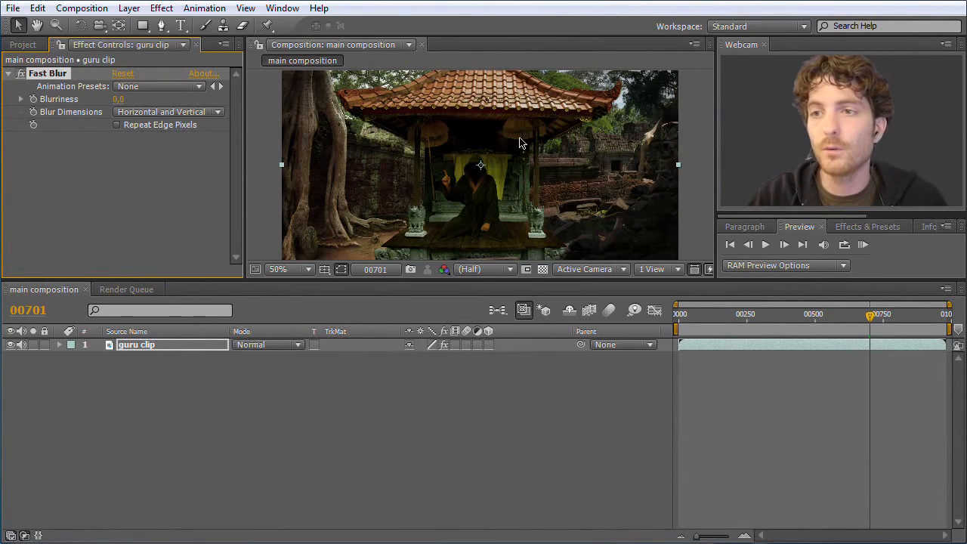
click(184, 154)
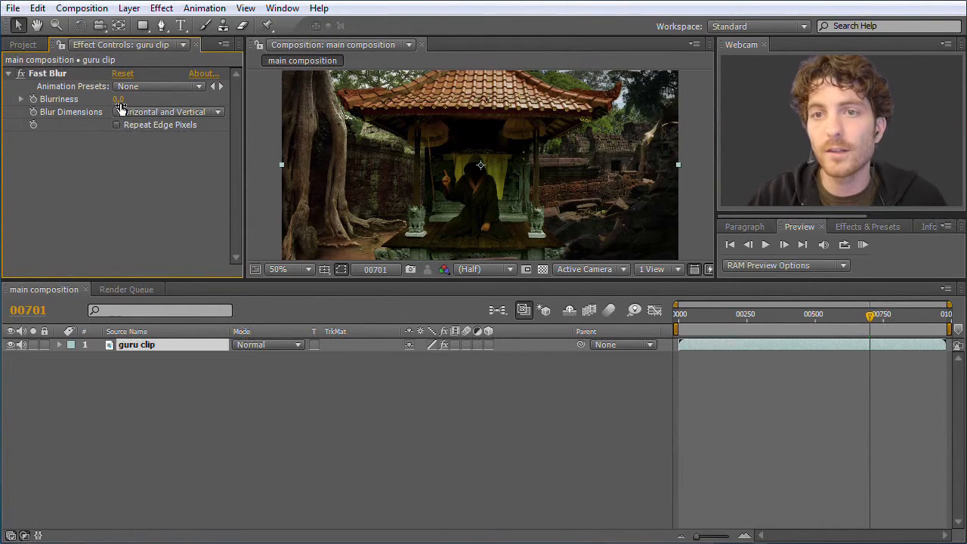
- Set Fast Blur's Blurriness to 26 and, after trying Horizontal, set its Blur Dimensions to Vertical
mouse_move(115, 103)
mouse_down()
mouse_move(156, 105)
mouse_move(113, 99)
mouse_move(87, 109)
mouse_move(105, 108)
mouse_up()
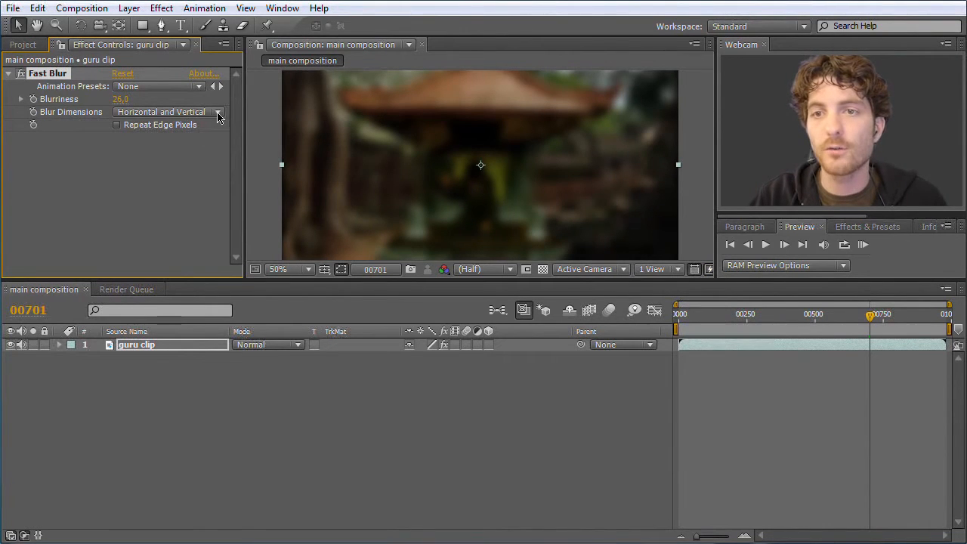
click(218, 112)
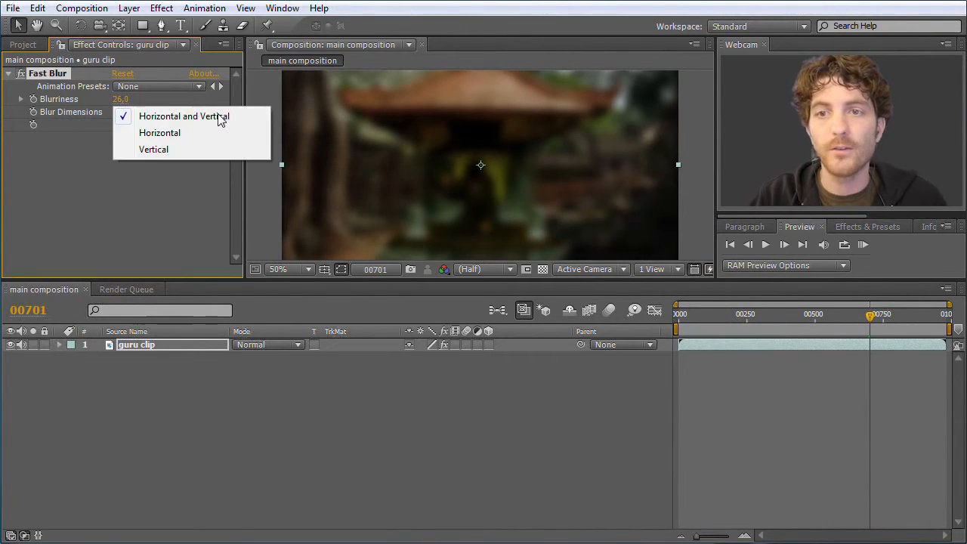
click(183, 134)
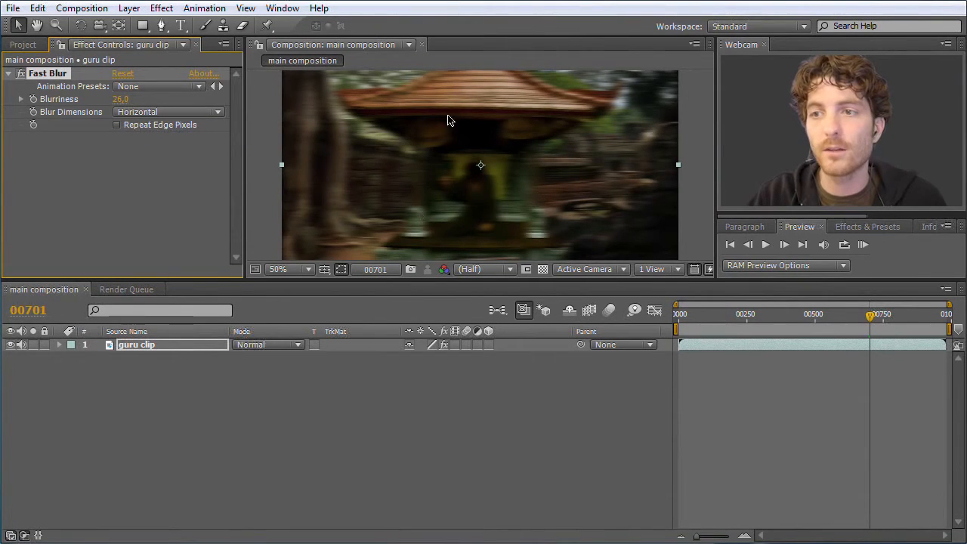
click(216, 113)
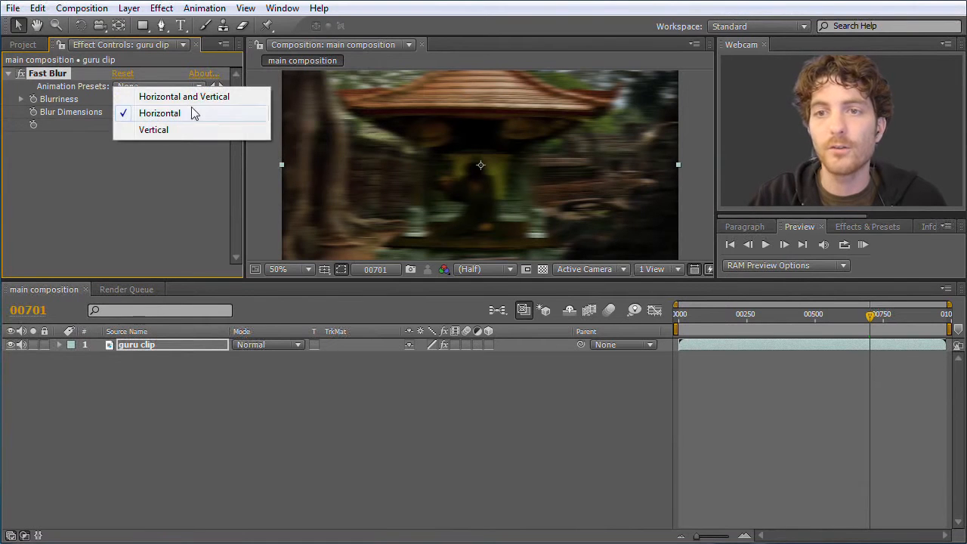
click(155, 129)
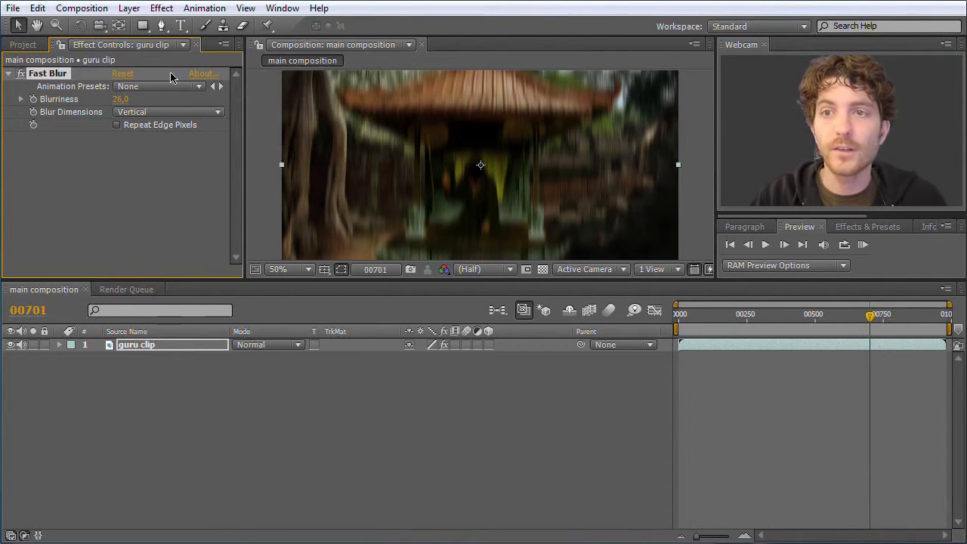
click(164, 9)
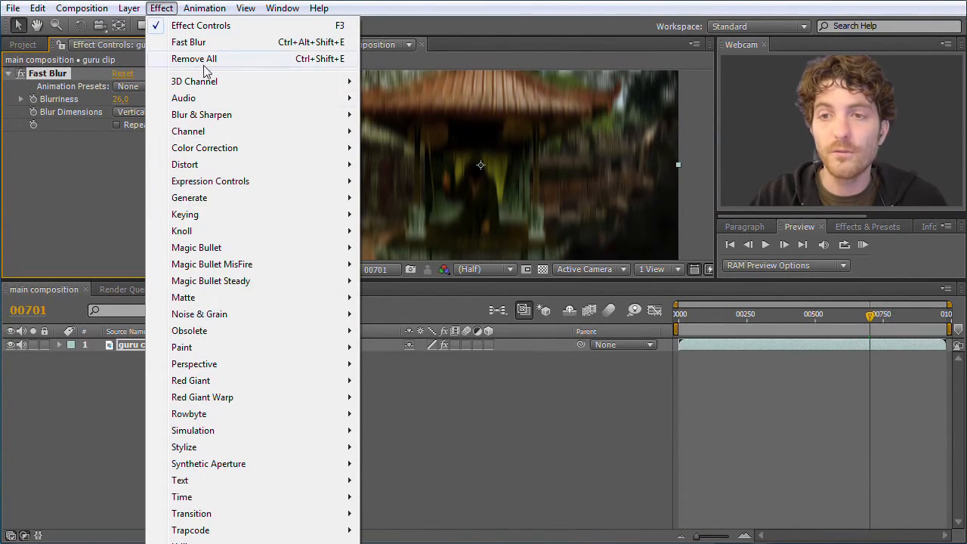
click(103, 159)
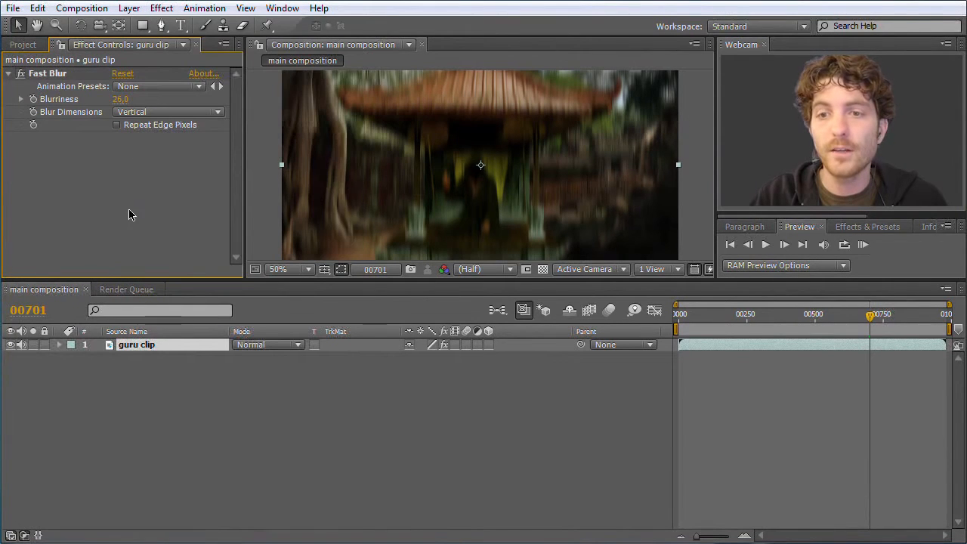
click(141, 346)
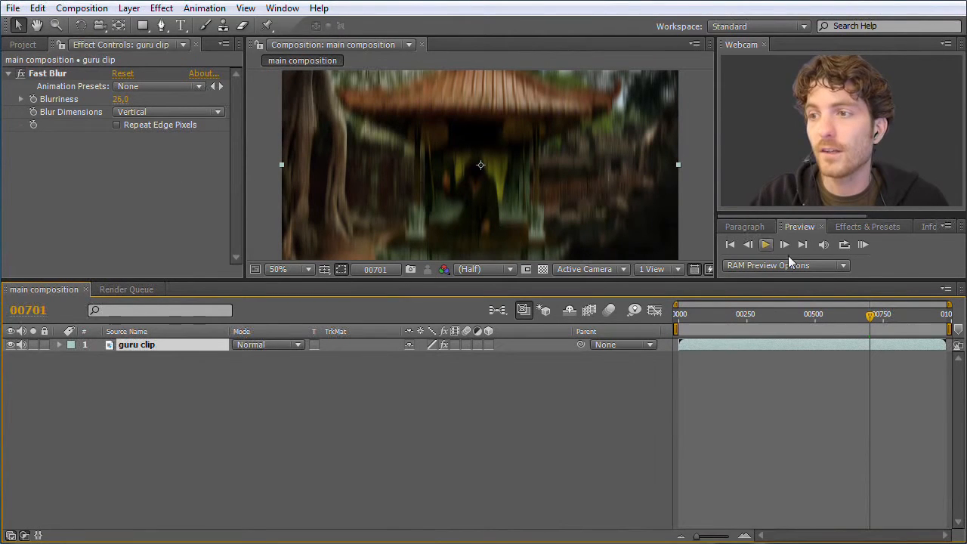
- Bring up the Effects & Presets panel, make it taller and browse its effect categories
click(861, 227)
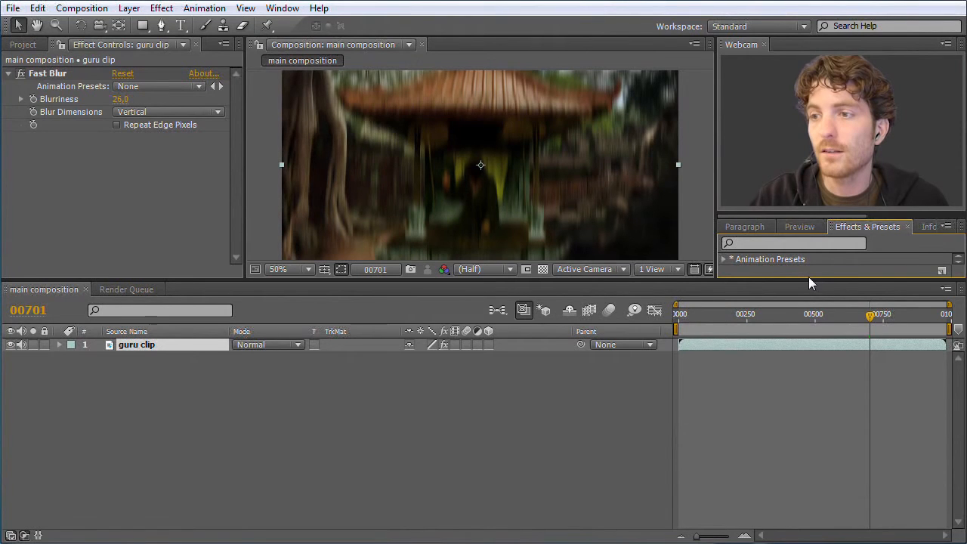
drag(808, 282, 812, 352)
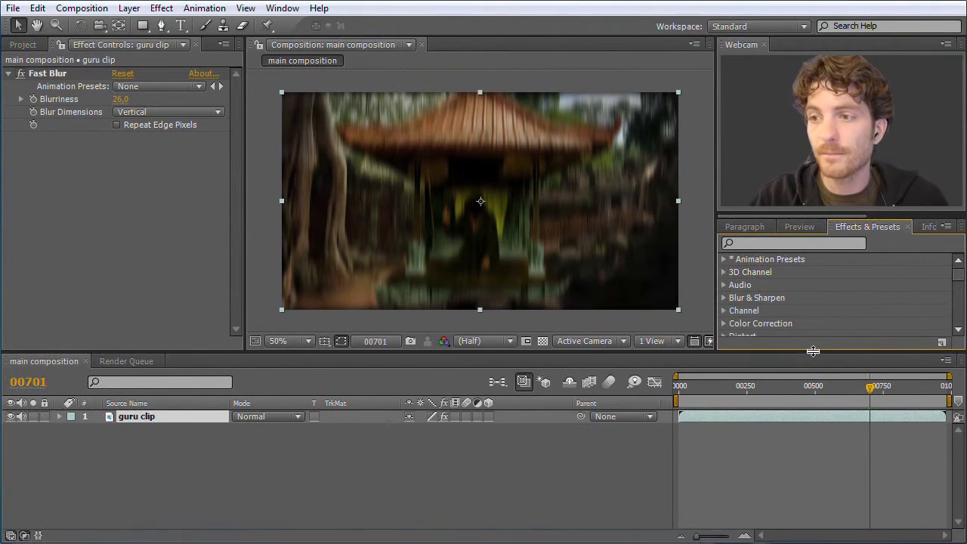
drag(956, 280, 956, 288)
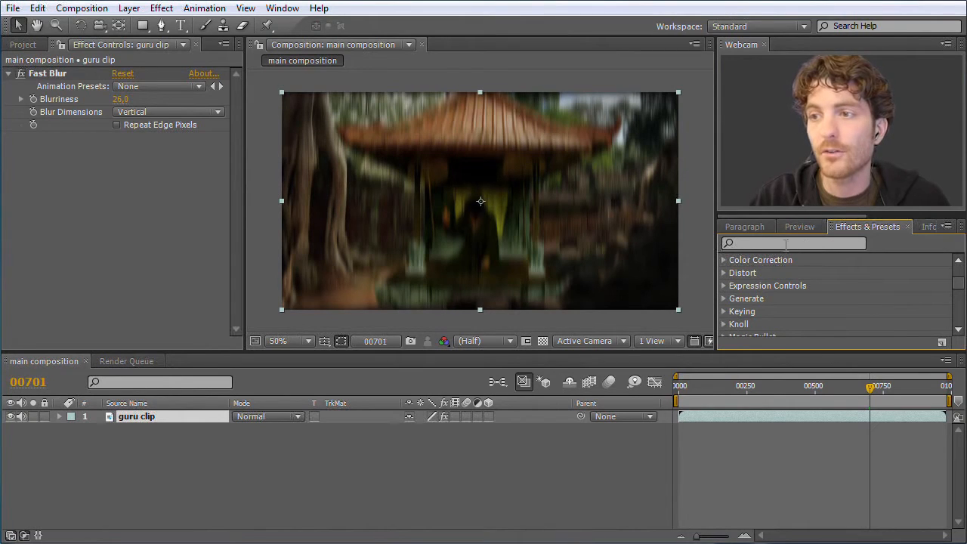
drag(807, 352, 809, 319)
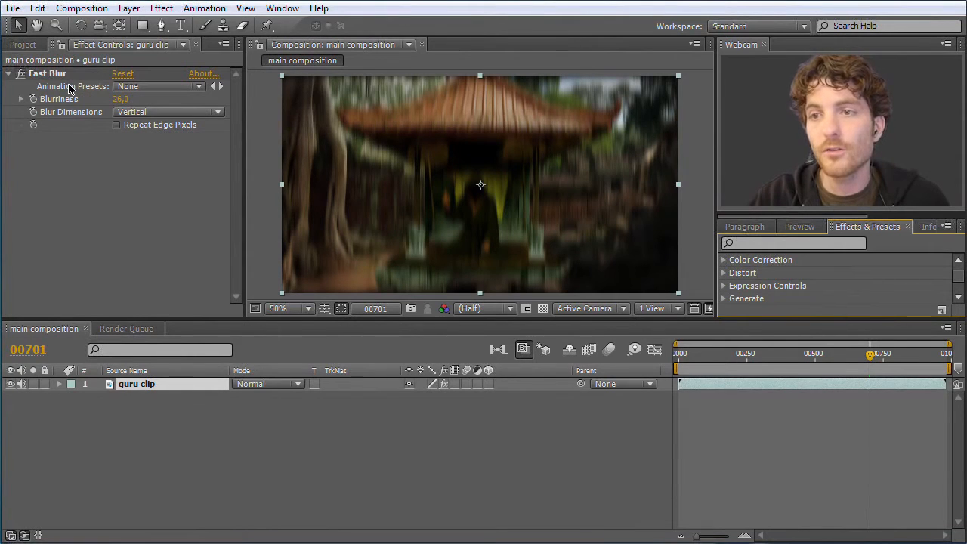
- Toggle Fast Blur off and on to compare the image with and without it, leaving the effect disabled
click(21, 73)
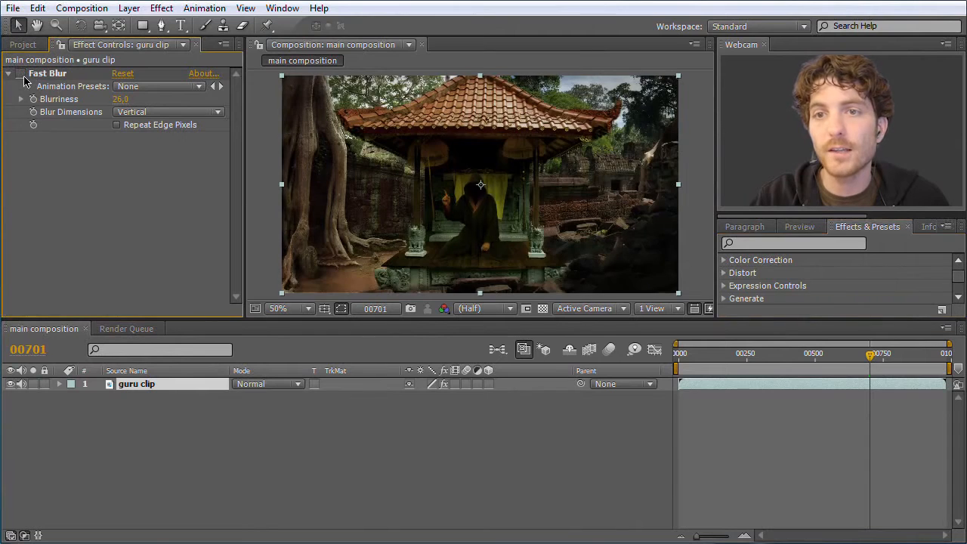
click(21, 73)
click(22, 74)
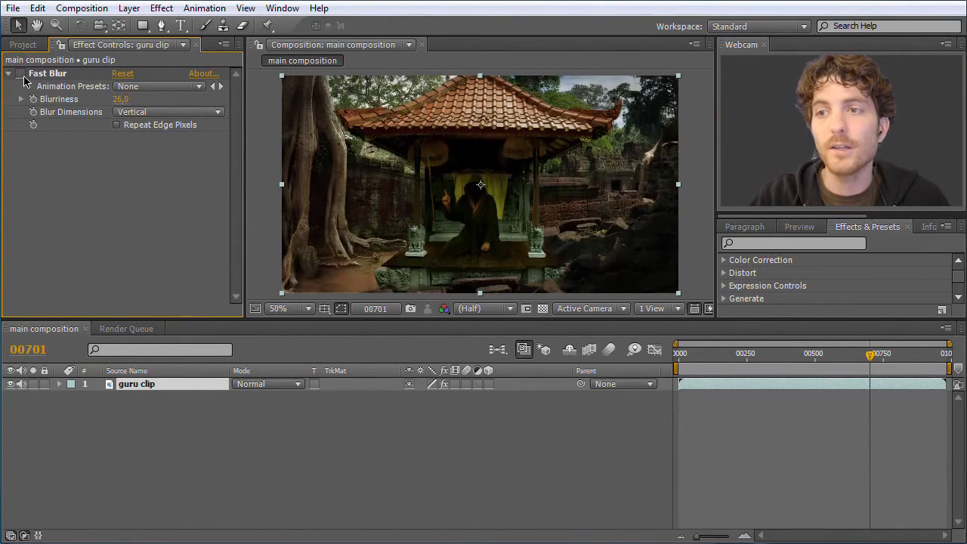
click(21, 73)
click(21, 73)
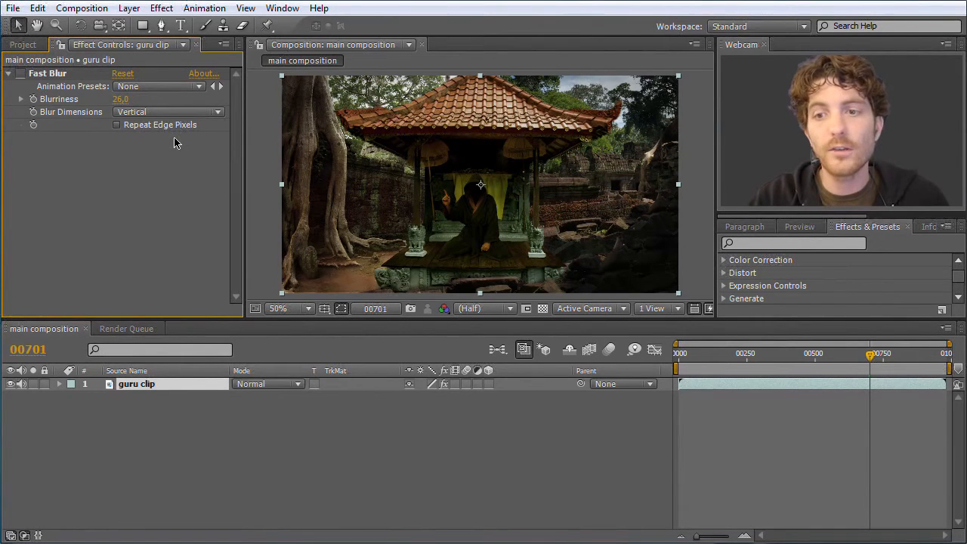
- Expand the guru clip layer's property groups in the timeline and examine its Transform properties
click(201, 423)
click(167, 386)
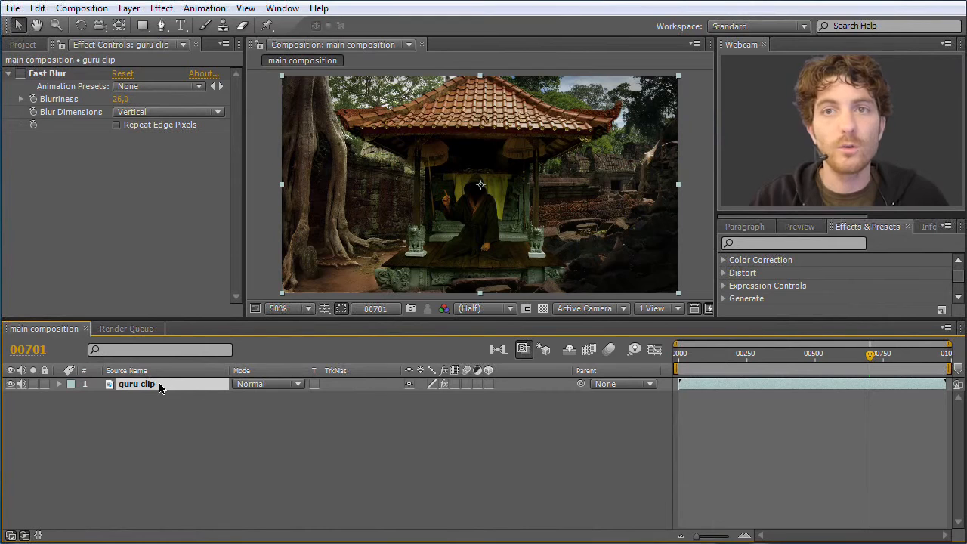
click(60, 385)
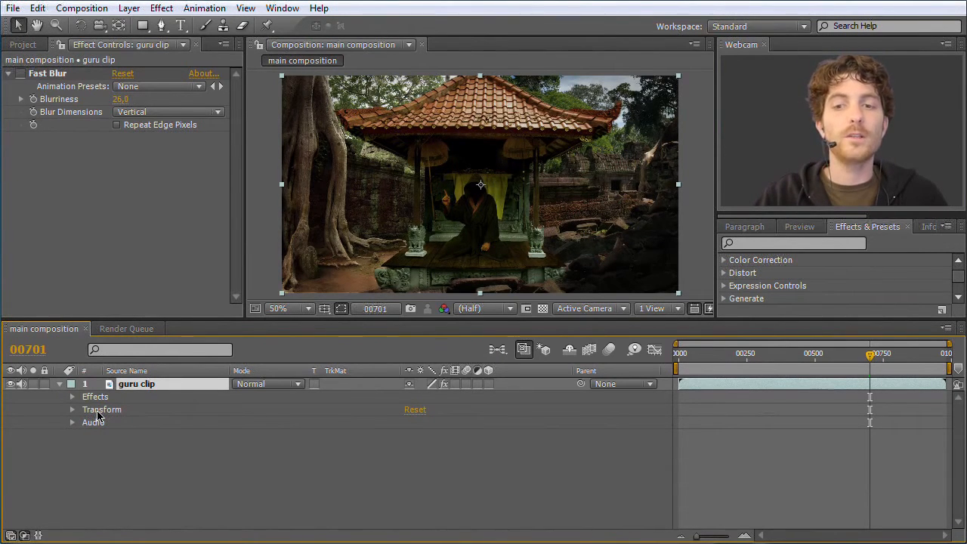
click(72, 410)
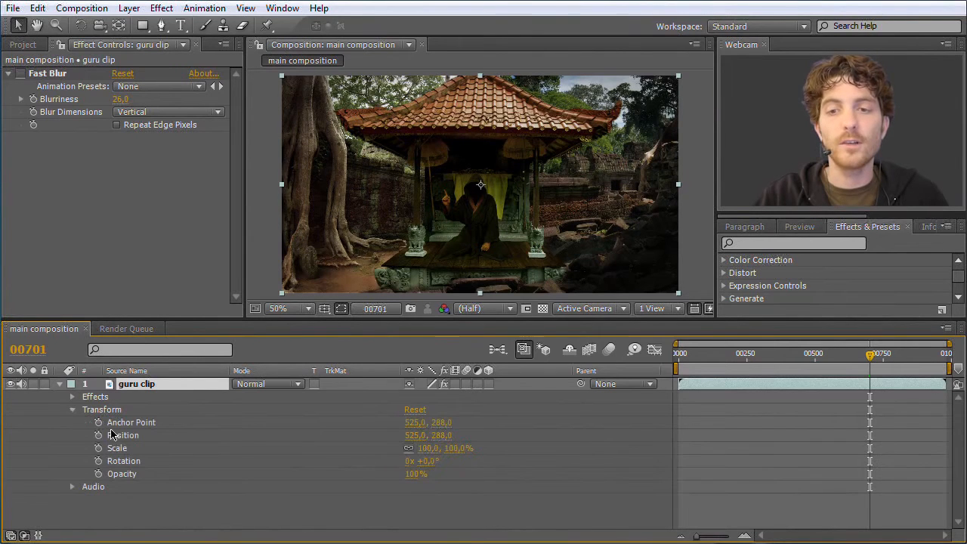
click(72, 411)
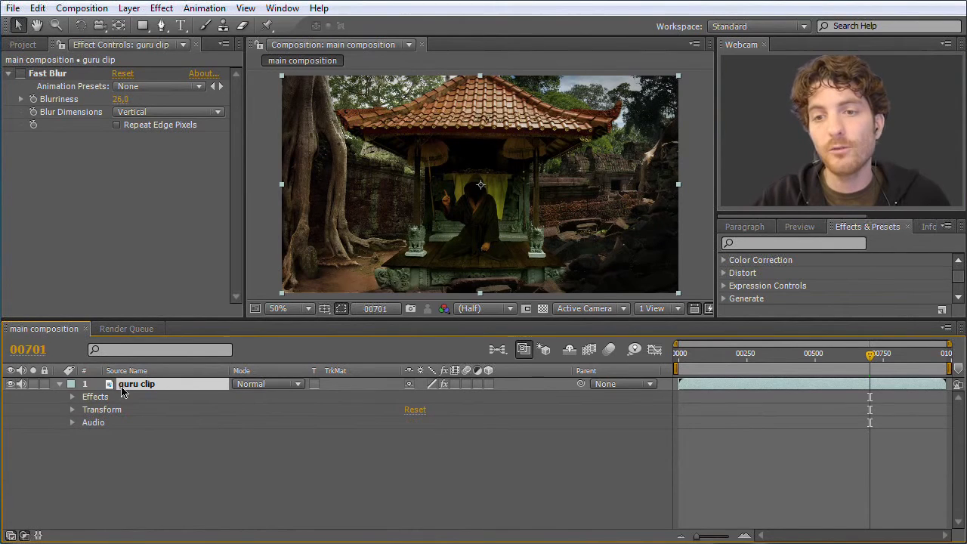
- Expand Fast Blur's properties under the guru clip layer in the timeline, re-enable the effect and set its Blurriness to 73
click(72, 399)
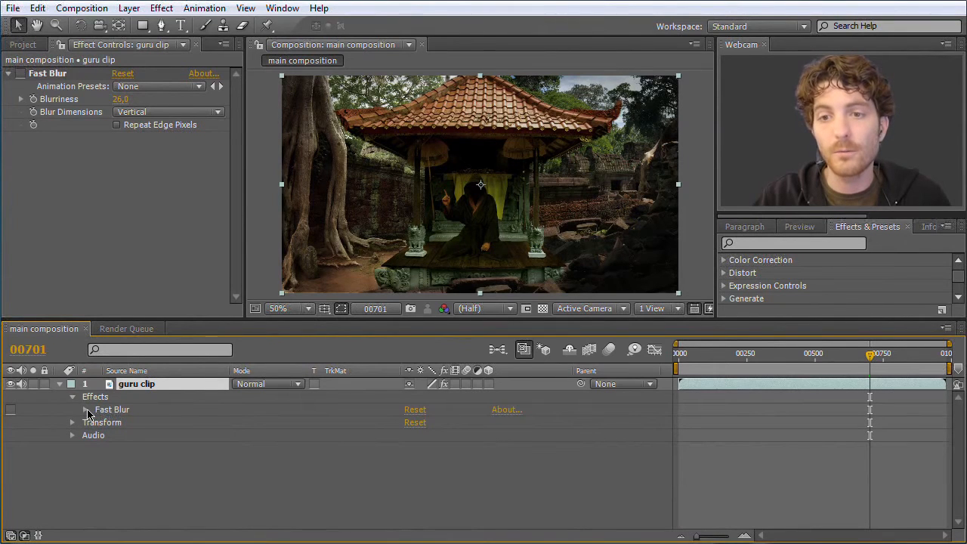
click(86, 410)
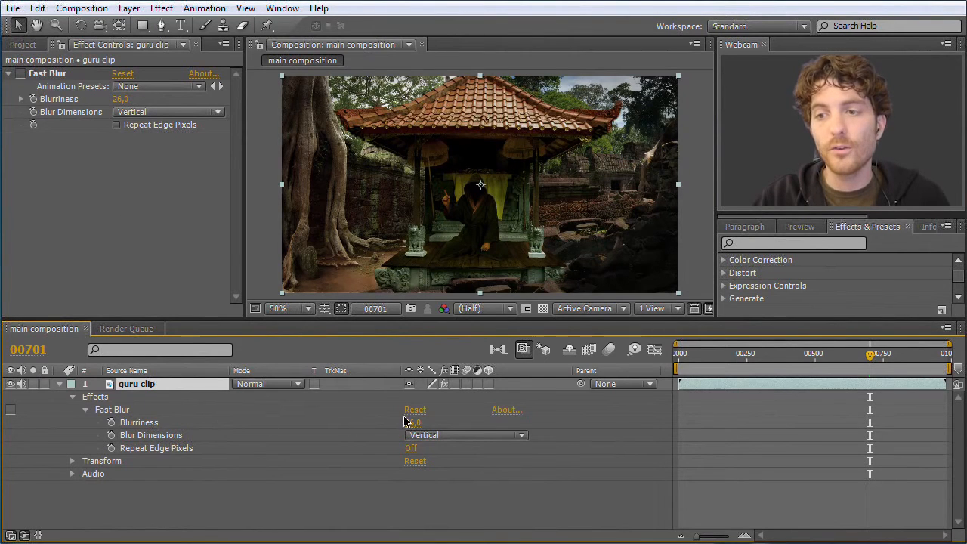
drag(120, 102, 133, 105)
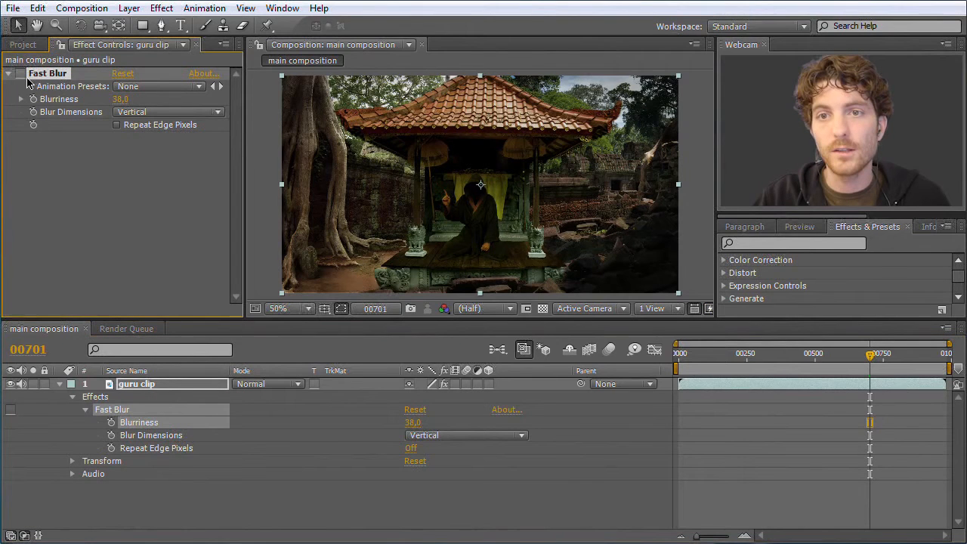
click(21, 73)
drag(135, 105, 110, 102)
mouse_move(414, 426)
mouse_down()
mouse_move(344, 429)
mouse_move(458, 429)
mouse_move(356, 434)
mouse_move(426, 434)
mouse_up()
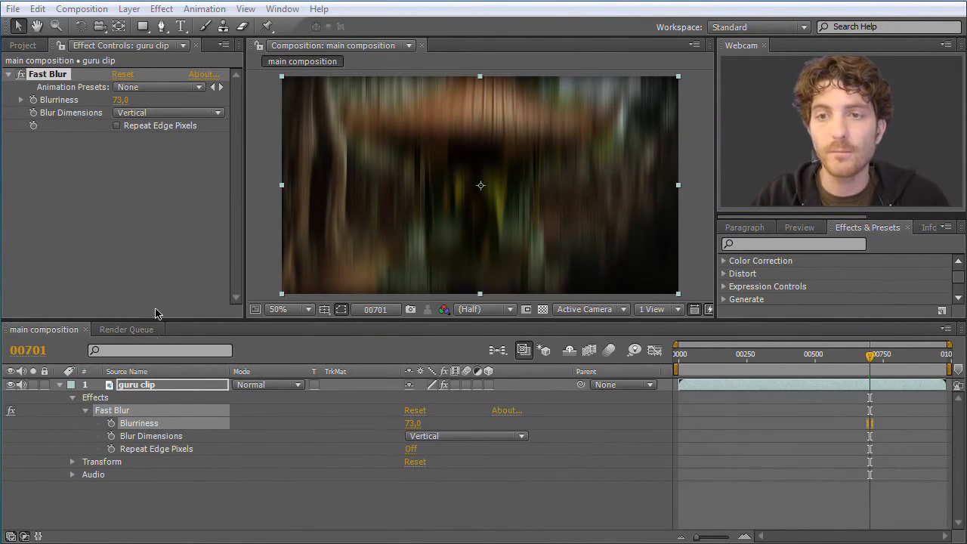
- Delete the Fast Blur effect from the guru clip layer
click(123, 411)
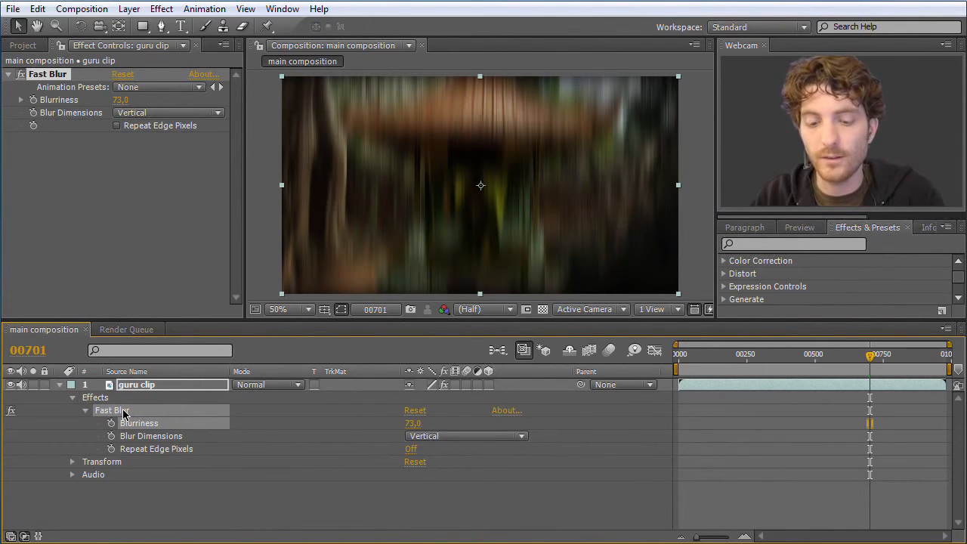
key(Delete)
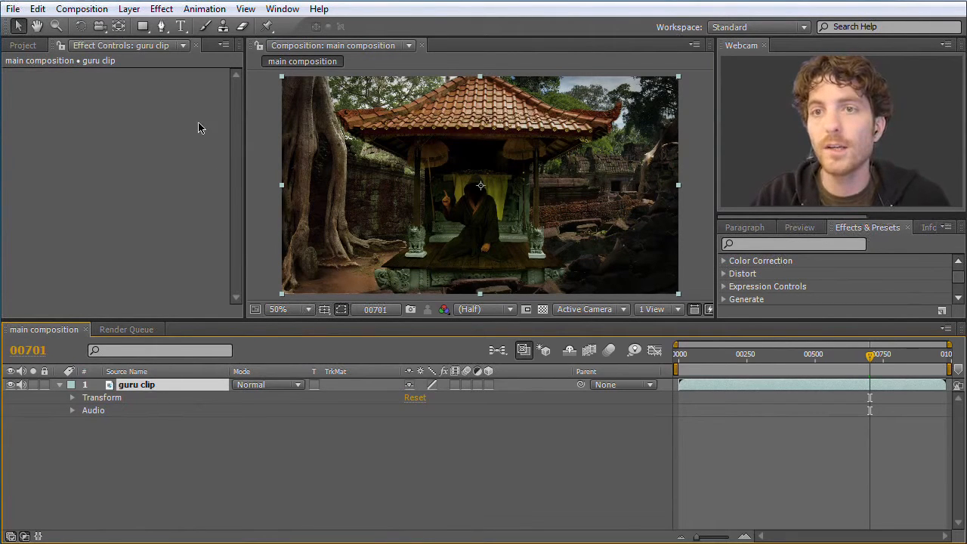
- Try the Advanced Lightning generate effect on the guru clip layer, scrub to frame 662, and delete the effect again
click(162, 9)
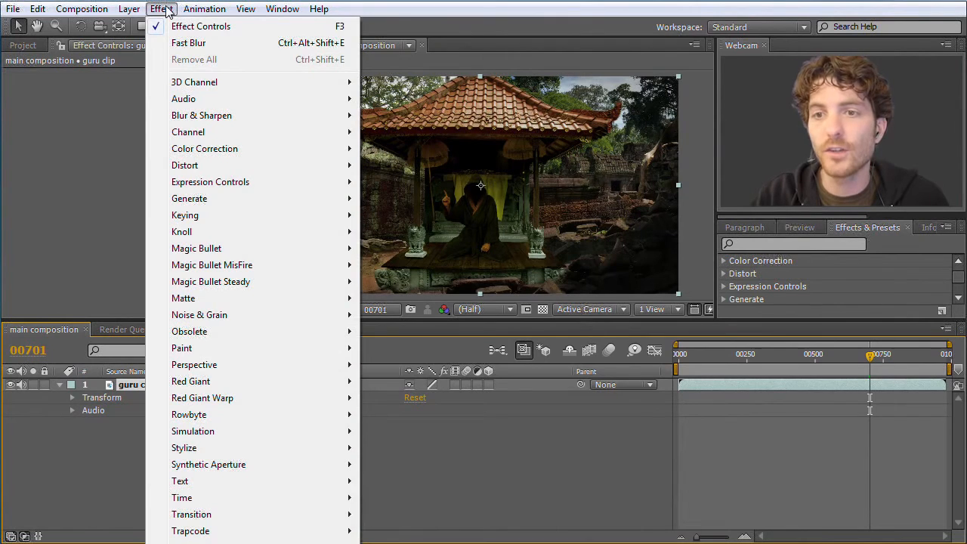
mouse_move(223, 201)
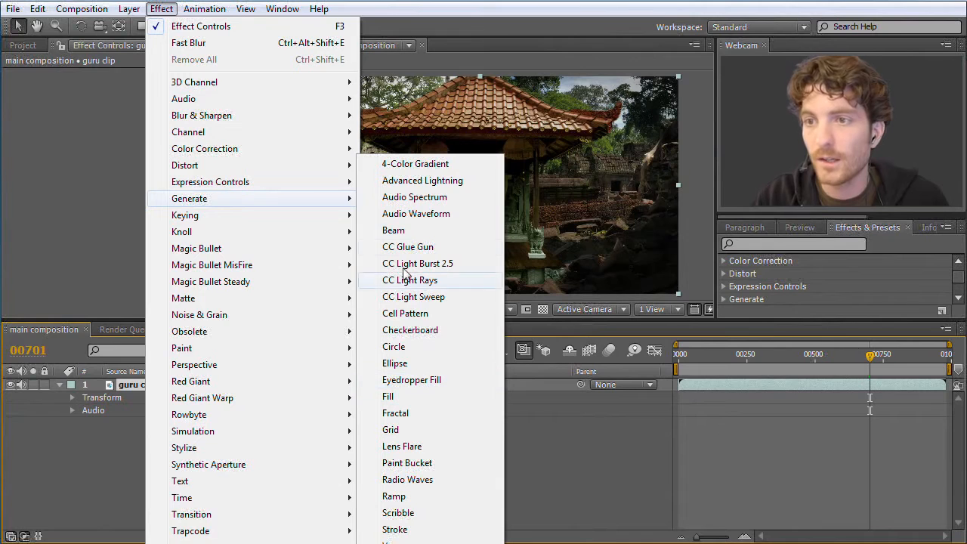
click(423, 182)
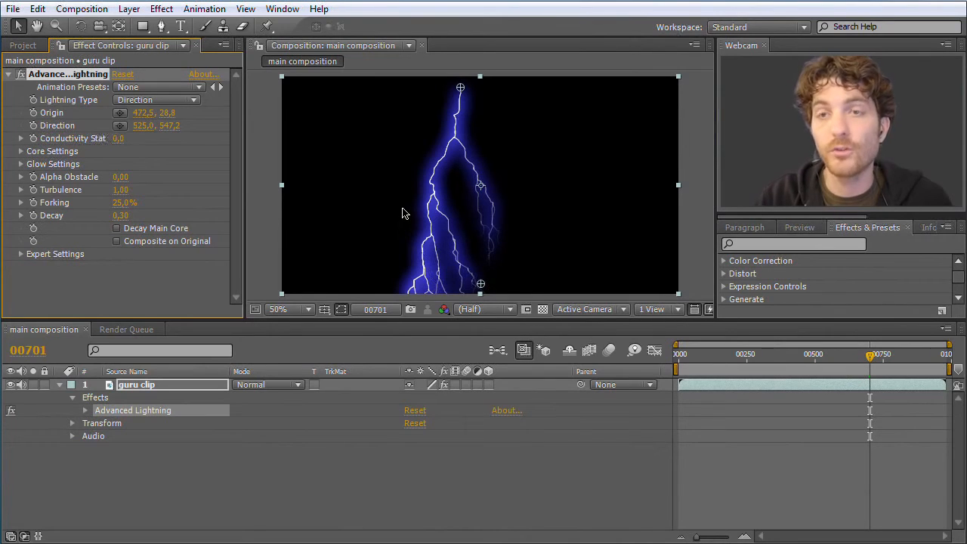
click(197, 463)
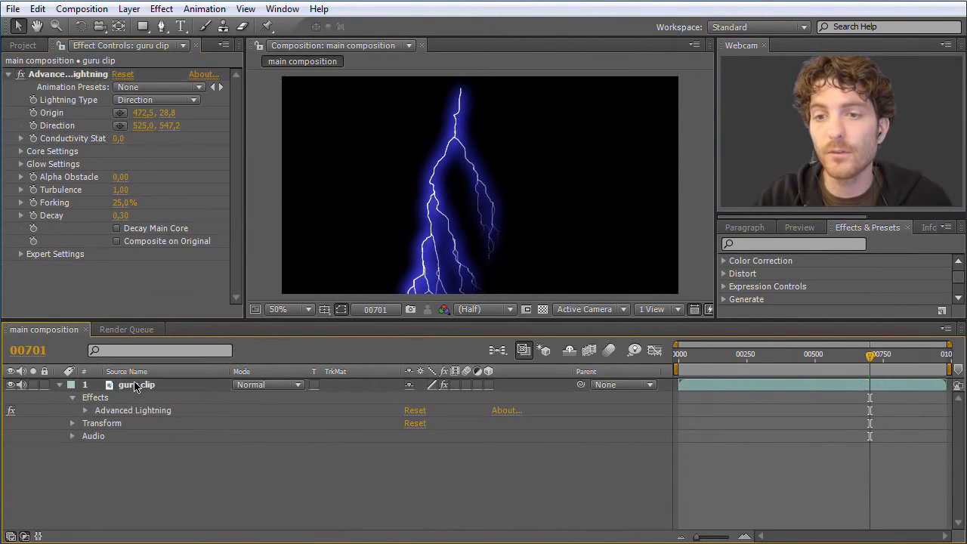
click(140, 387)
mouse_move(869, 356)
mouse_down()
mouse_move(721, 363)
mouse_move(860, 363)
mouse_up()
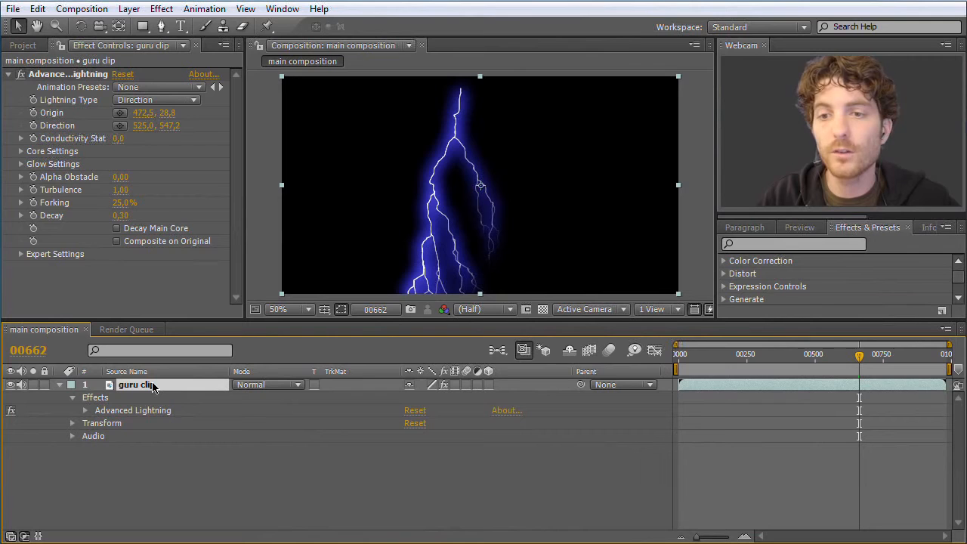
click(106, 411)
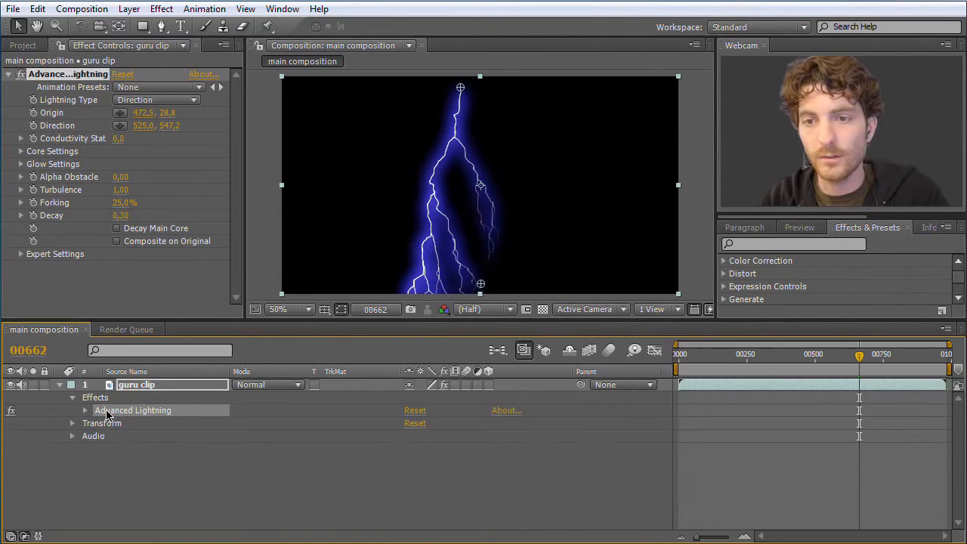
key(Delete)
- Create a composition-sized light gray solid layer named Lightning
click(128, 9)
mouse_move(148, 28)
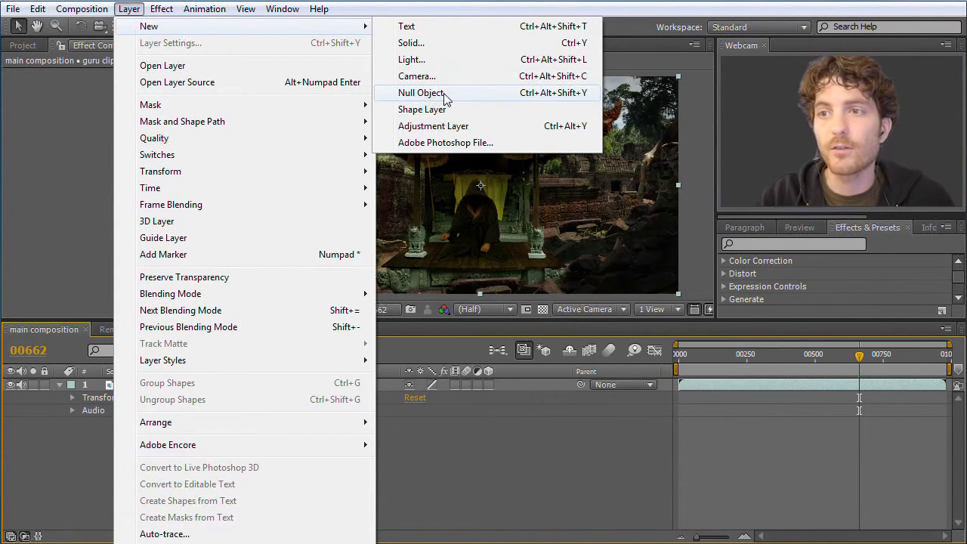
click(412, 43)
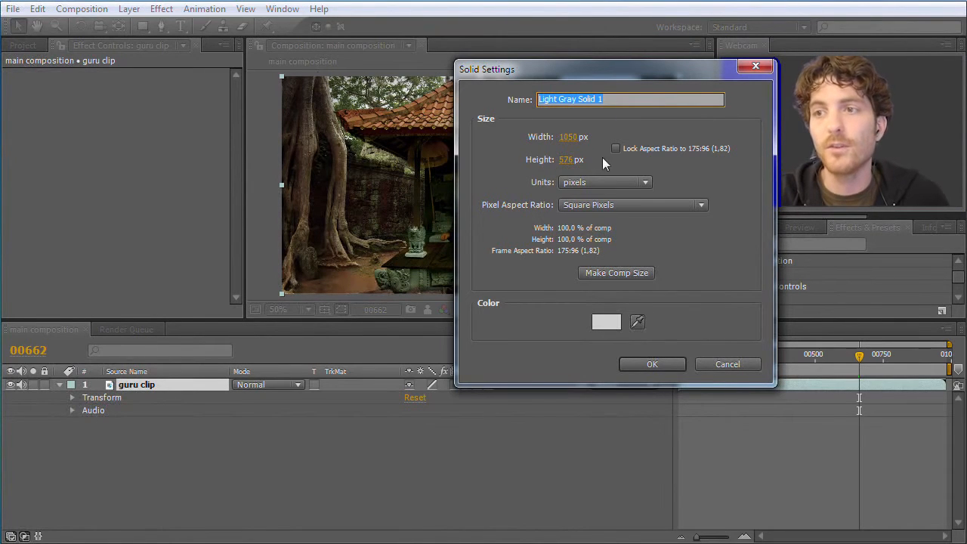
click(626, 271)
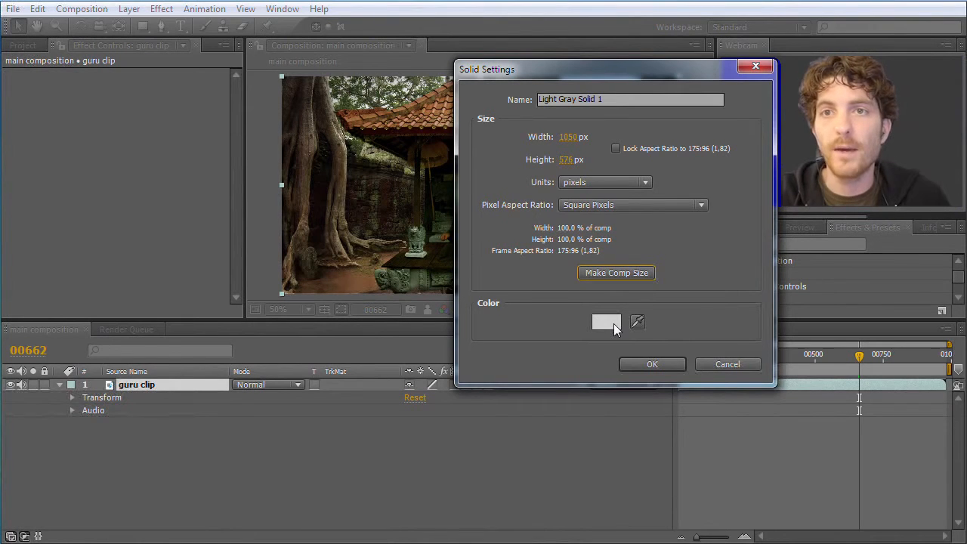
drag(621, 96, 474, 95)
key(BackSpace)
text(Lightning)
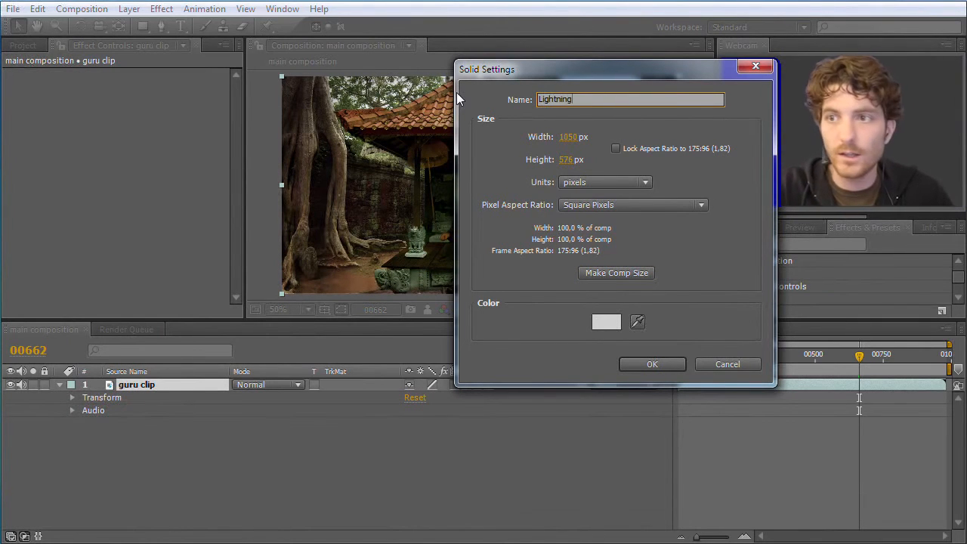
click(651, 365)
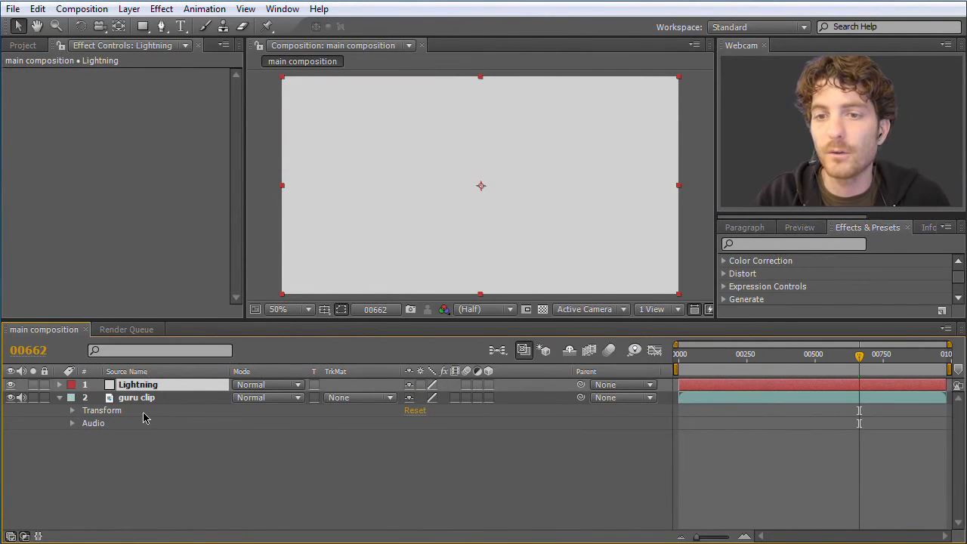
- Try offsetting the Lightning solid within the composition to uncover part of the guru clip, and undo the move
drag(384, 210, 421, 227)
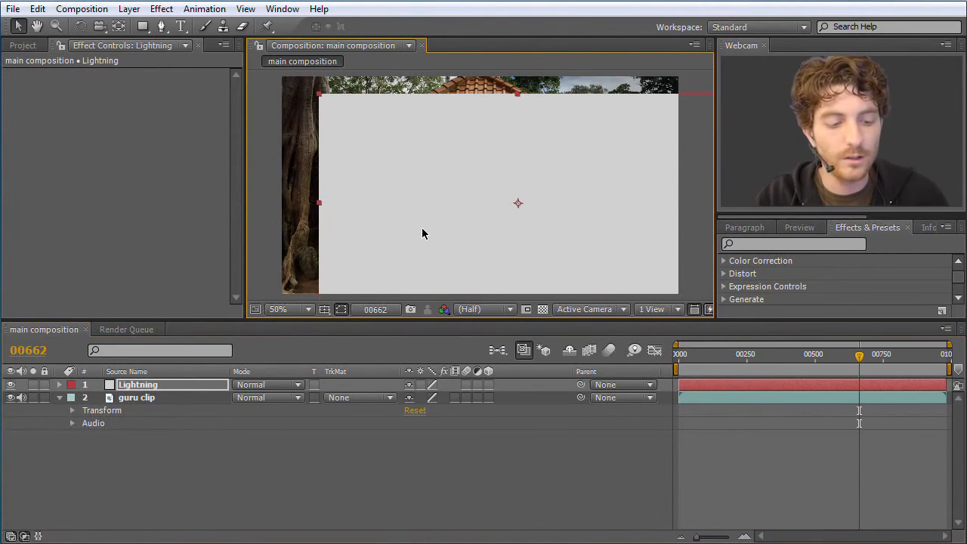
key(ctrl+z)
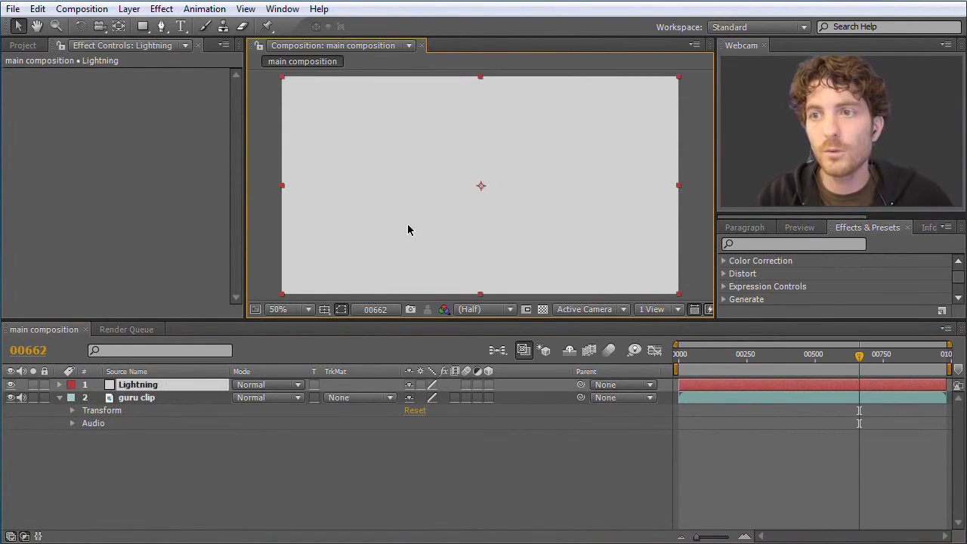
- Apply the Advanced Lightning generate effect to the Lightning solid layer
click(148, 398)
click(148, 385)
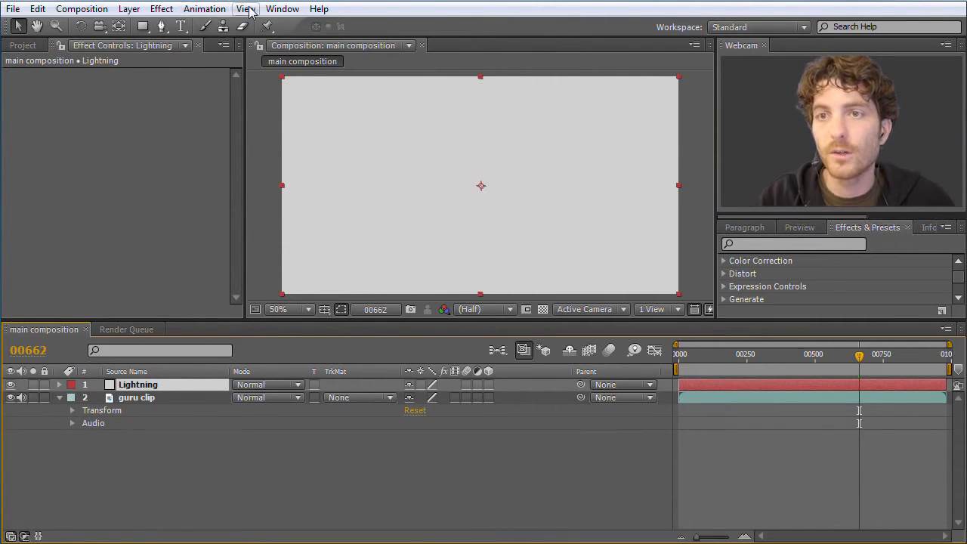
click(162, 11)
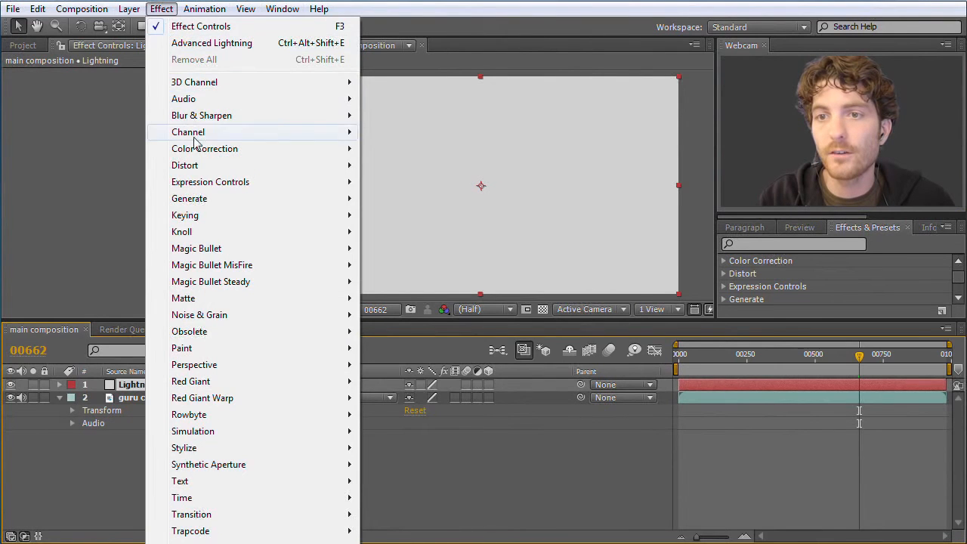
mouse_move(219, 201)
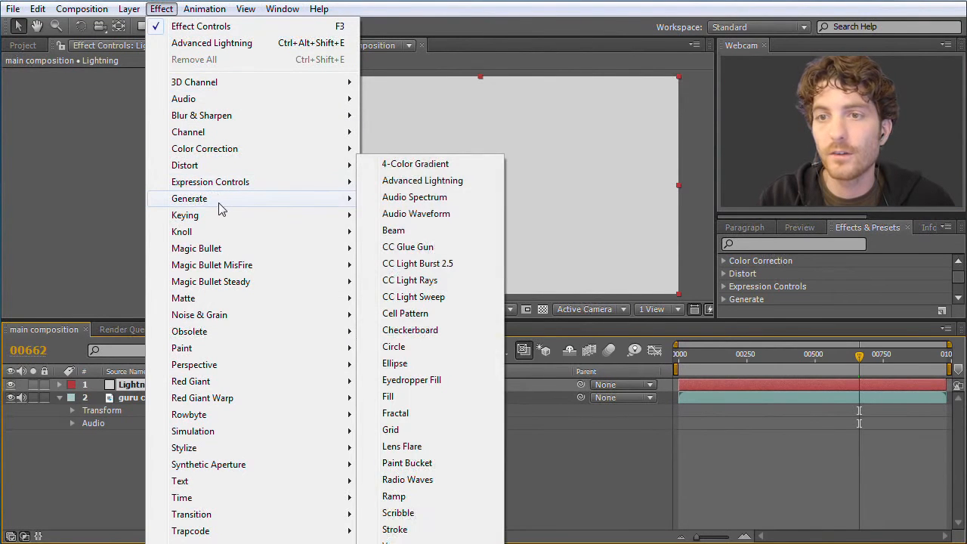
click(402, 182)
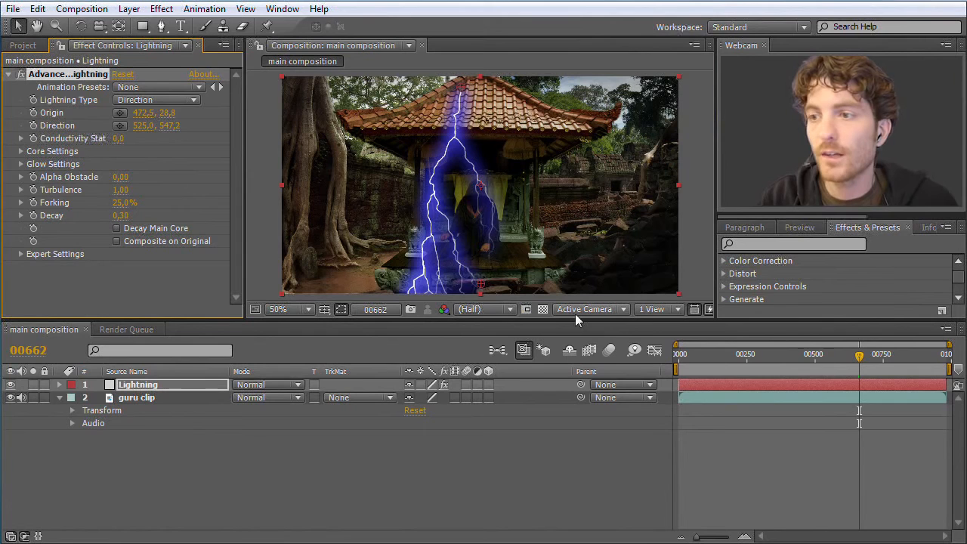
- Scrub back through the composition and trim the start of the Lightning layer to about frame 310
drag(860, 356, 829, 361)
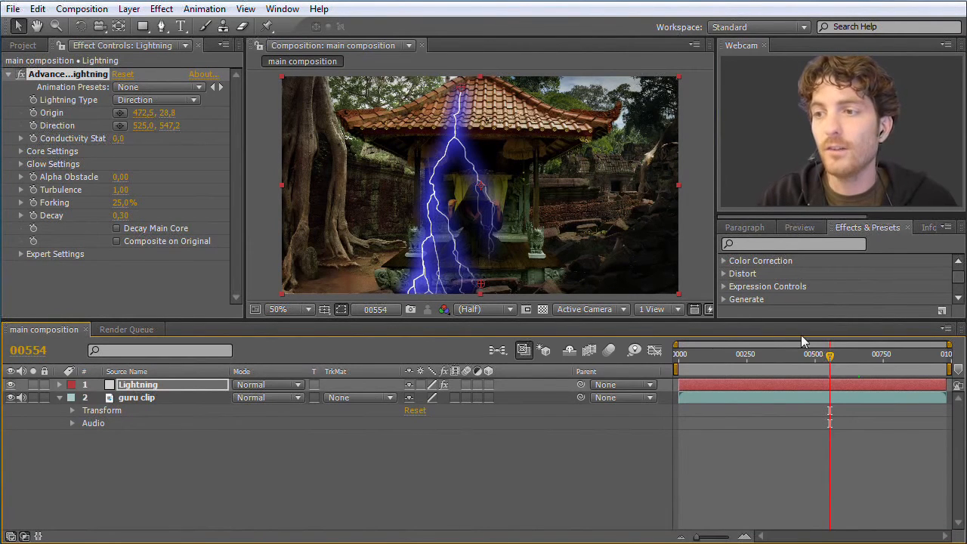
drag(831, 358, 747, 357)
drag(680, 386, 792, 362)
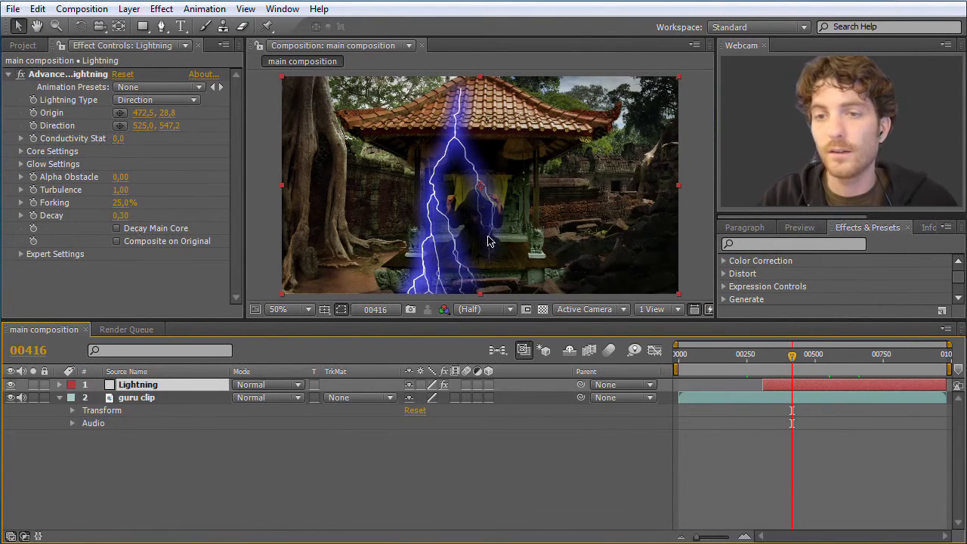
- Inspect the guru's hand gesture at 200% and trim the start of the Lightning layer to frame 430
key(slash)
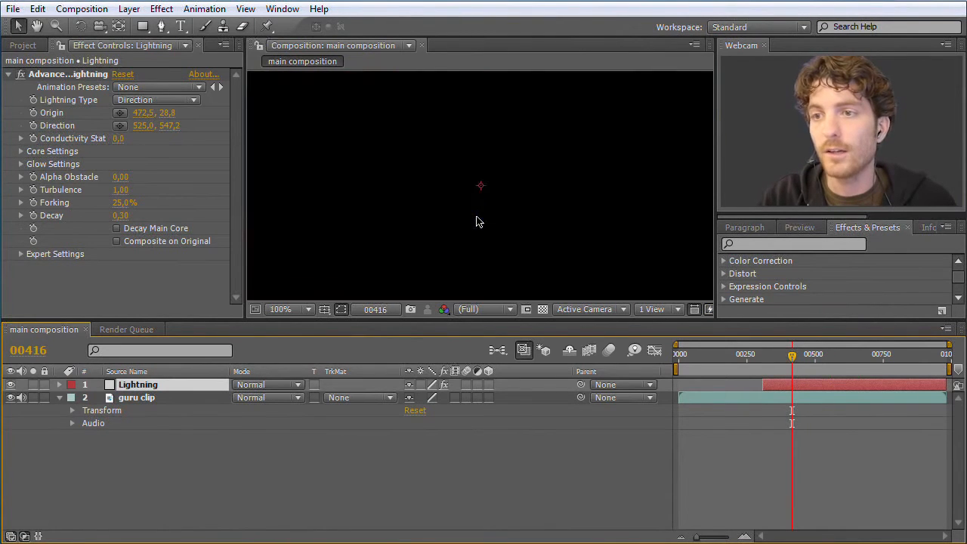
key(period)
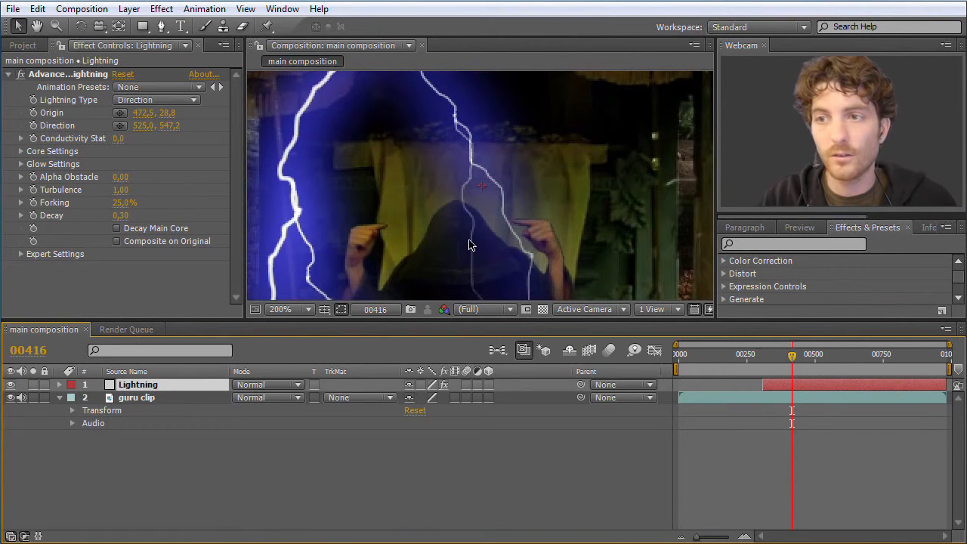
mouse_move(791, 359)
mouse_down()
mouse_move(773, 360)
mouse_move(796, 358)
mouse_up()
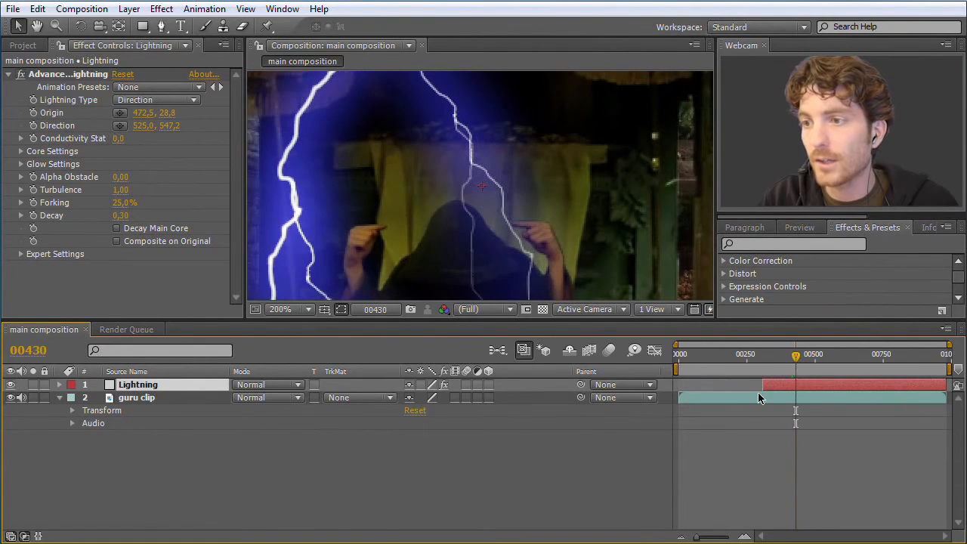
drag(762, 385, 820, 360)
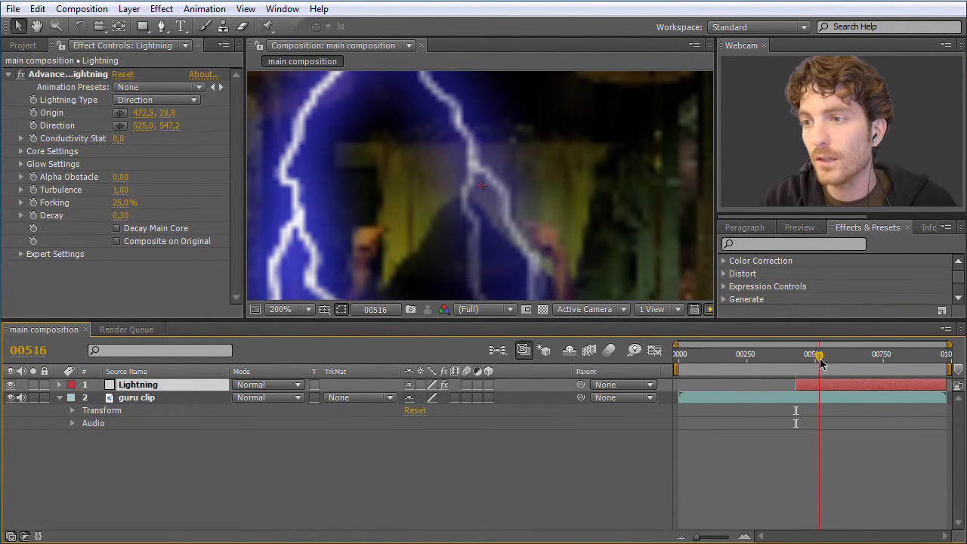
- Trim the end of the Lightning layer to frame 516, also trying a longer duration before returning to that frame
drag(949, 385, 818, 385)
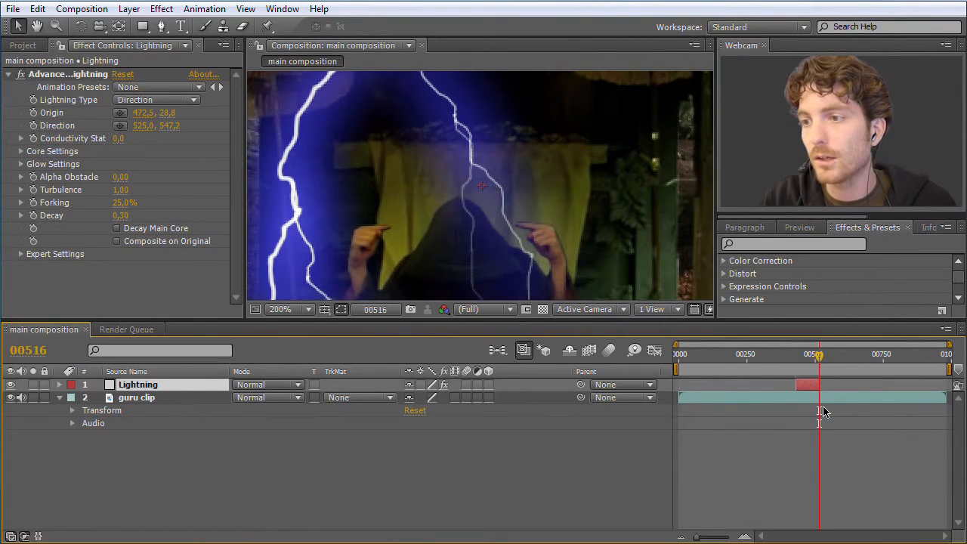
drag(824, 386, 854, 387)
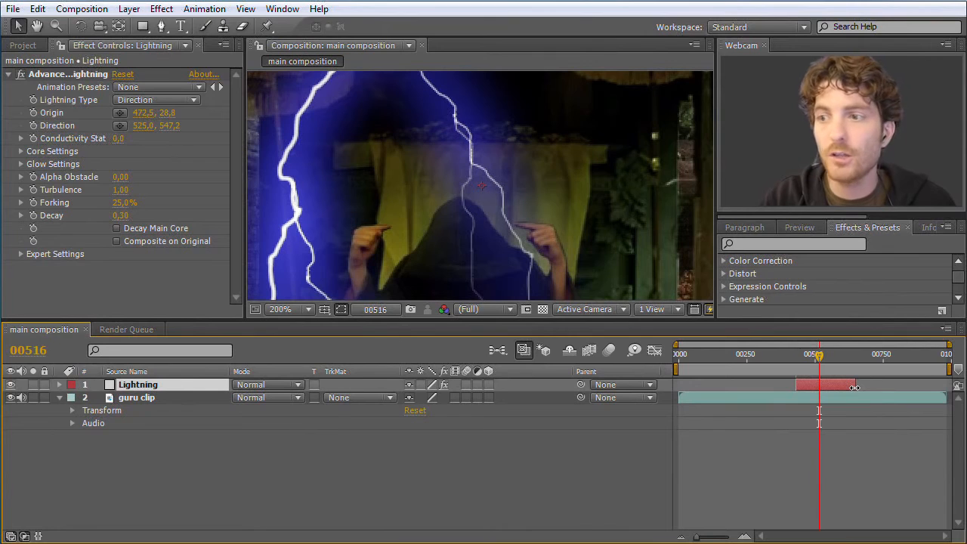
drag(852, 387, 816, 387)
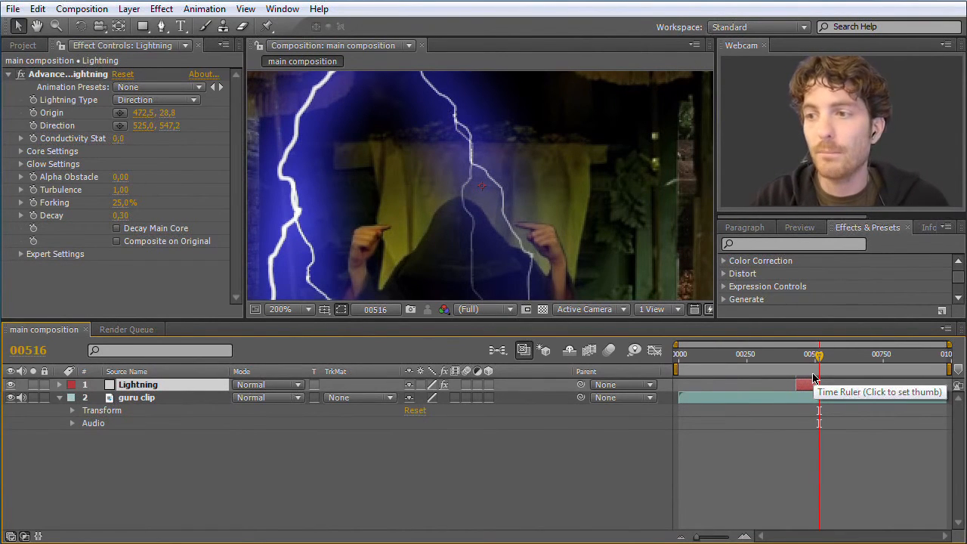
- Scrub across the trimmed Lightning layer to check its timing against the whole composition image, stopping at frame 491
drag(816, 355, 790, 359)
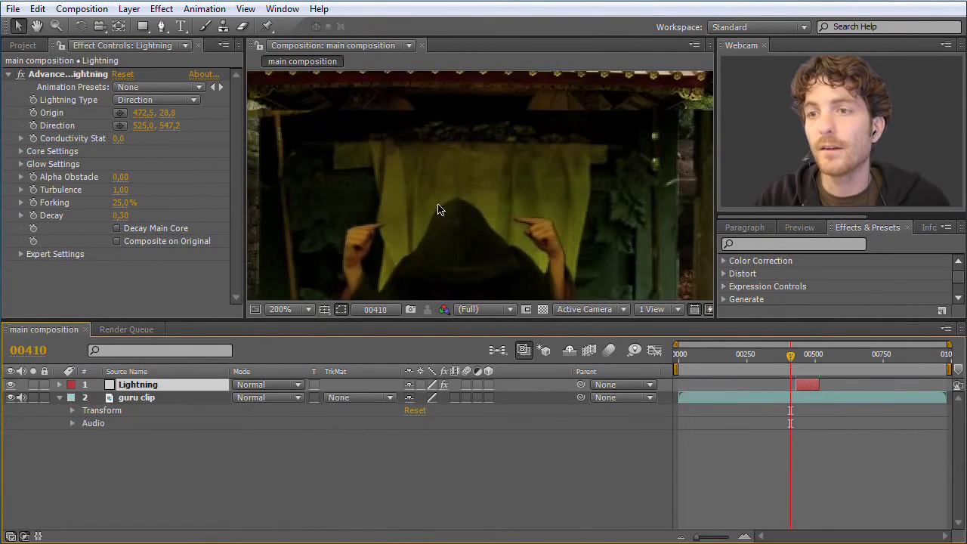
scroll(438, 209, down, 1)
scroll(440, 209, down, 1)
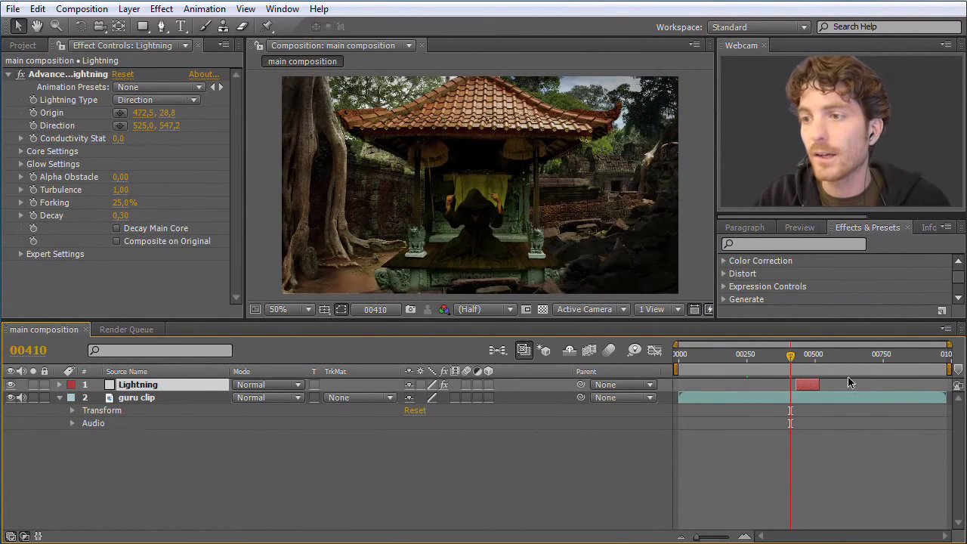
drag(790, 355, 814, 358)
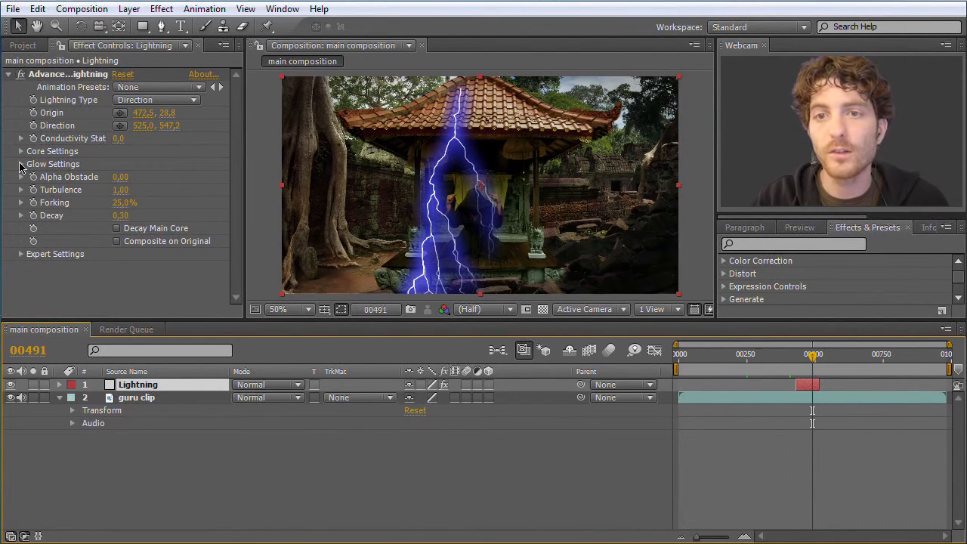
- Set the Advanced Lightning effect's Glow Color to red, FF3232
click(21, 164)
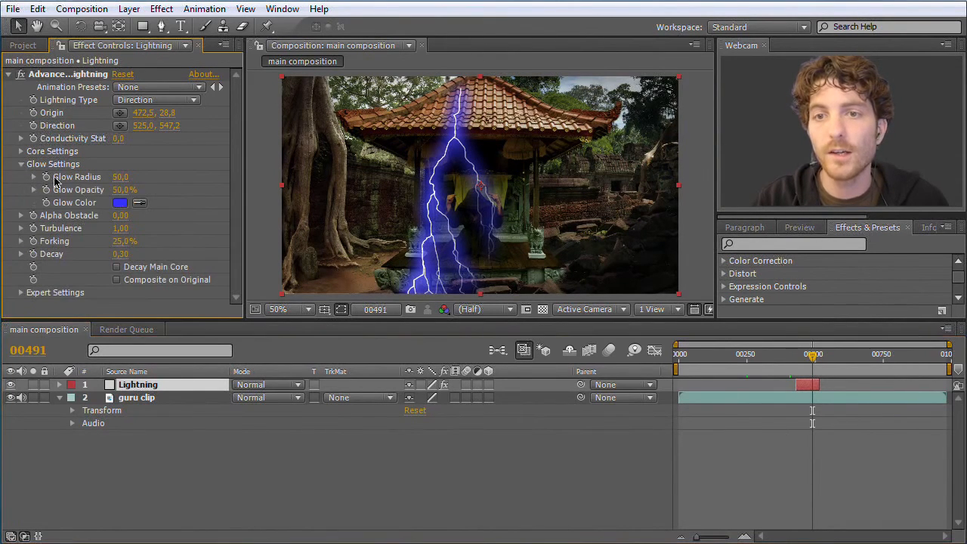
click(122, 204)
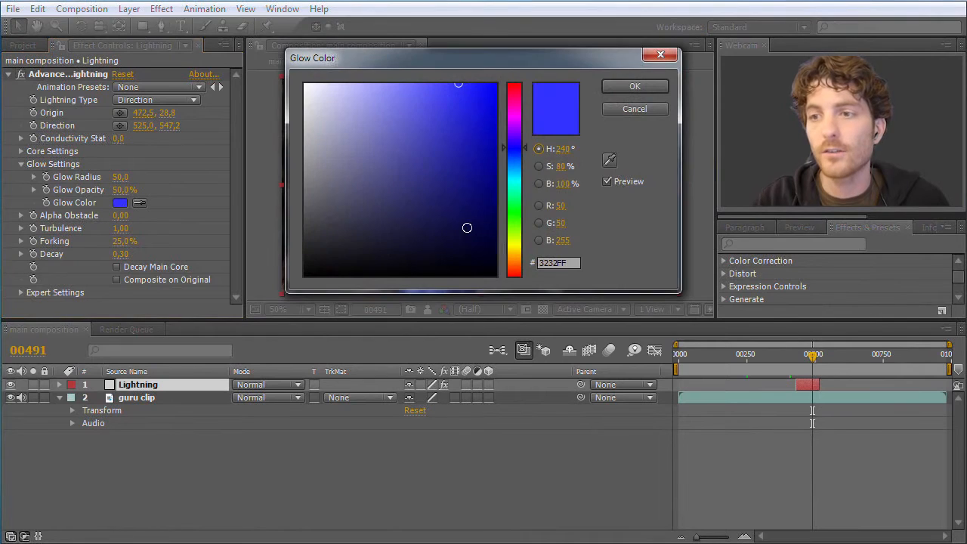
drag(519, 236, 516, 57)
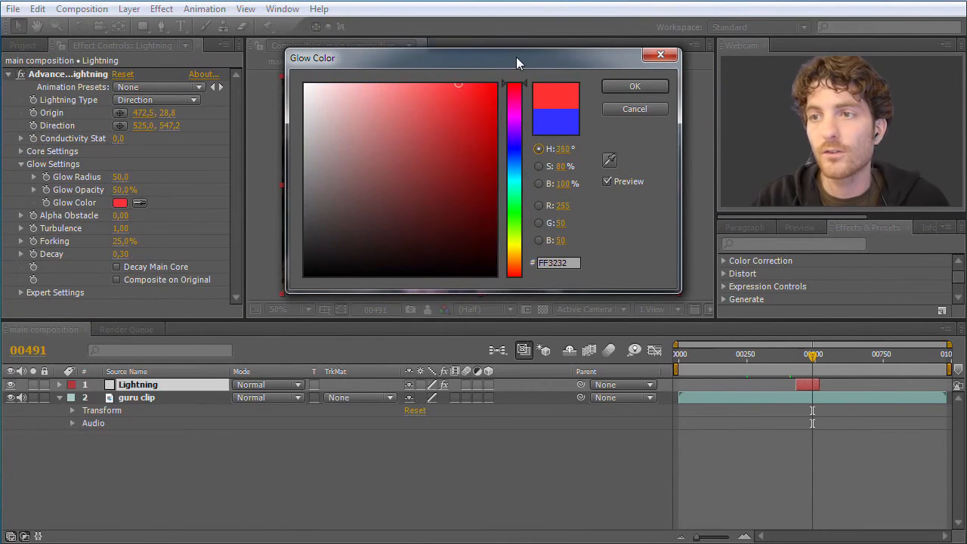
click(634, 86)
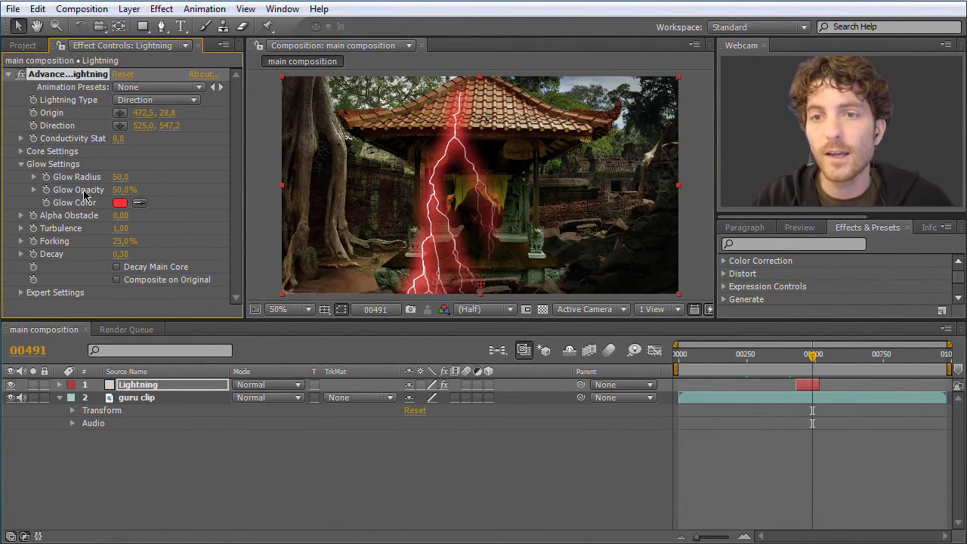
- Try out Glow Opacity values of 31% and 100%, and widen and narrow the Glow Radius, going up to about 221.3
mouse_move(126, 196)
mouse_down()
mouse_move(114, 198)
mouse_move(196, 202)
mouse_move(133, 200)
mouse_move(144, 201)
mouse_up()
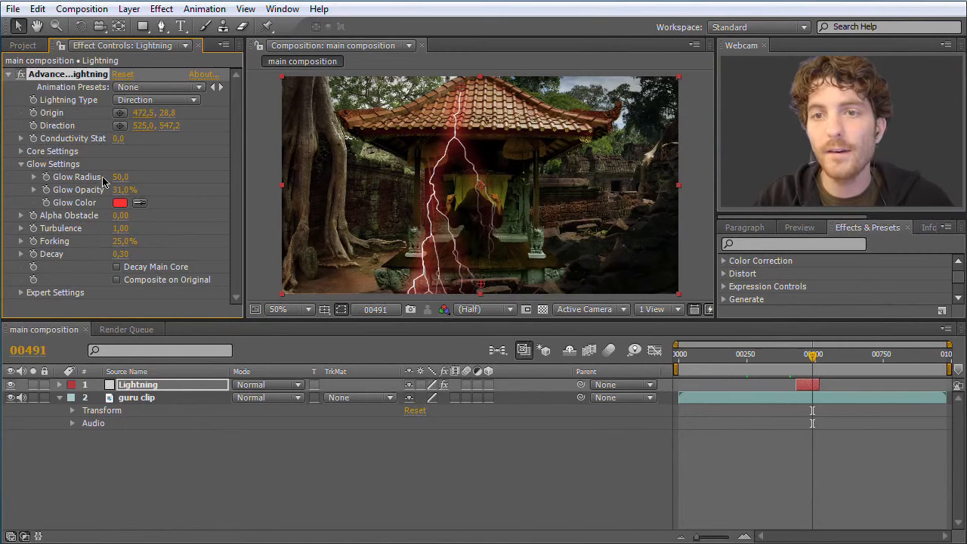
drag(145, 185, 274, 190)
mouse_move(123, 189)
mouse_down()
mouse_move(151, 192)
mouse_move(120, 179)
mouse_move(118, 194)
mouse_move(156, 189)
mouse_move(12, 183)
mouse_move(181, 189)
mouse_move(101, 184)
mouse_move(127, 184)
mouse_up()
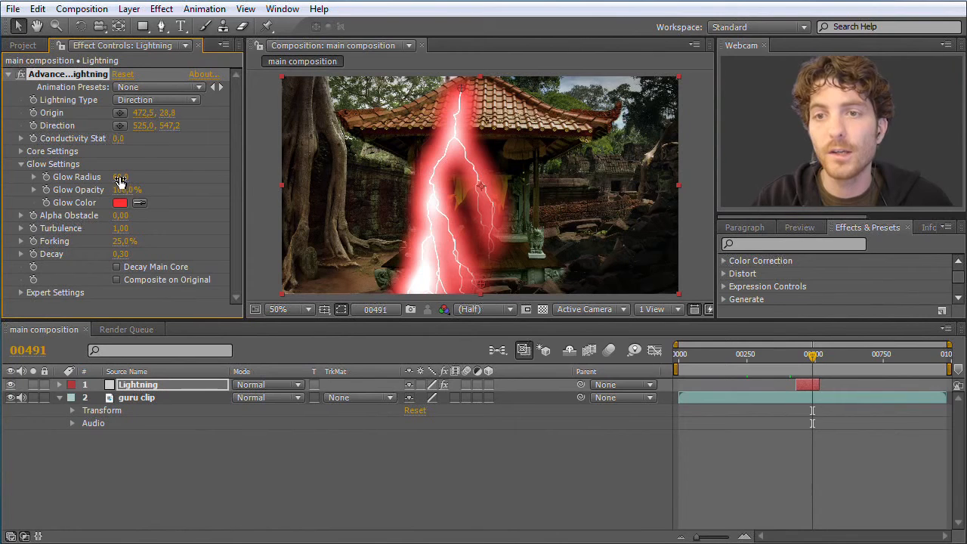
drag(120, 181, 240, 185)
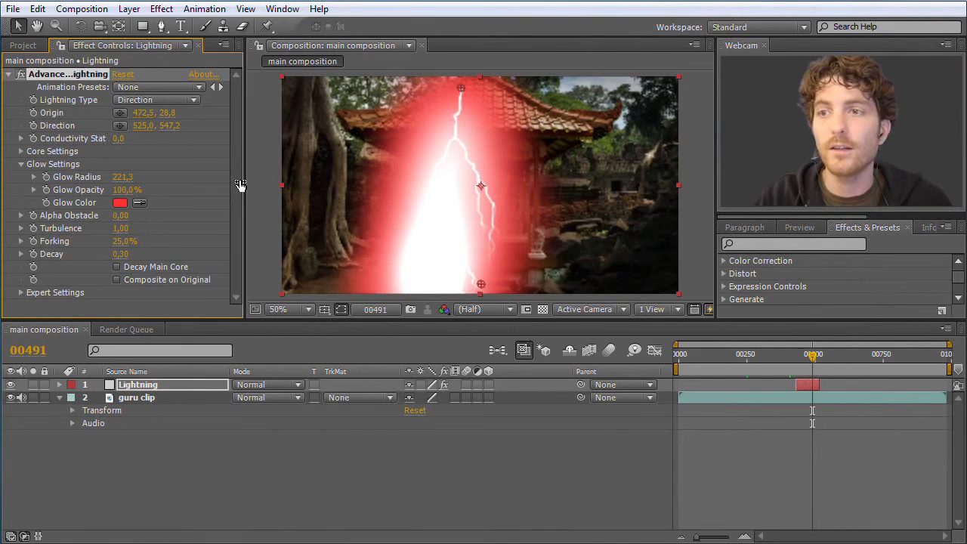
drag(241, 185, 94, 186)
- Set the Glow Opacity to 30% and the Glow Radius to 30, and check the lightning at 100% magnification
click(124, 190)
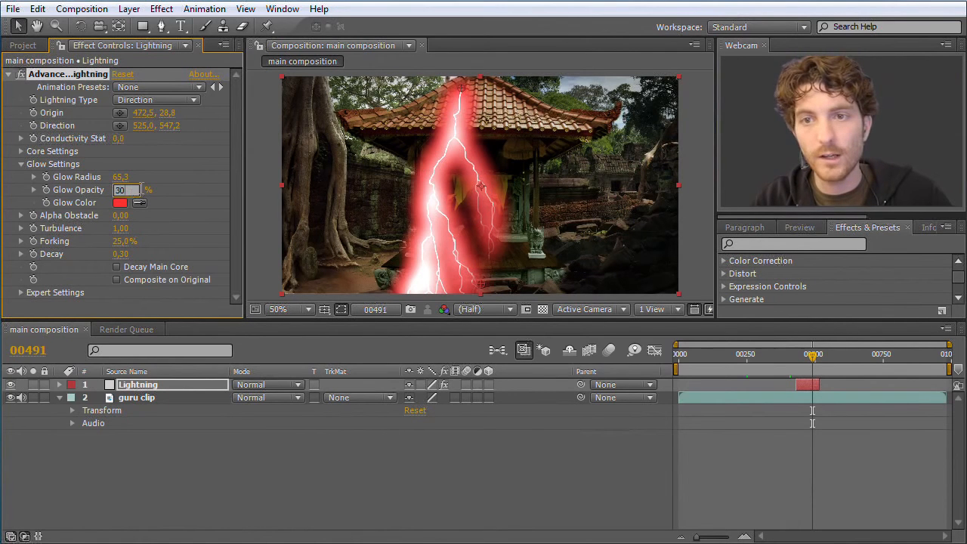
click(125, 177)
text(50)
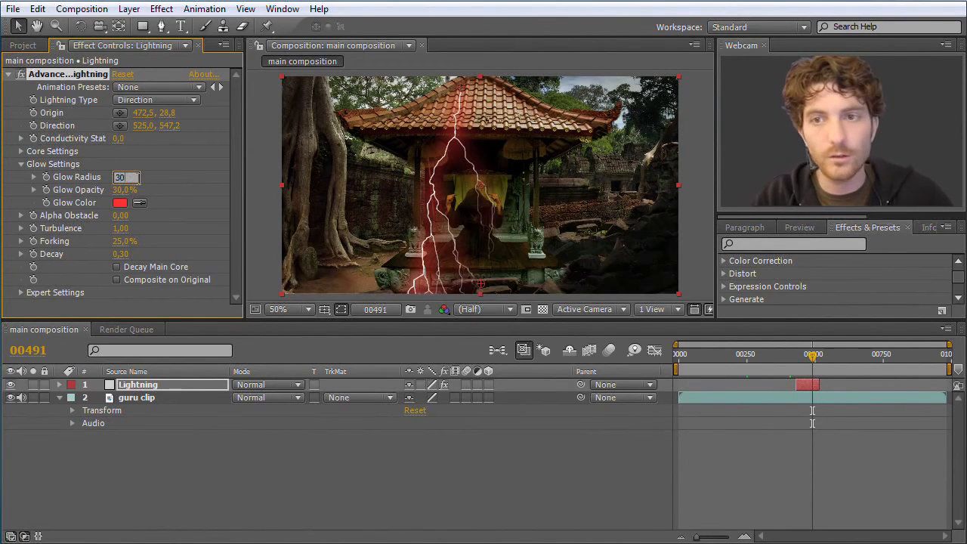
key(Return)
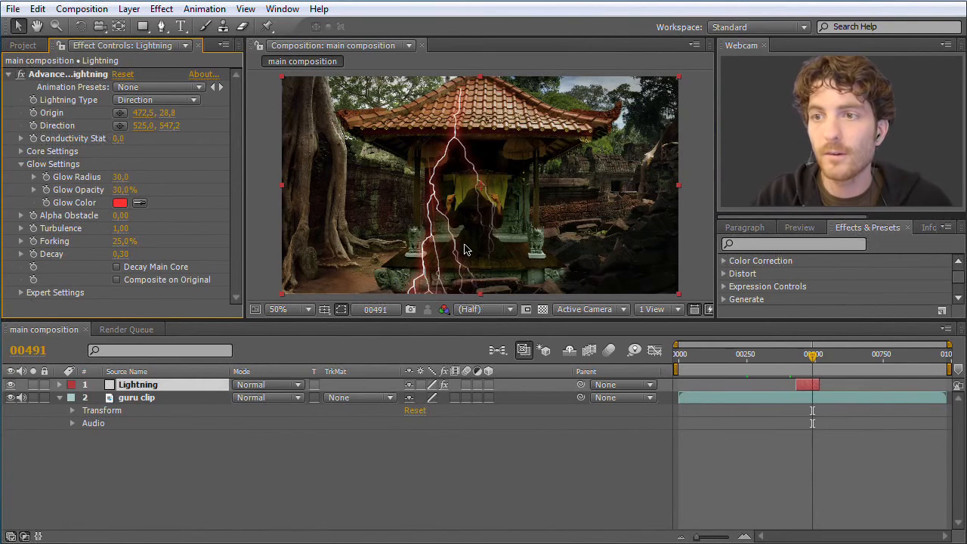
key(period)
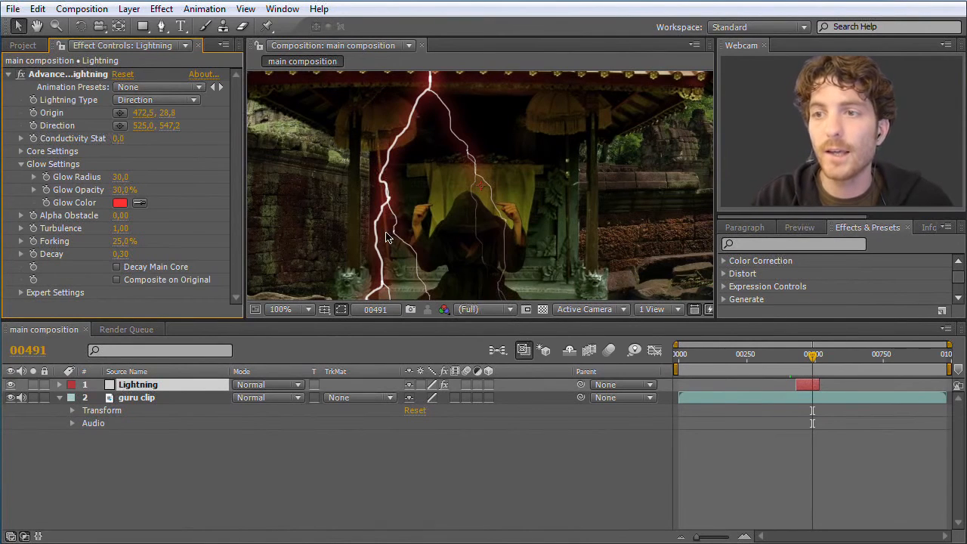
key(comma)
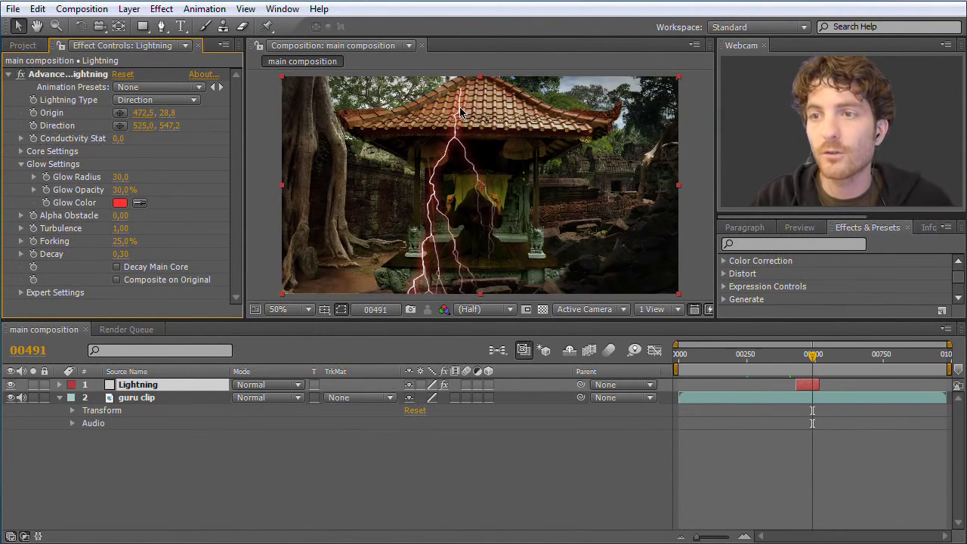
- Change the Lightning Type to Strike and move the Origin to the guru's fingertip on the image's left, at about 464.5, 315.8
click(196, 103)
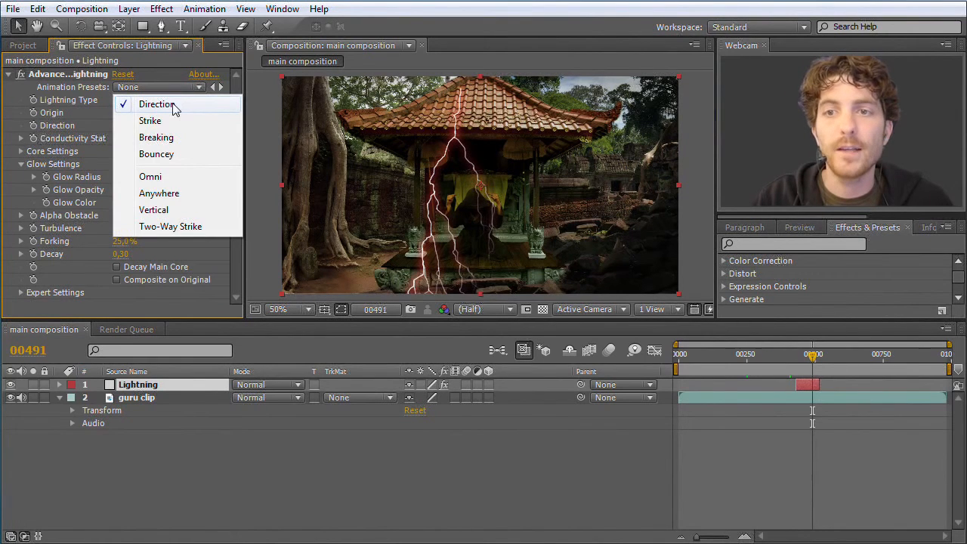
click(161, 122)
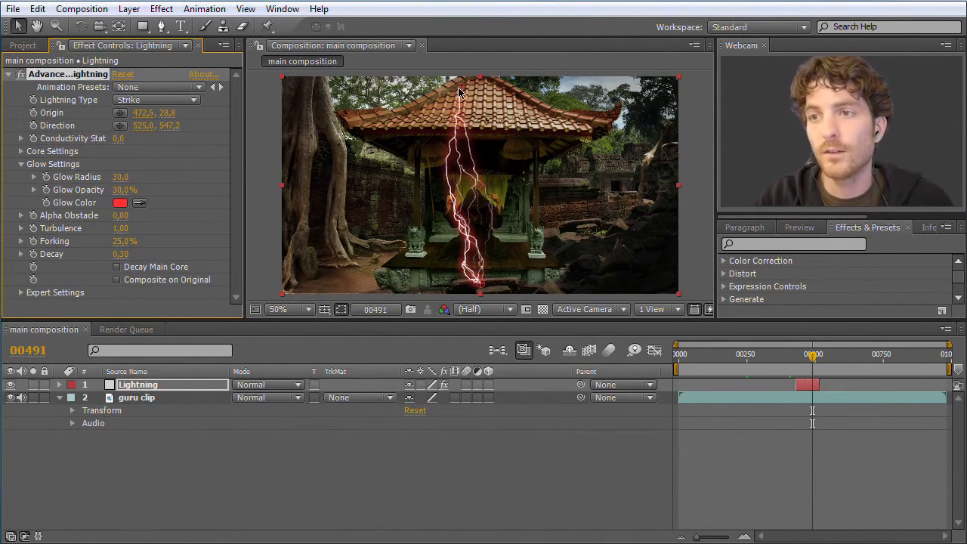
drag(463, 92, 405, 157)
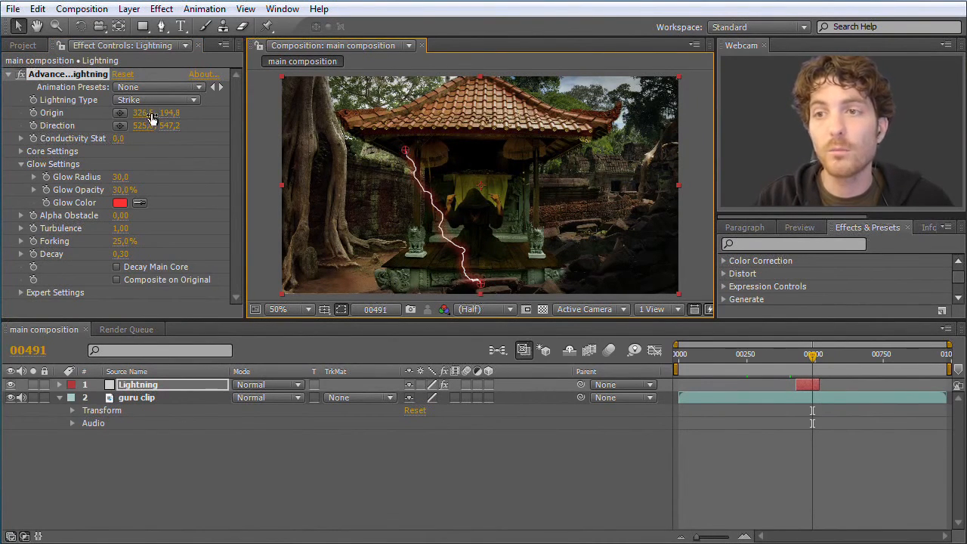
mouse_move(404, 155)
mouse_down()
mouse_move(383, 185)
mouse_move(402, 181)
mouse_move(408, 160)
mouse_up()
drag(167, 113, 242, 121)
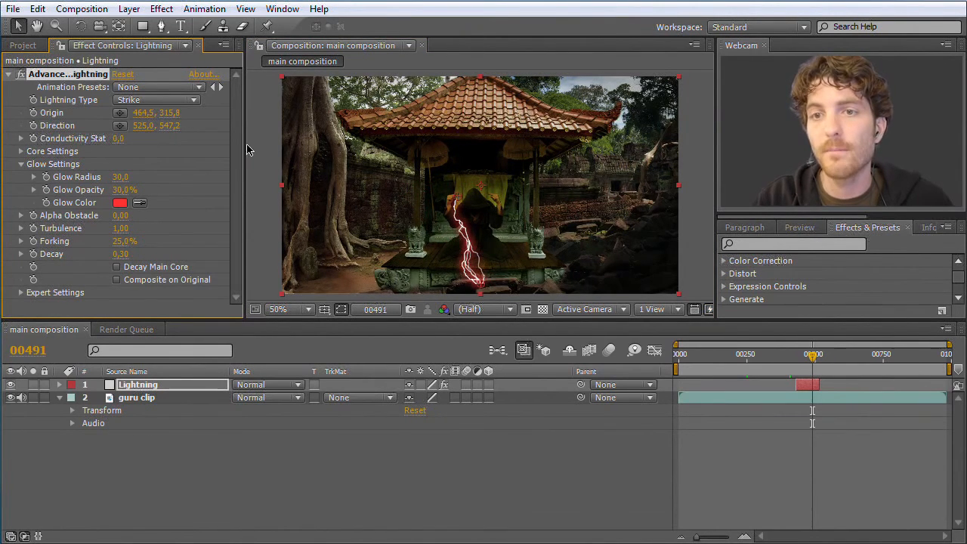
- Move the Direction point to the guru's other fingertip and refine both ends to Origin 461.5, 311.8 and Direction 542.5, 310.7
drag(484, 291, 488, 197)
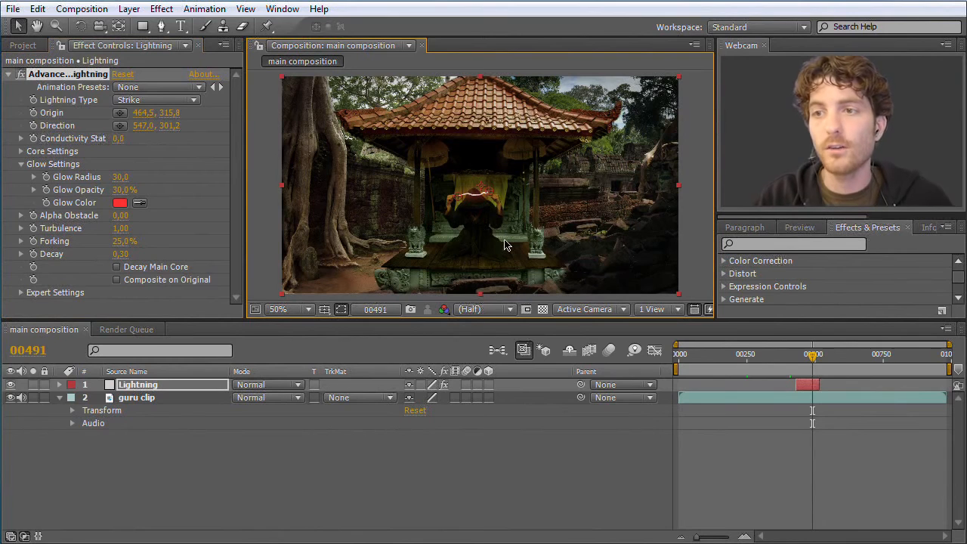
scroll(489, 205, up, 4)
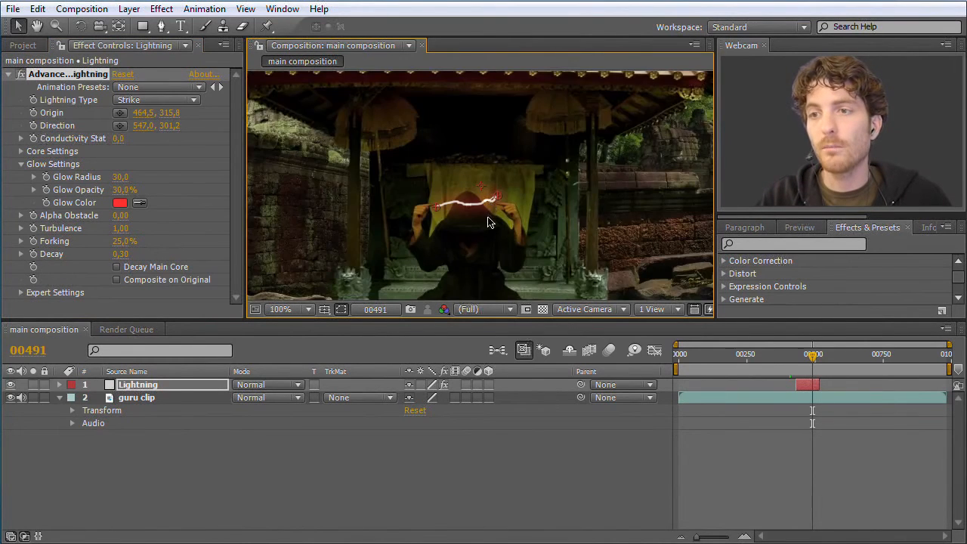
drag(463, 246, 445, 205)
drag(498, 166, 492, 181)
drag(372, 189, 368, 185)
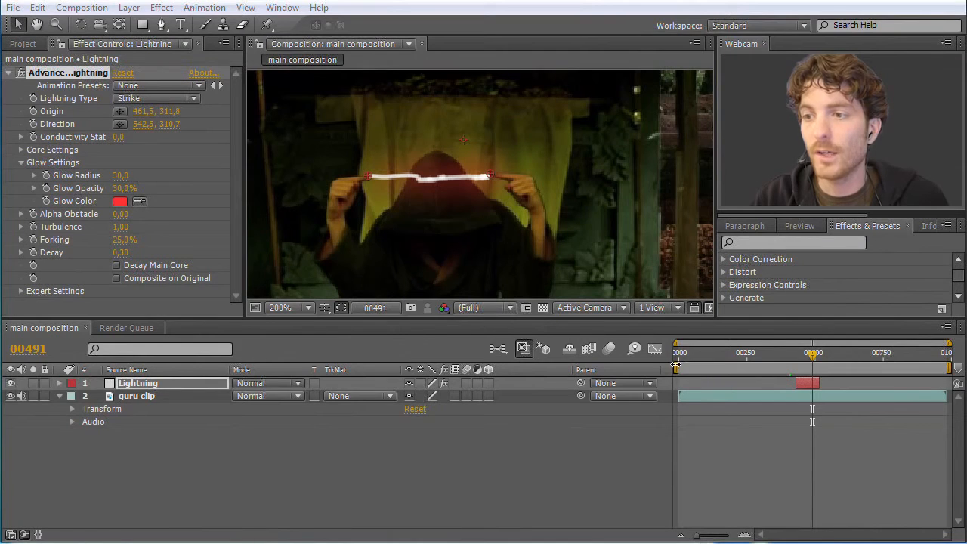
- Shorten the work area to a short range around the Lightning layer and run a RAM preview of it
drag(677, 368, 780, 368)
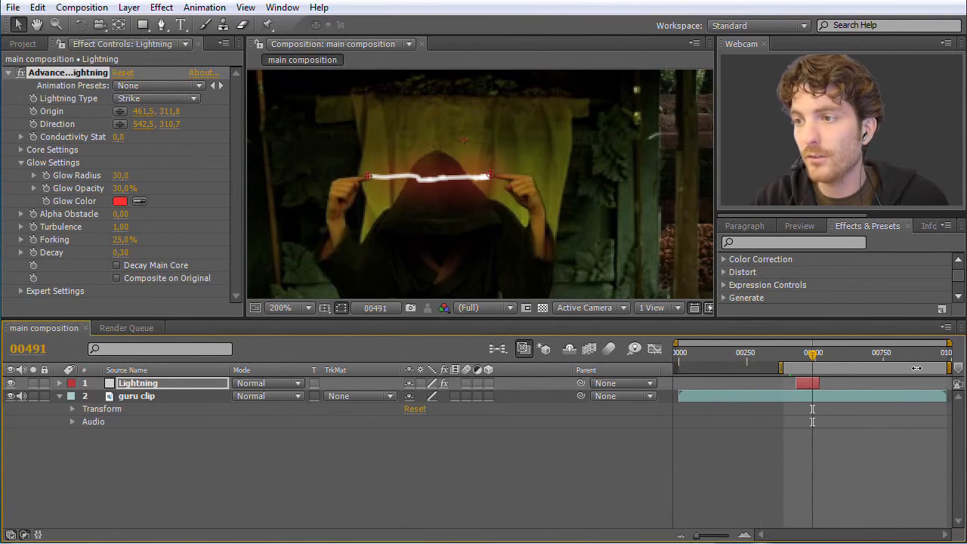
drag(934, 367, 829, 368)
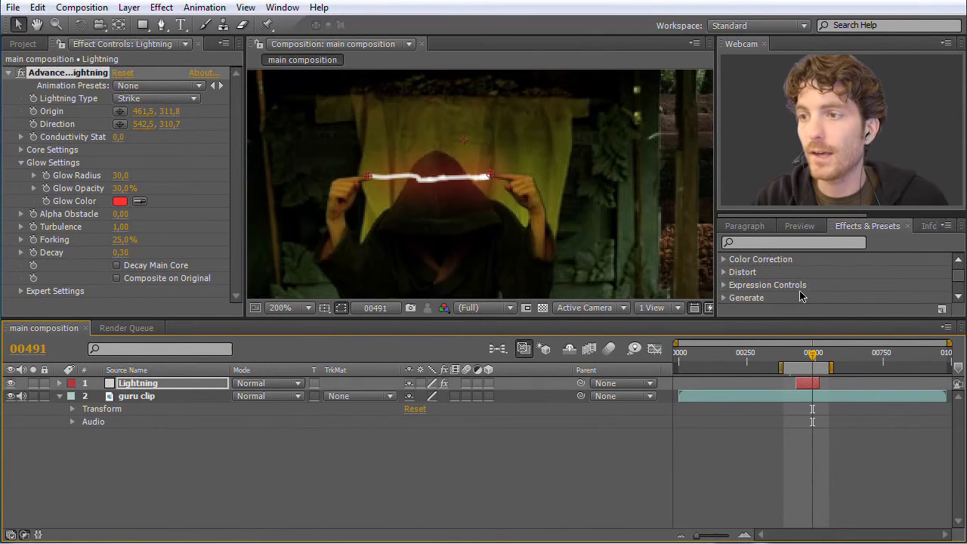
click(800, 226)
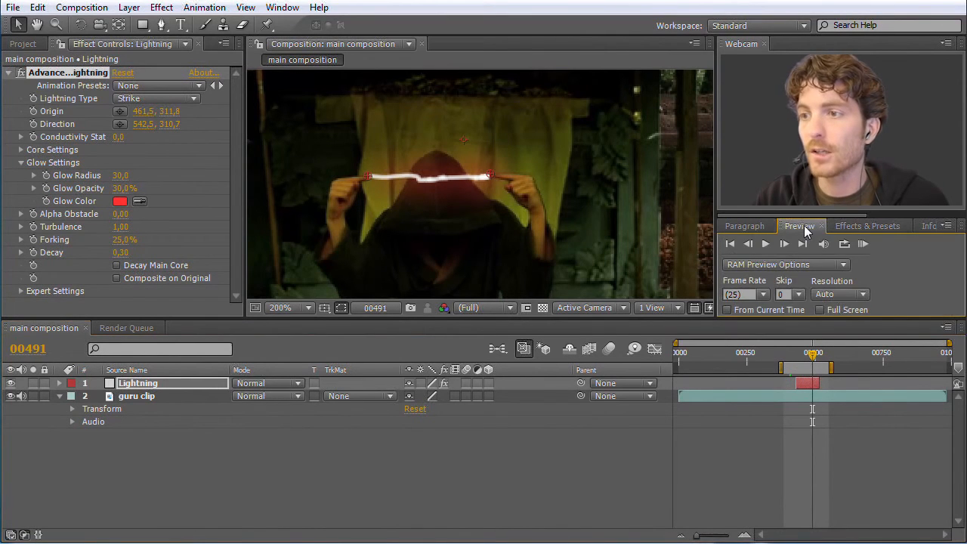
click(862, 244)
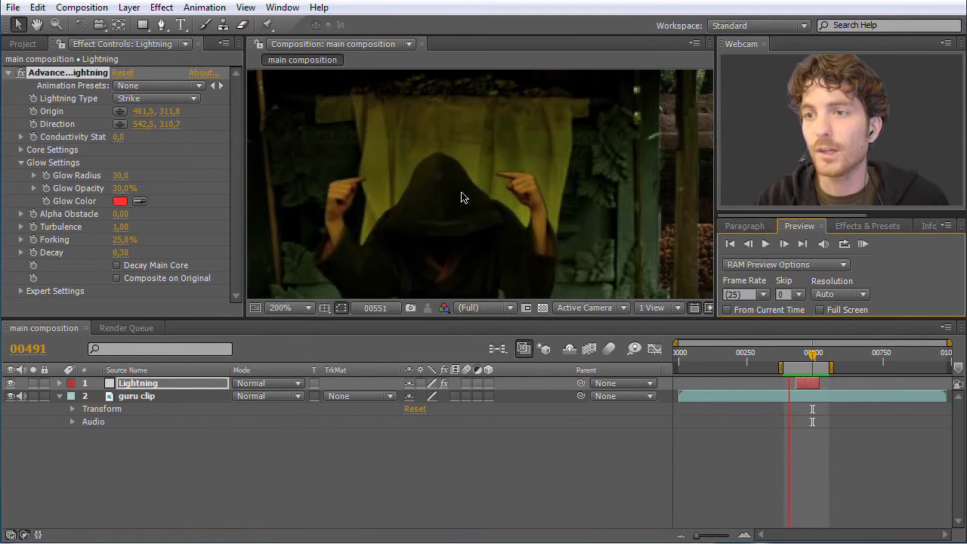
click(863, 248)
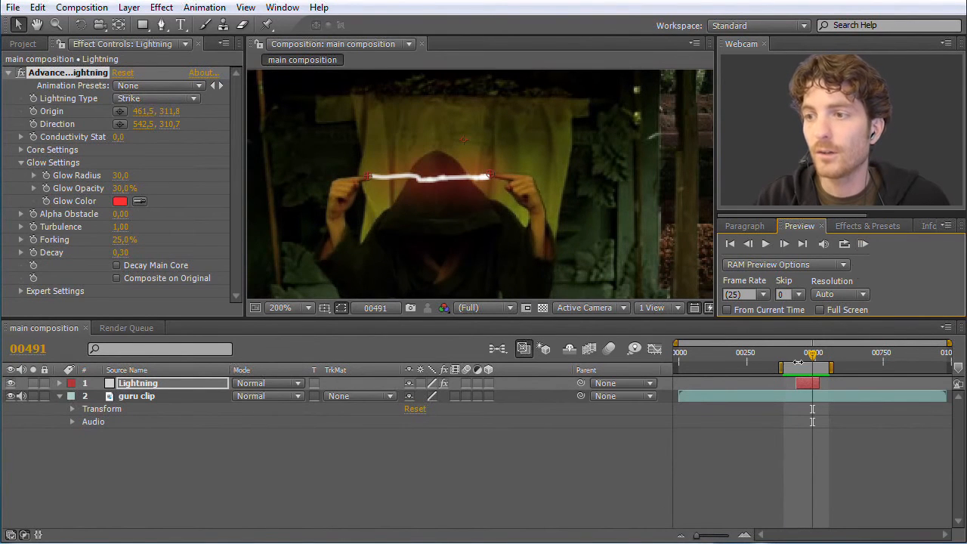
- Scrub between about frames 416 and 488 to compare the lightning's ends with the moving fingertips
mouse_move(815, 355)
mouse_down()
mouse_move(831, 358)
mouse_move(800, 361)
mouse_up()
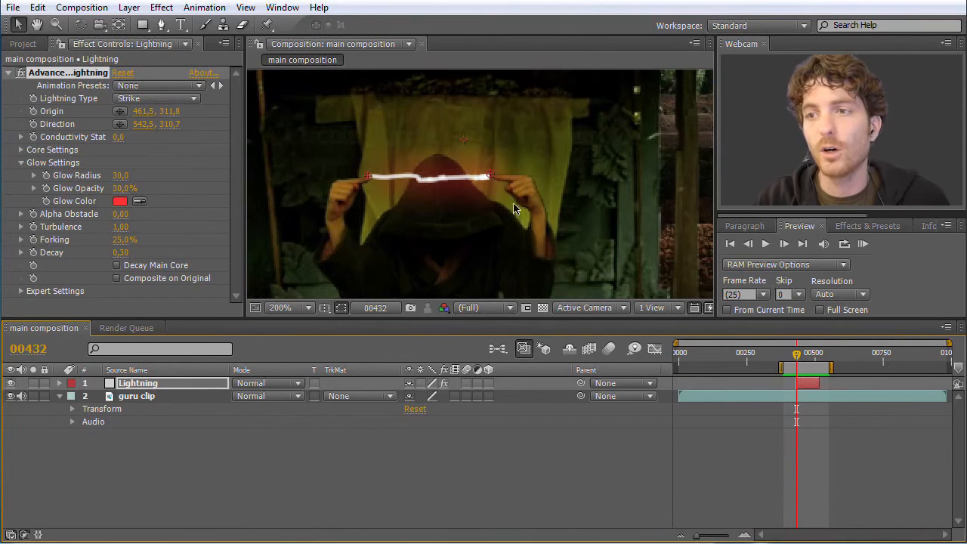
key(space)
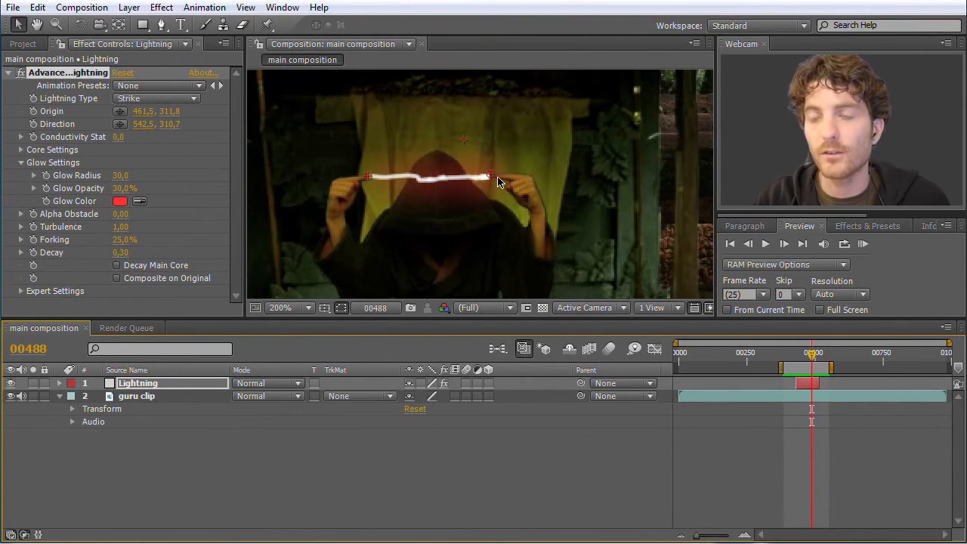
drag(814, 354, 794, 356)
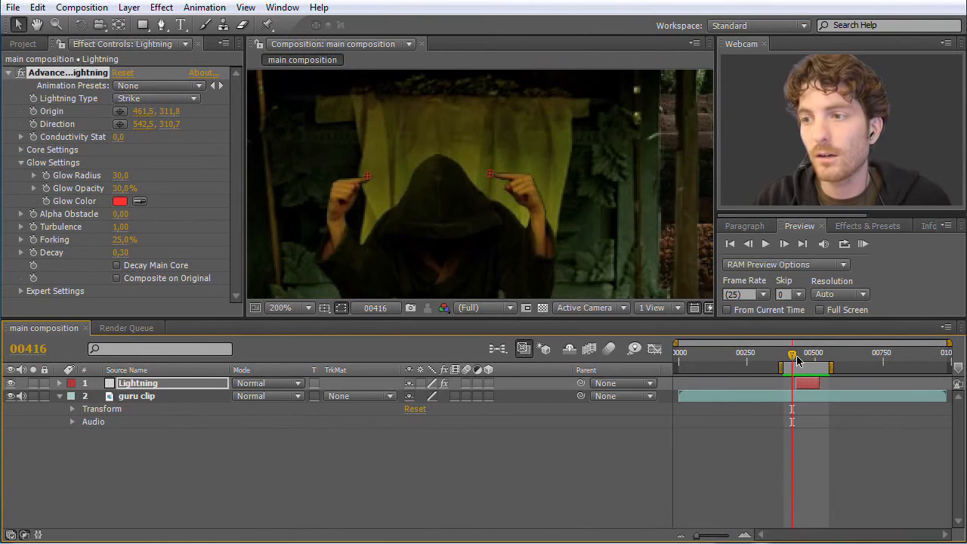
- At frame 430, align the lightning with both fingertips, placing the Origin at 462.5, 315.8 and the Direction at about 544.3, 312.7
drag(795, 361, 798, 358)
drag(367, 176, 369, 181)
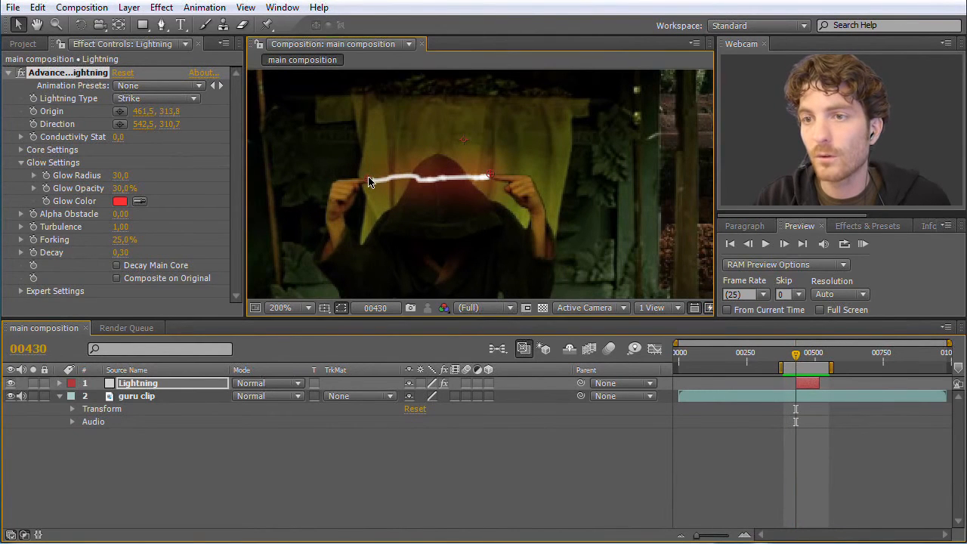
drag(491, 176, 490, 180)
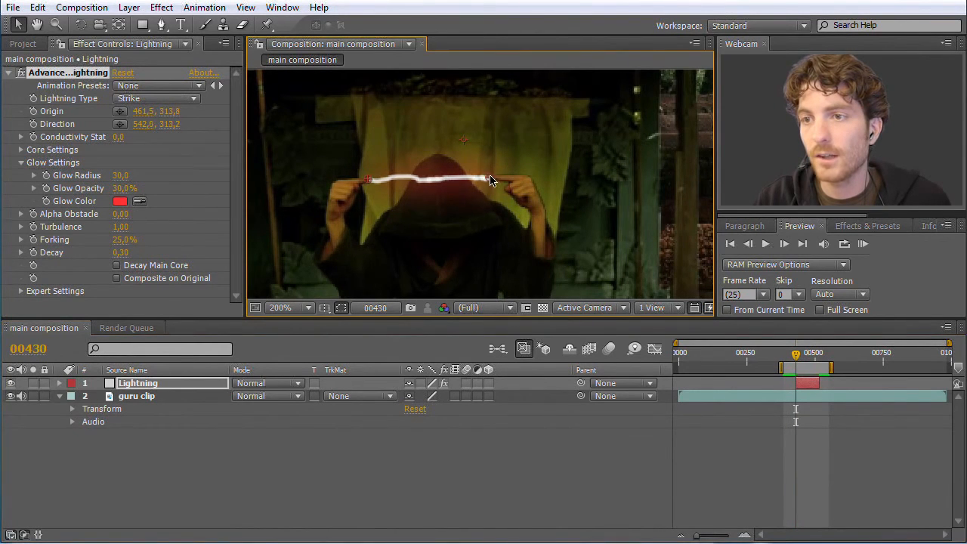
key(period)
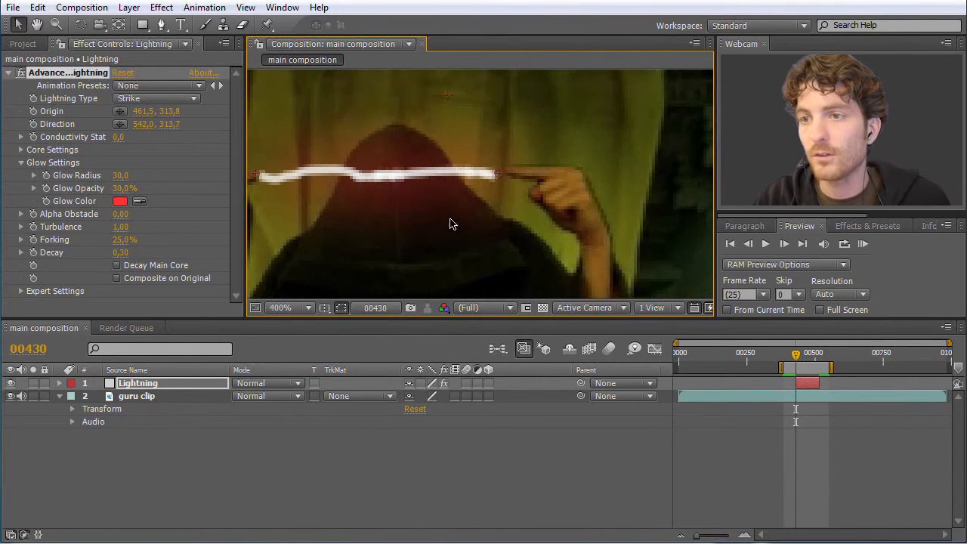
key(space)
drag(354, 227, 458, 220)
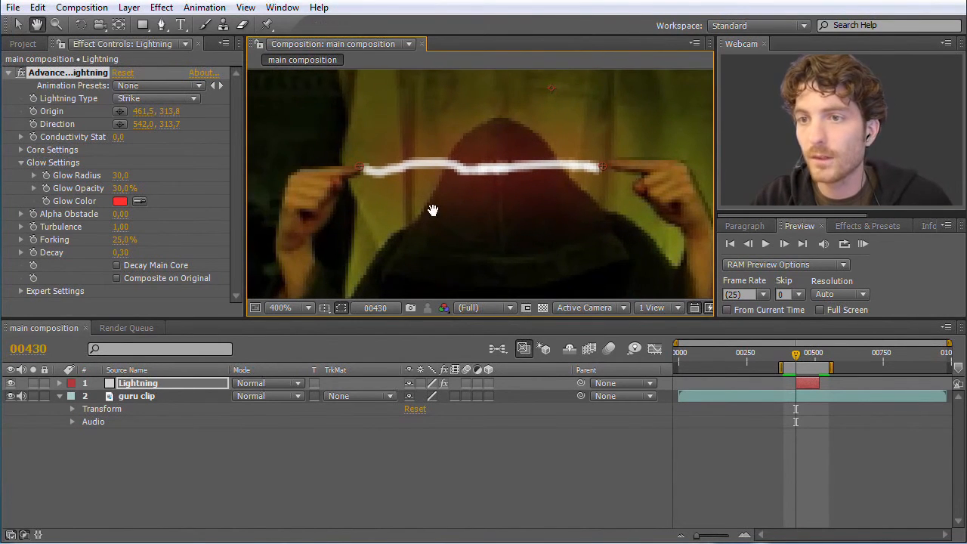
mouse_move(358, 168)
mouse_down()
mouse_move(367, 172)
mouse_move(360, 178)
mouse_up()
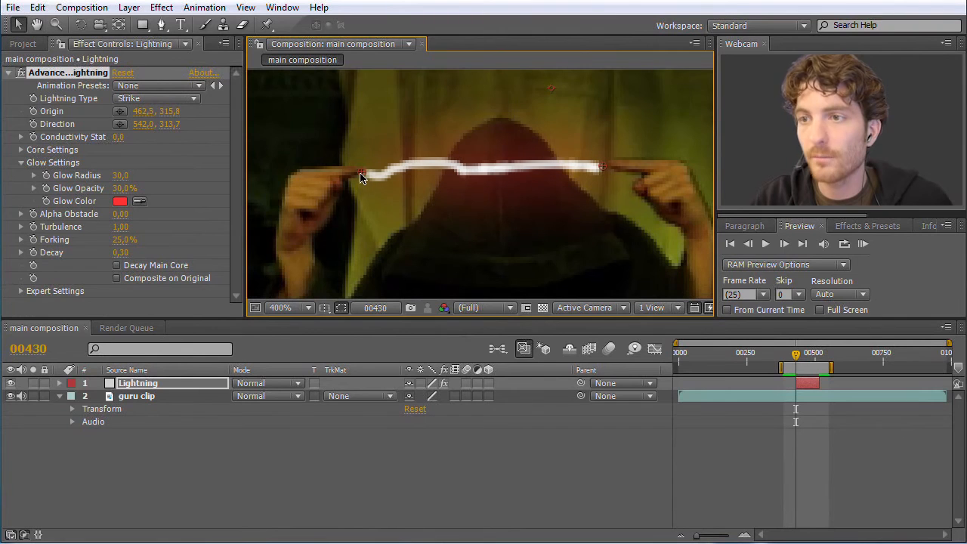
drag(602, 171, 609, 165)
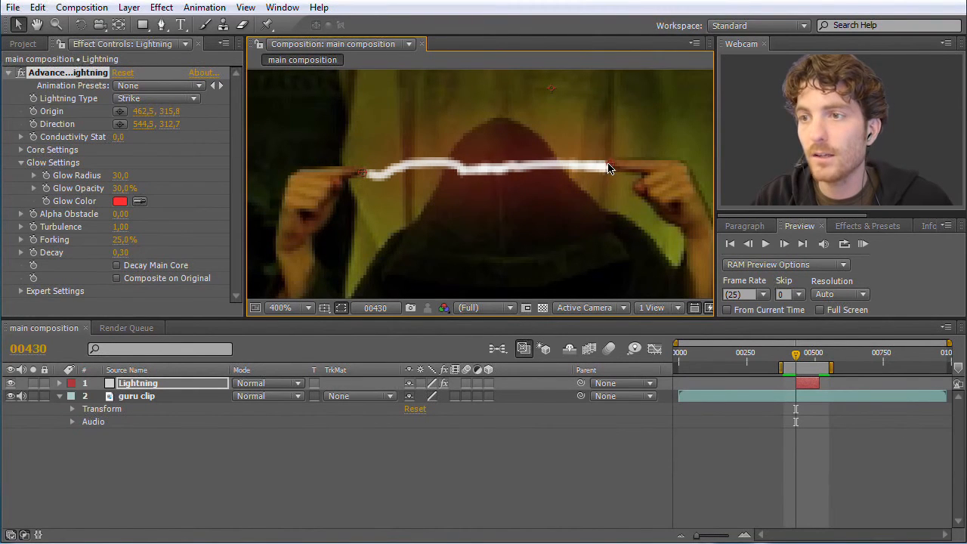
- Go to frame 516 and move the Direction point onto the guru's fingertip at about 549.0, 312.7
drag(795, 355, 819, 365)
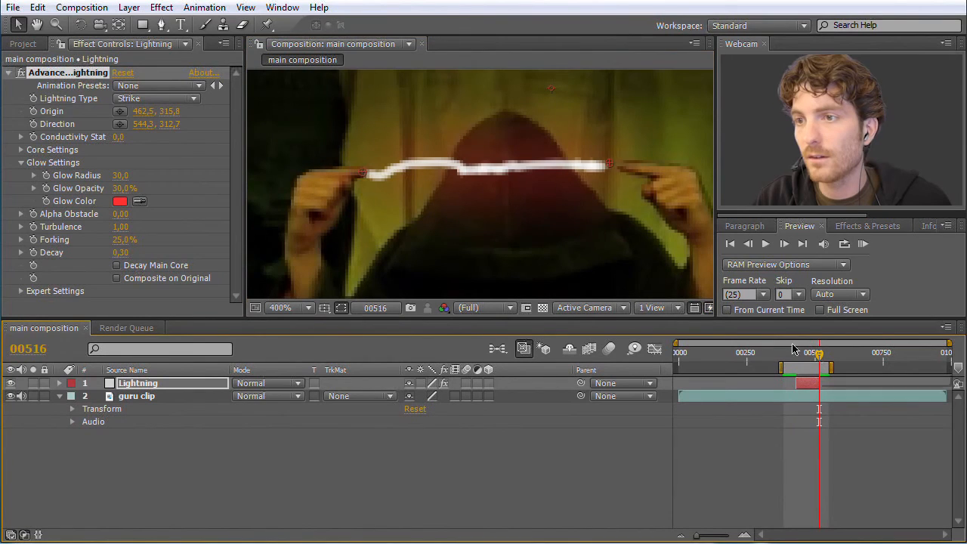
drag(612, 167, 625, 166)
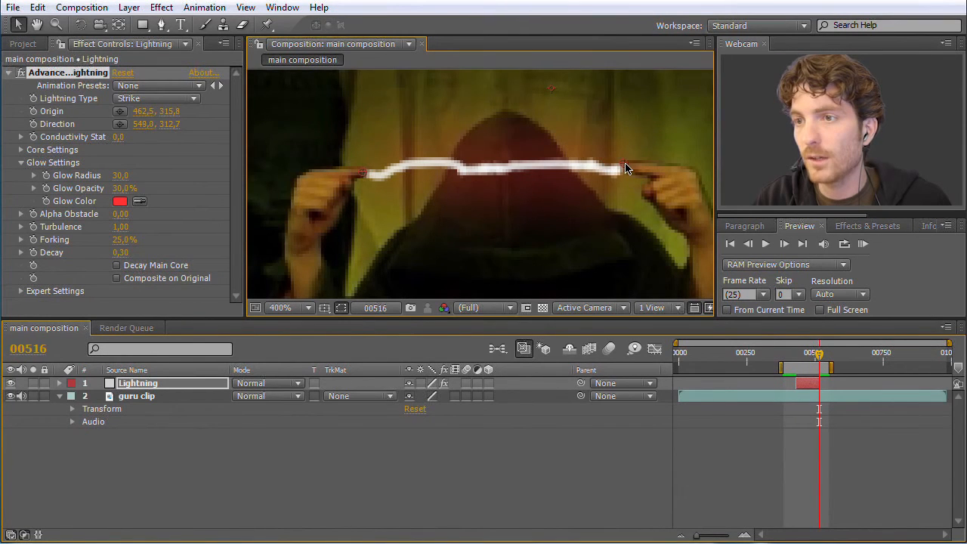
- Place the lightning's Origin at 465.8, 314.6 on the guru's fingertip at frame 516 and check the alignment at frame 466
mouse_move(361, 176)
mouse_down()
mouse_move(382, 173)
mouse_move(373, 170)
mouse_up()
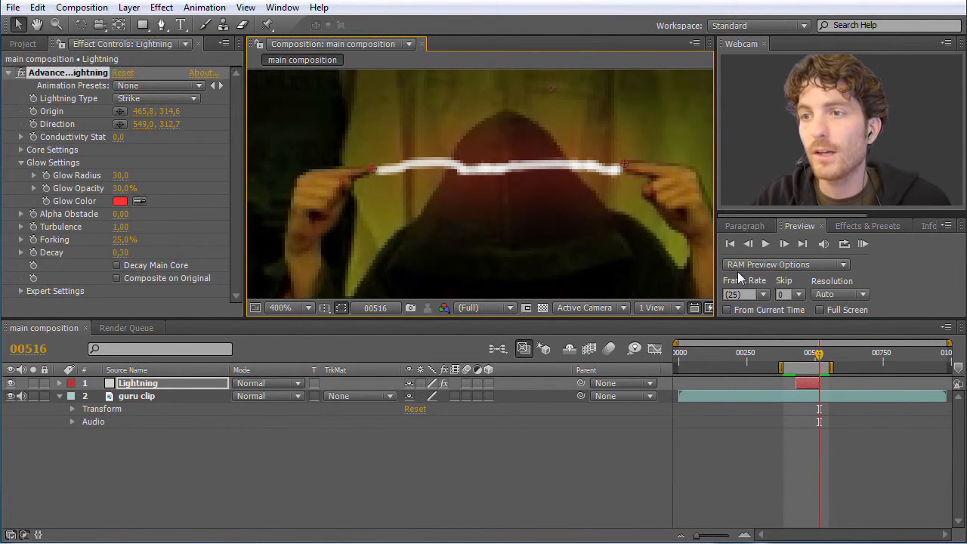
drag(820, 354, 806, 357)
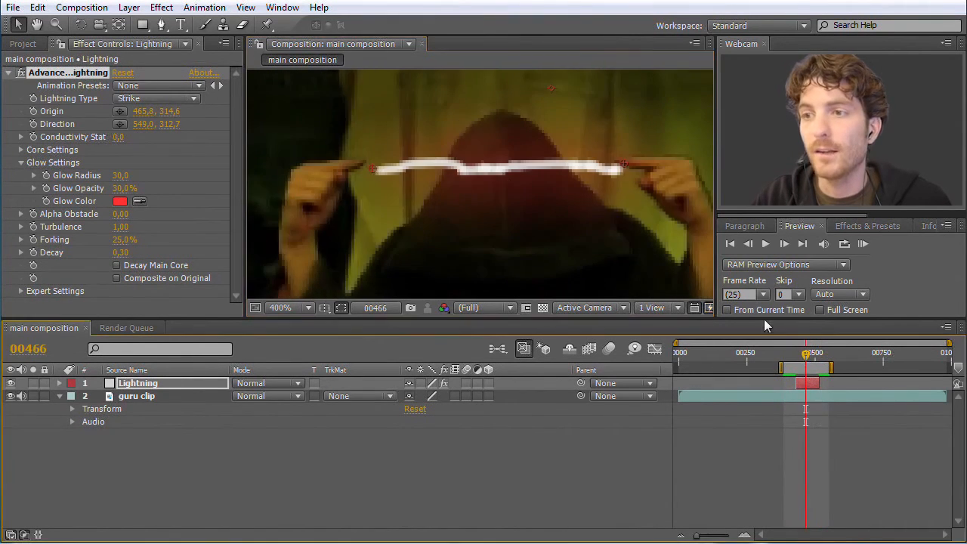
- Reveal the Advanced Lightning properties in the timeline, enable keyframing for Origin at frame 430, and place it on the fingertip at 461.0, 314.3
click(61, 384)
click(73, 396)
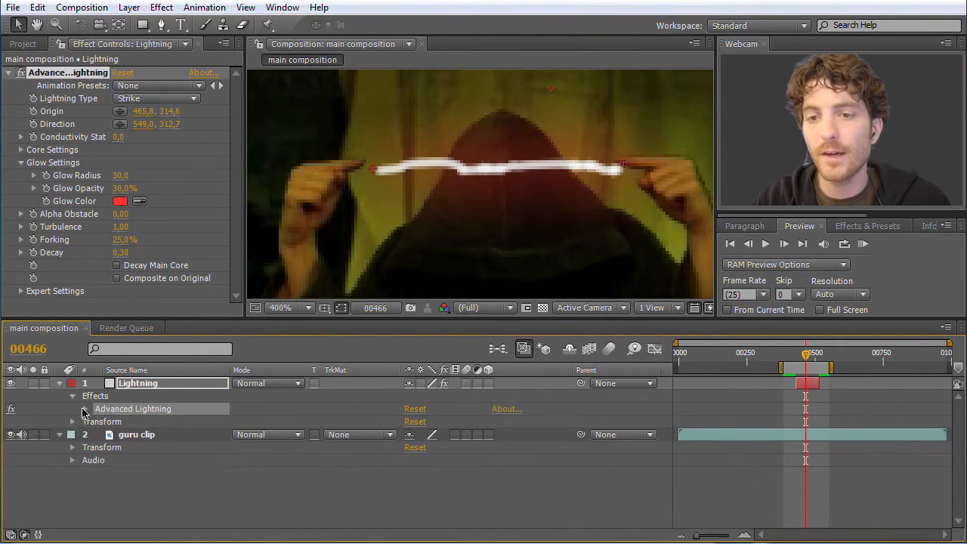
click(85, 408)
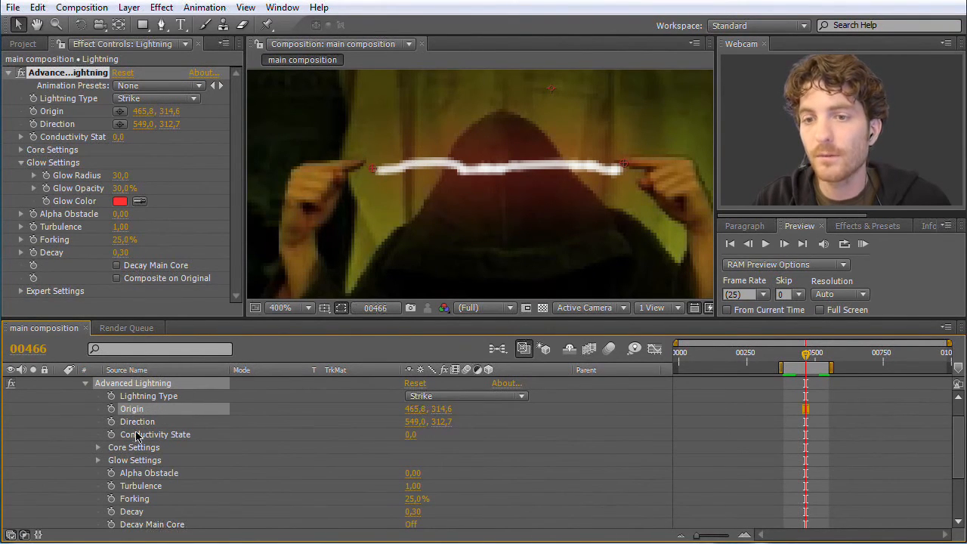
drag(812, 360, 796, 359)
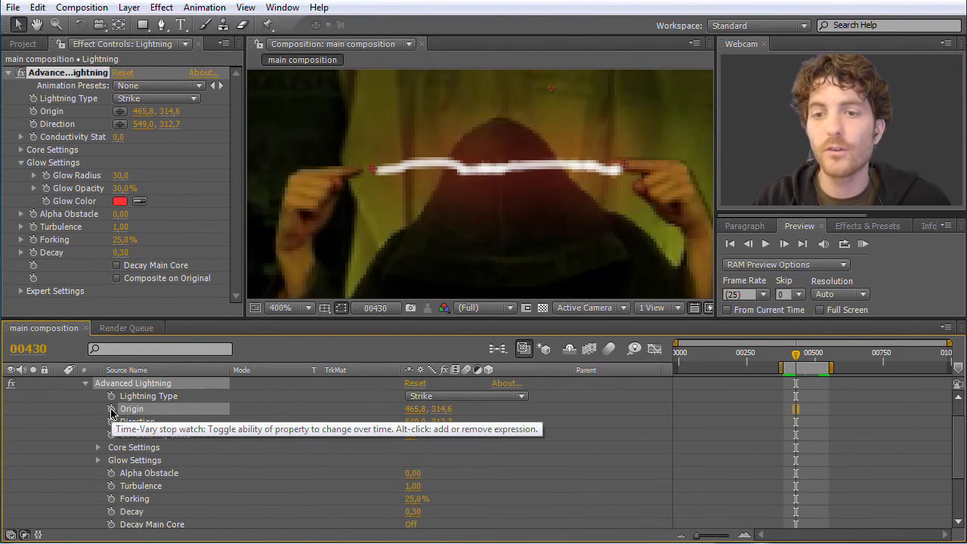
click(111, 408)
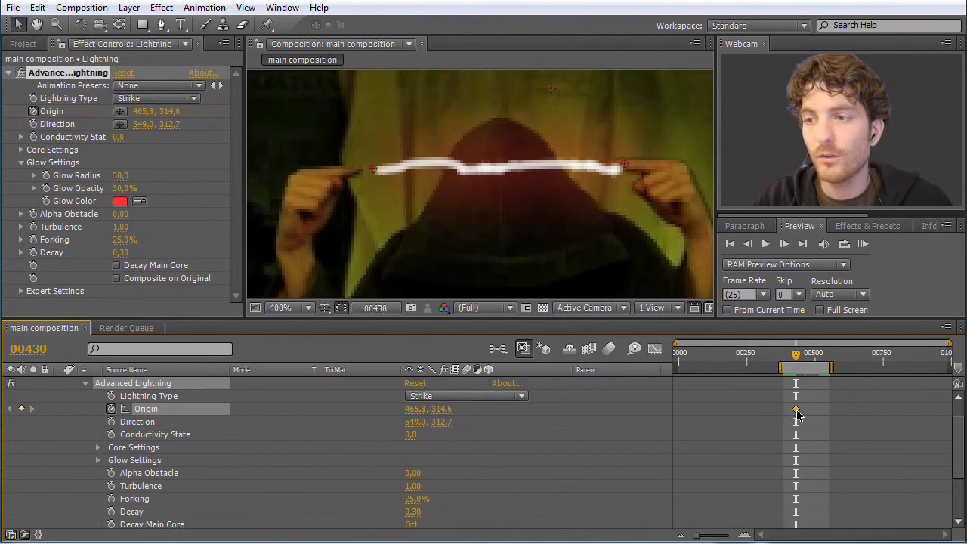
drag(375, 175, 360, 173)
- Keyframe the Origin on the moving fingertip at 465.8, 315.1 on frame 516 and at 461.3, 312.0 on frame 480
drag(796, 361, 822, 363)
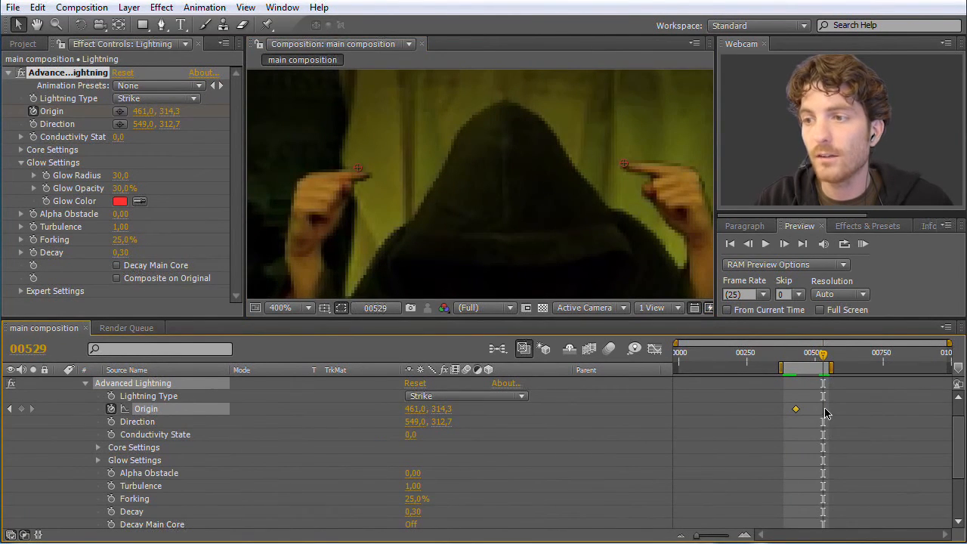
drag(824, 357, 819, 357)
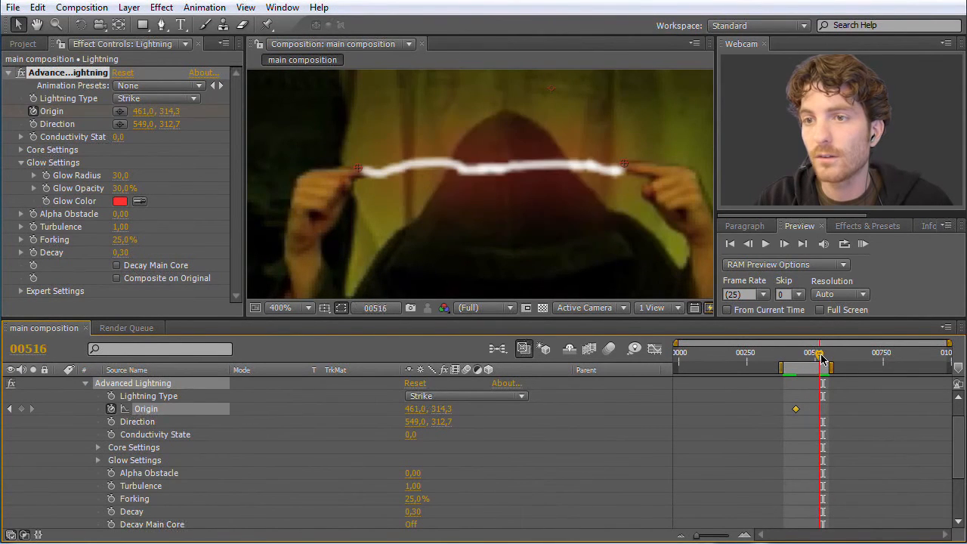
mouse_move(359, 168)
mouse_down()
mouse_move(388, 174)
mouse_move(372, 173)
mouse_up()
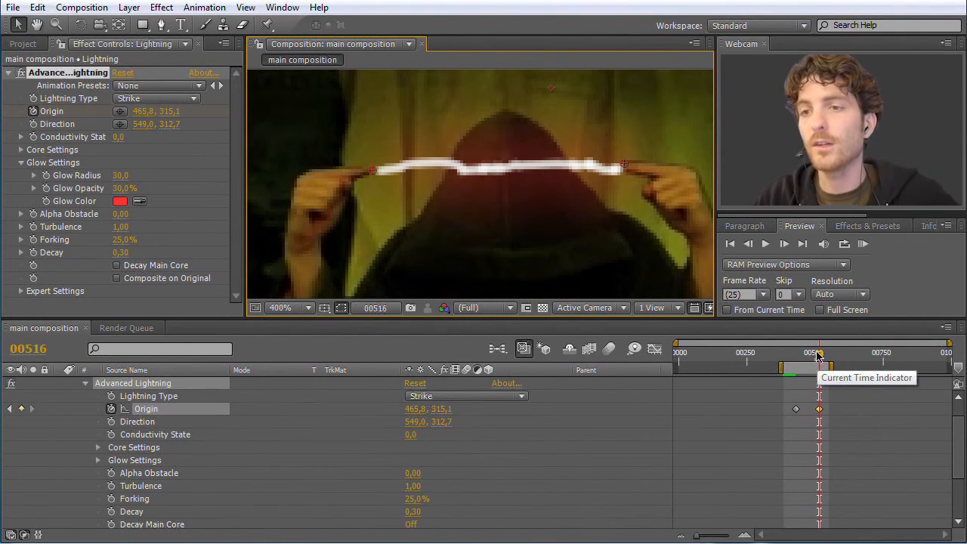
drag(820, 355, 781, 360)
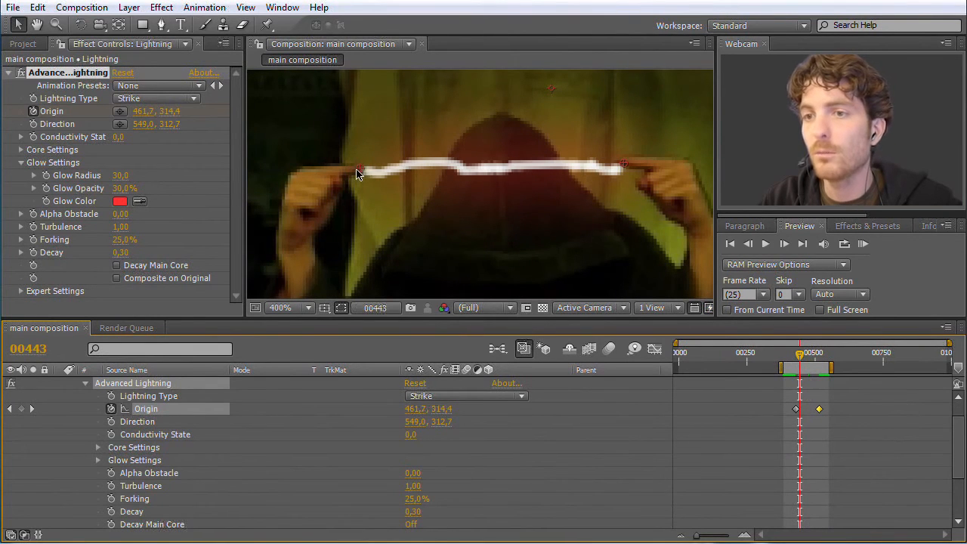
mouse_move(802, 361)
mouse_down()
mouse_move(824, 362)
mouse_move(809, 362)
mouse_up()
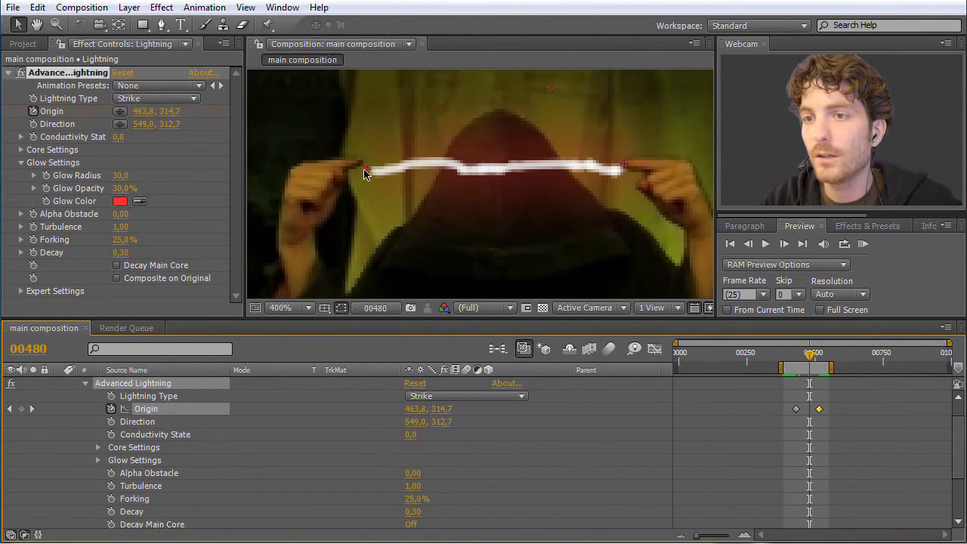
drag(363, 168, 360, 165)
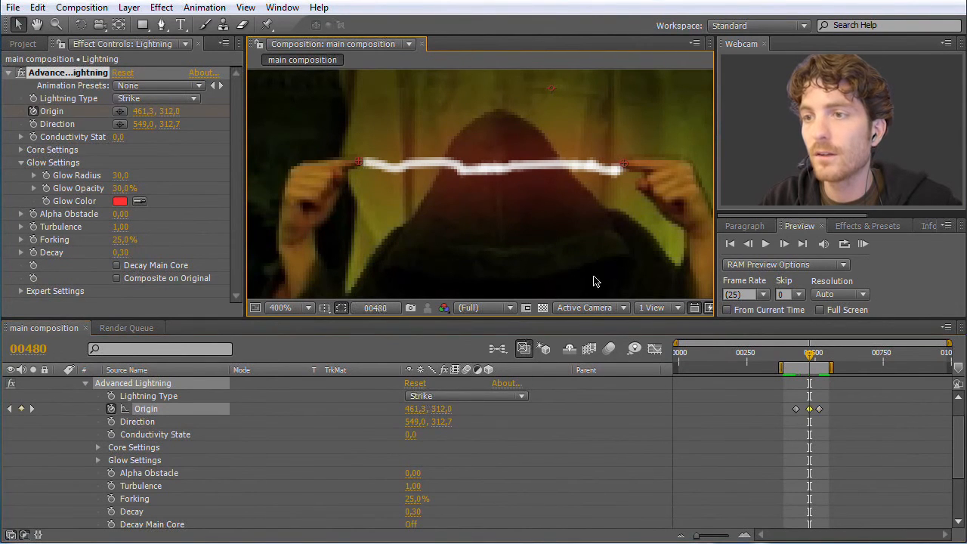
- Step back and forth between the Origin keyframes and add another Origin keyframe at frame 457
drag(810, 356, 802, 355)
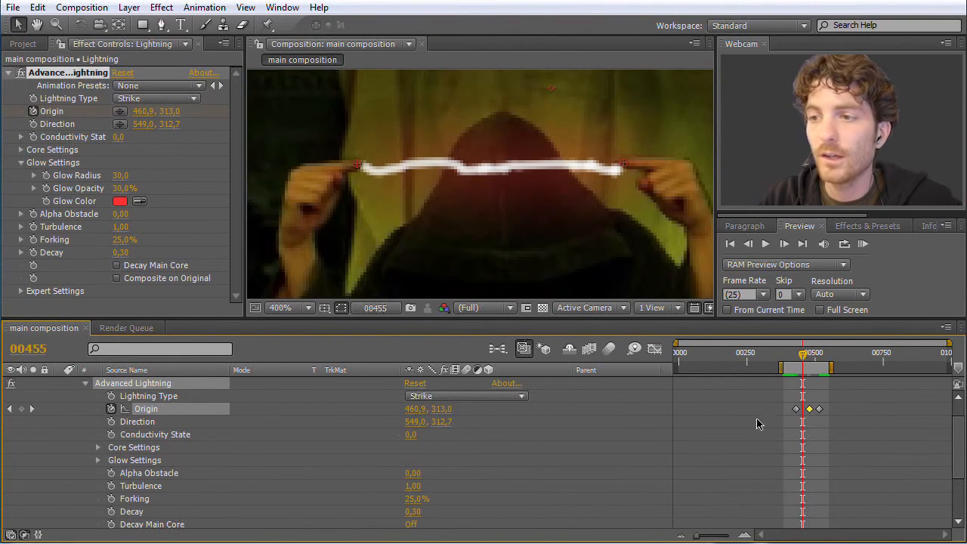
click(9, 409)
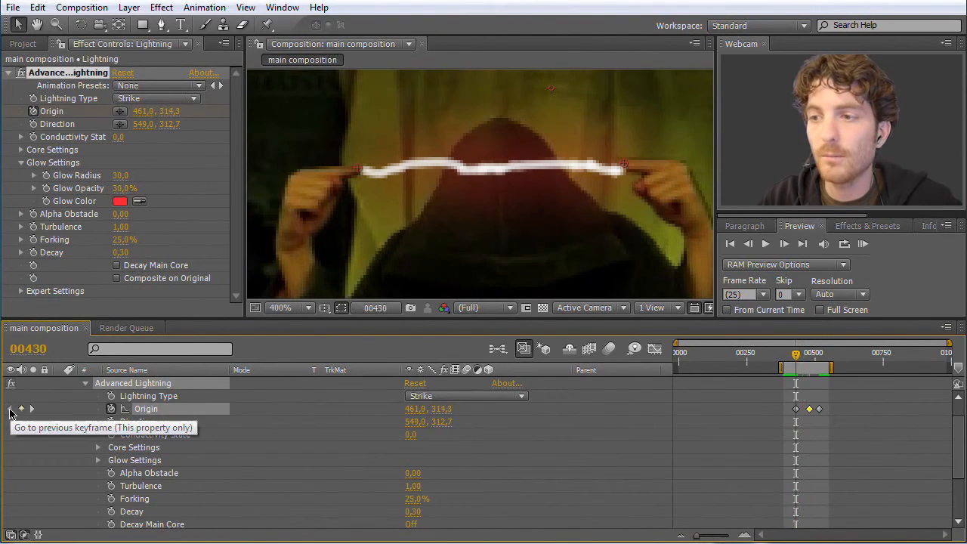
click(32, 408)
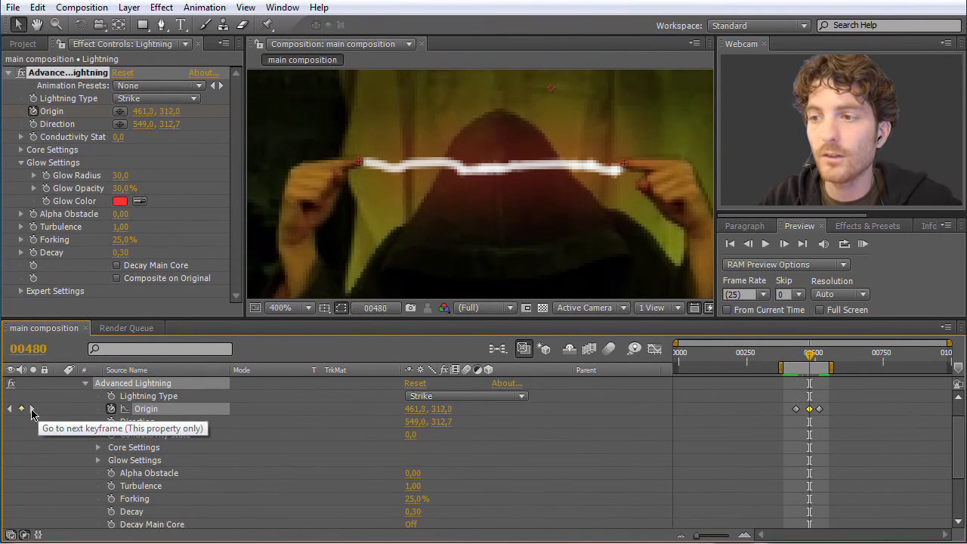
click(31, 409)
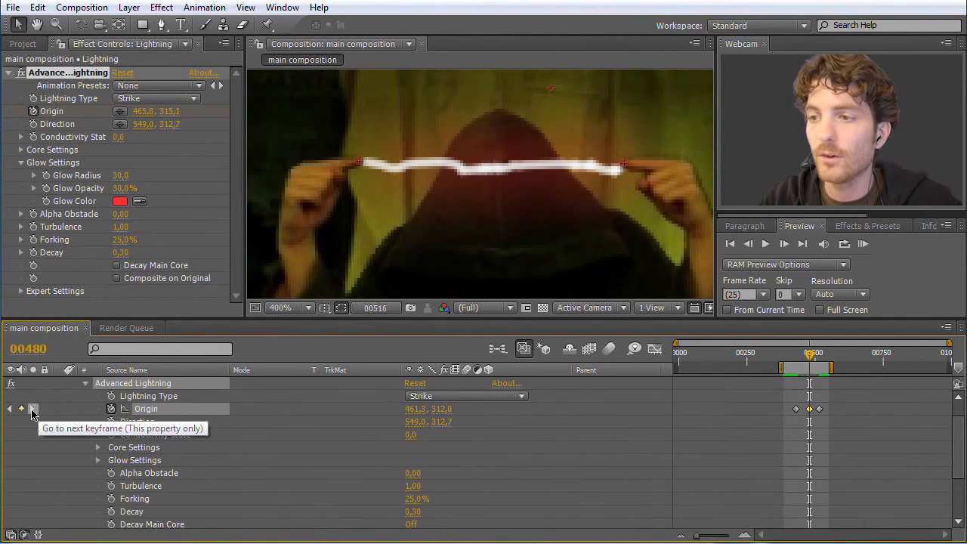
click(9, 408)
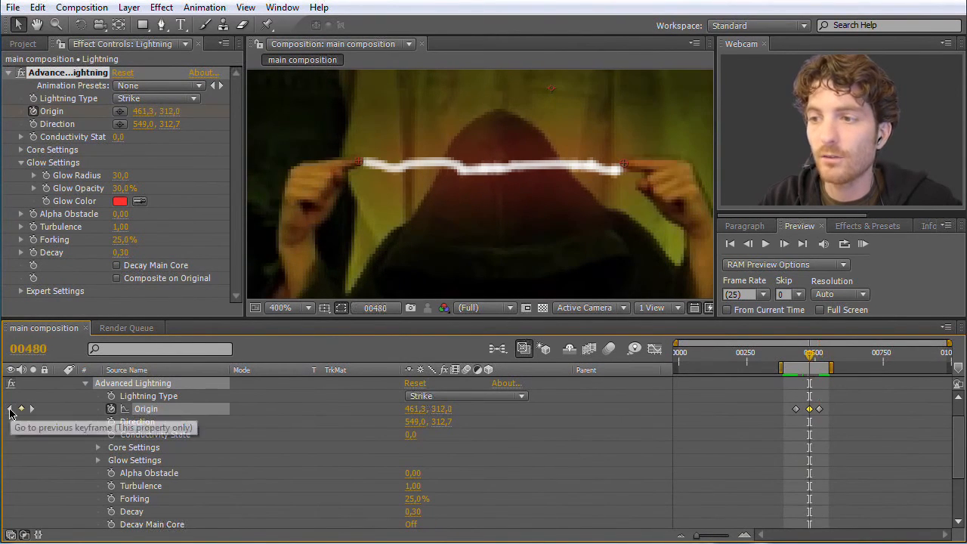
click(9, 409)
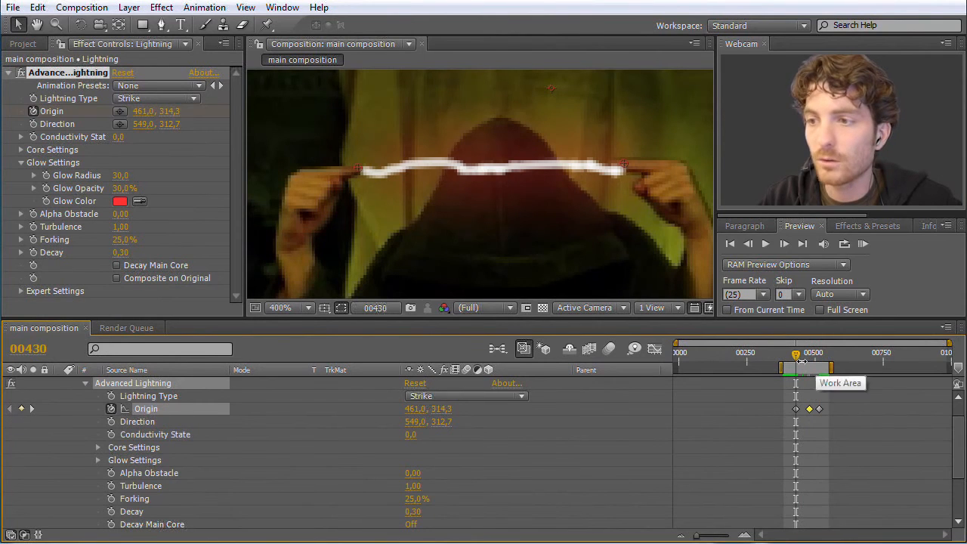
drag(797, 355, 803, 361)
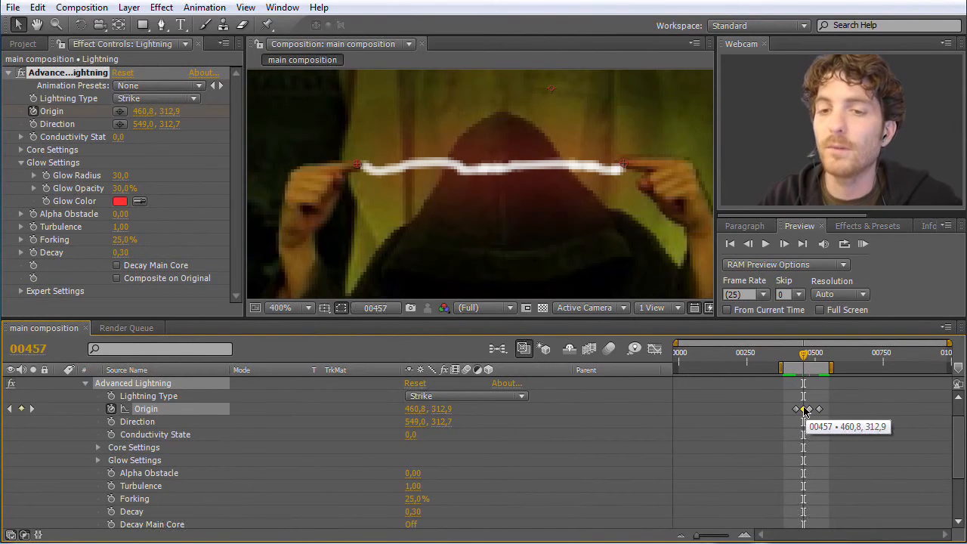
- Place the Direction point on the other fingertip at 548.5, 312.2 on frame 521 and enable keyframing for Direction there
drag(804, 356, 818, 357)
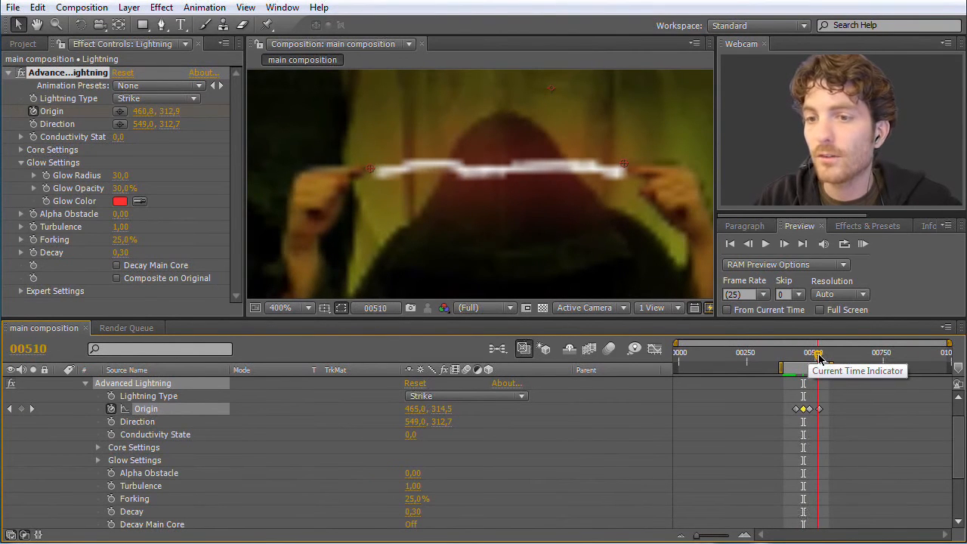
click(136, 423)
drag(625, 168, 624, 172)
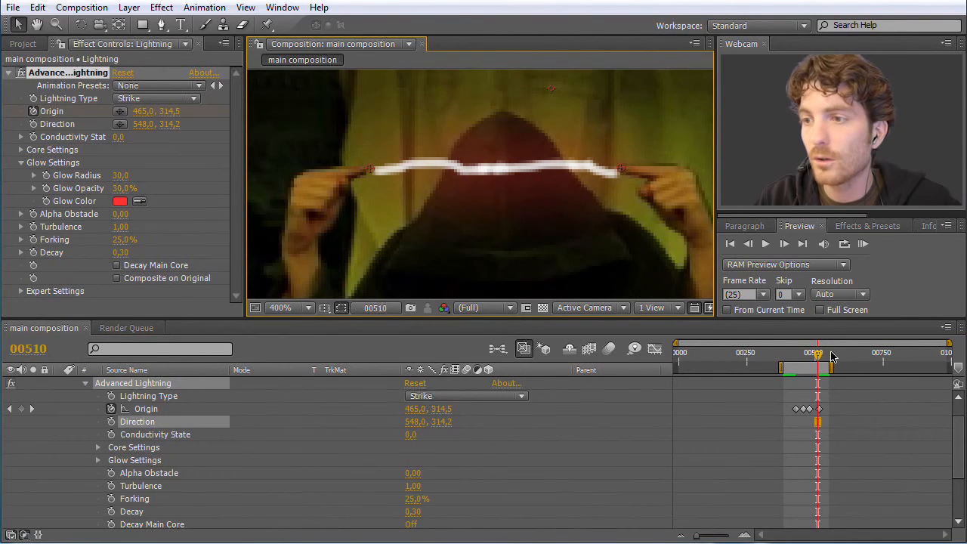
drag(818, 357, 821, 357)
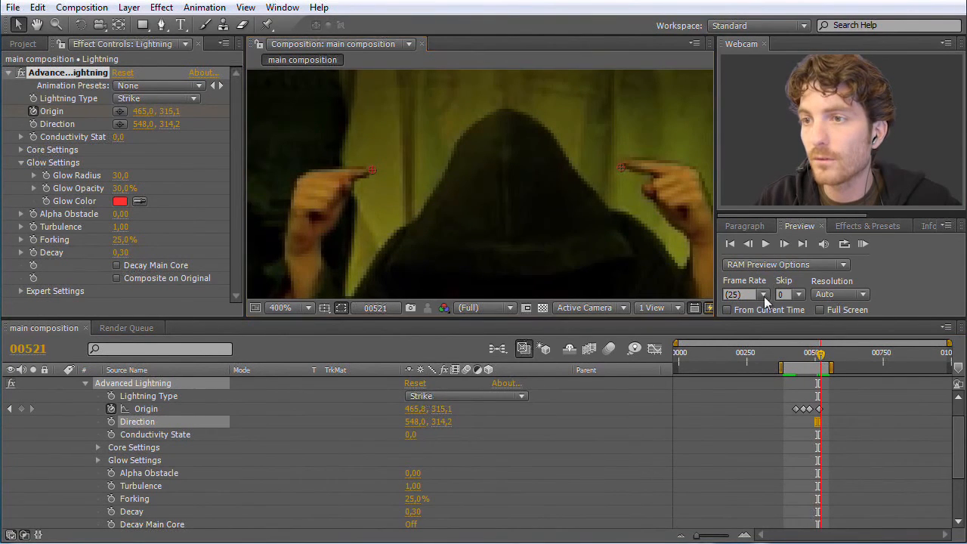
drag(620, 167, 622, 161)
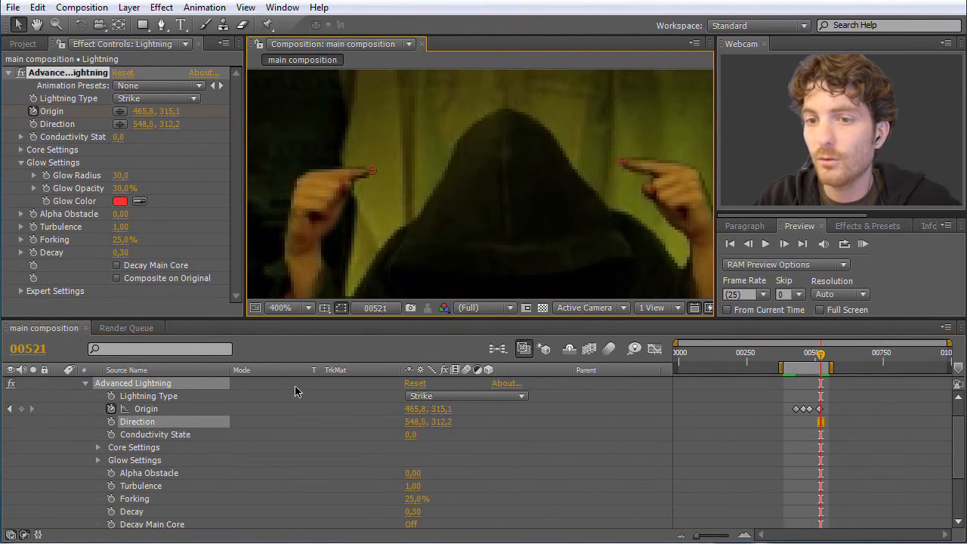
click(112, 422)
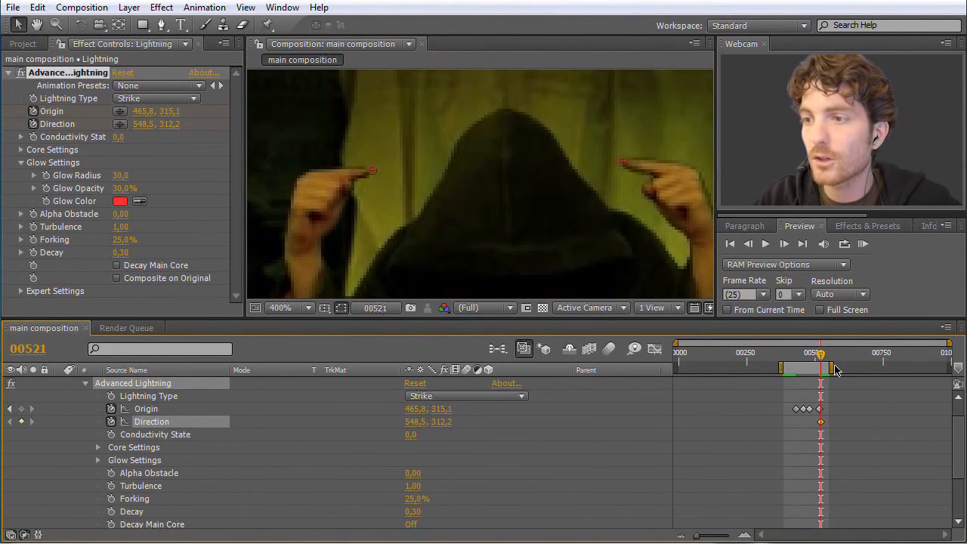
- Keyframe the Direction at about 544.8, 313.7 on frame 499, 546.8, 311.7 on frame 441, and 544.5, 313.0 on frame 430
drag(822, 356, 814, 353)
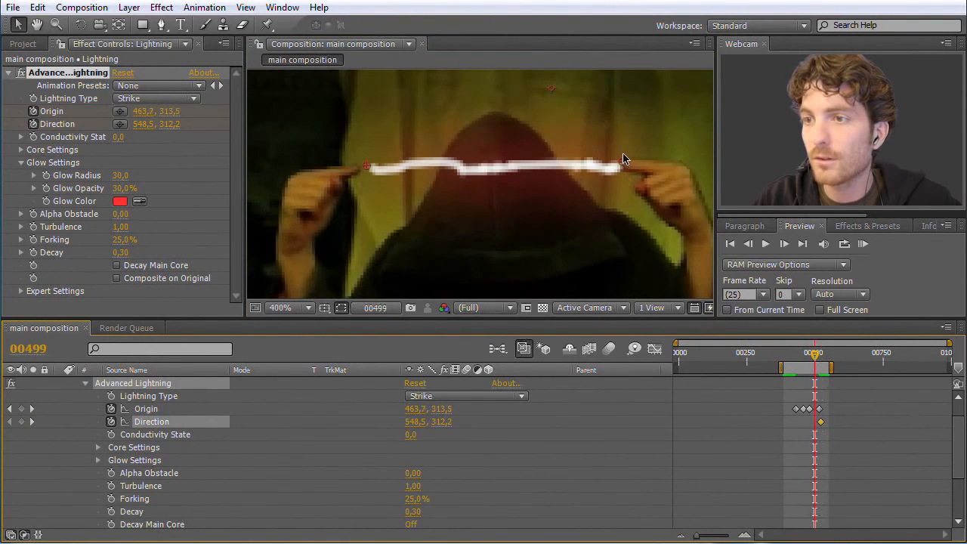
drag(619, 165, 611, 167)
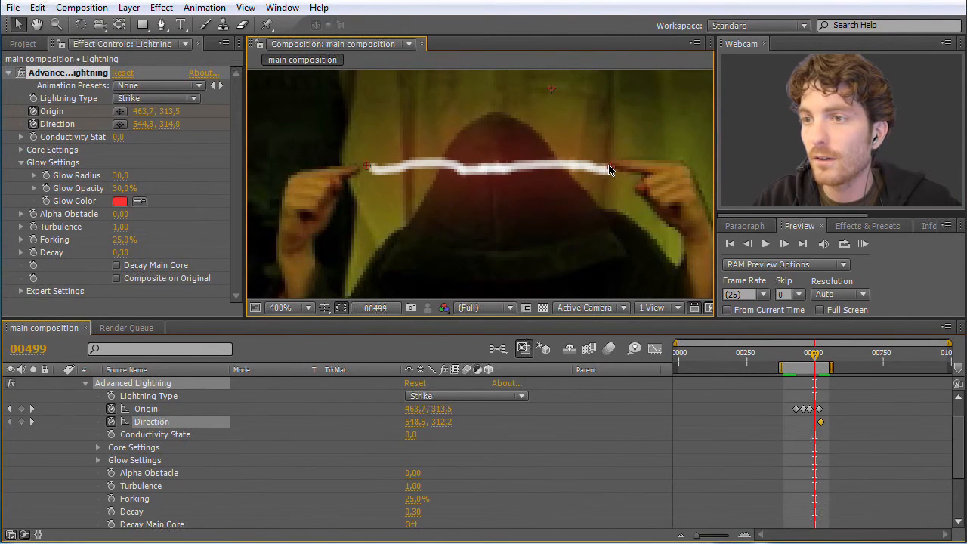
drag(817, 357, 800, 355)
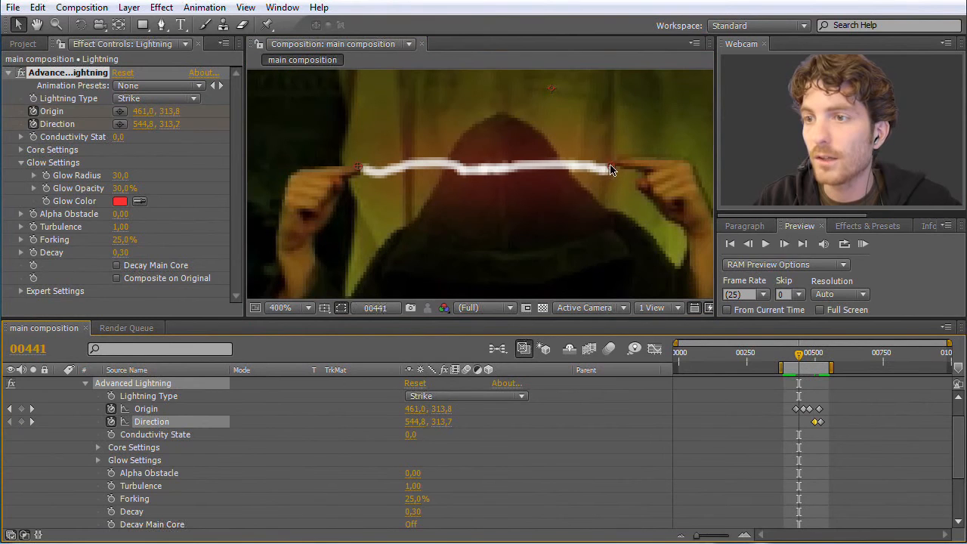
drag(611, 170, 618, 164)
drag(801, 363, 795, 360)
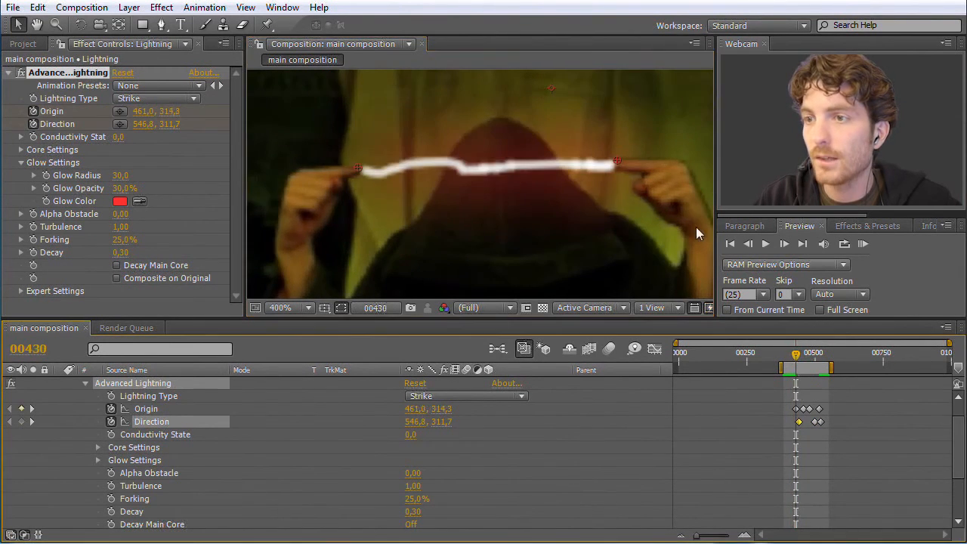
click(612, 166)
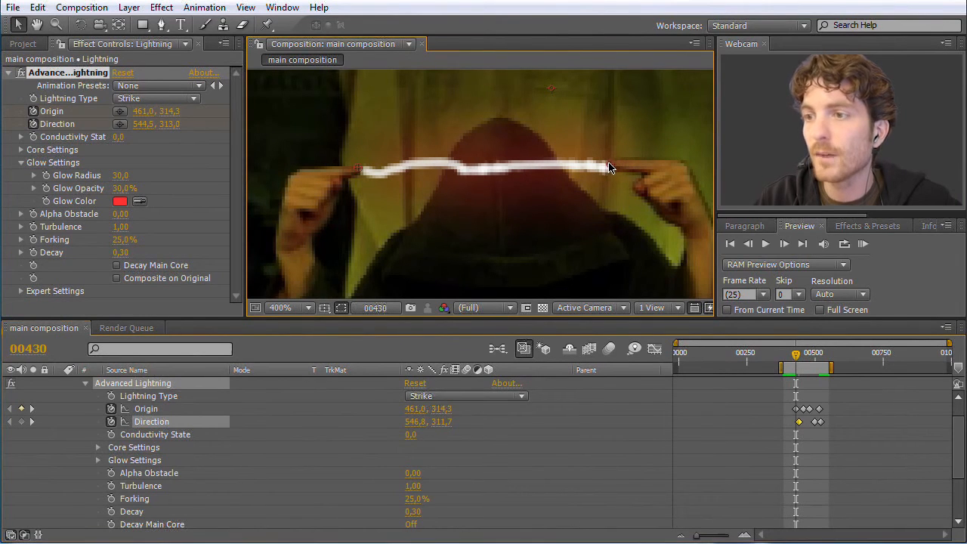
- Run a RAM preview to check how the keyframed lightning follows the fingertips, and stop it
click(863, 244)
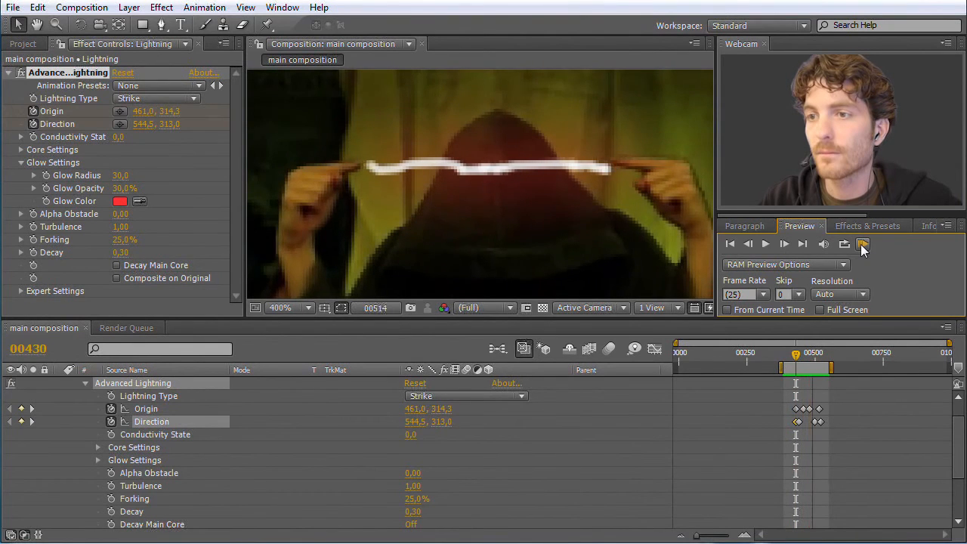
click(863, 246)
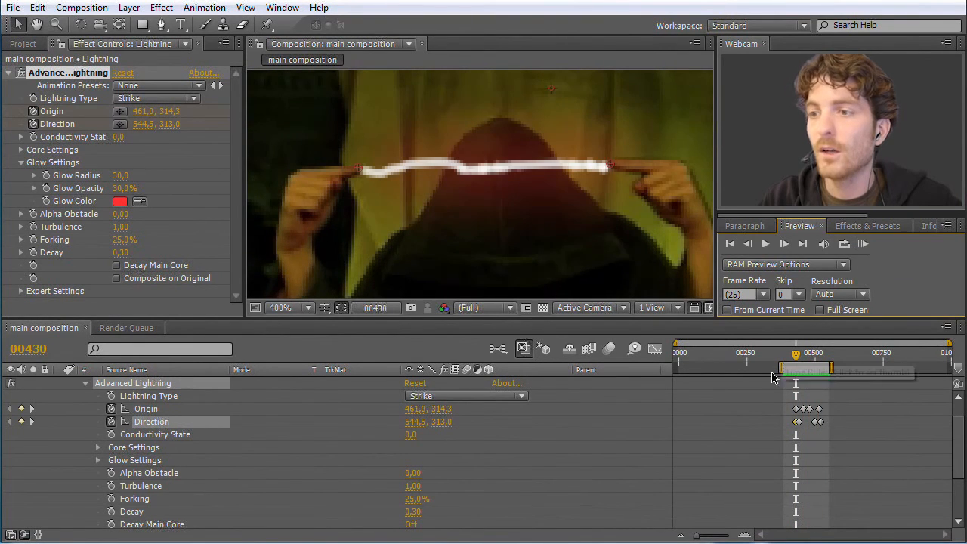
- Set the lightning's Conductivity State to 9.4 while viewing frame 477, and run a RAM preview of the work area
drag(797, 361, 810, 361)
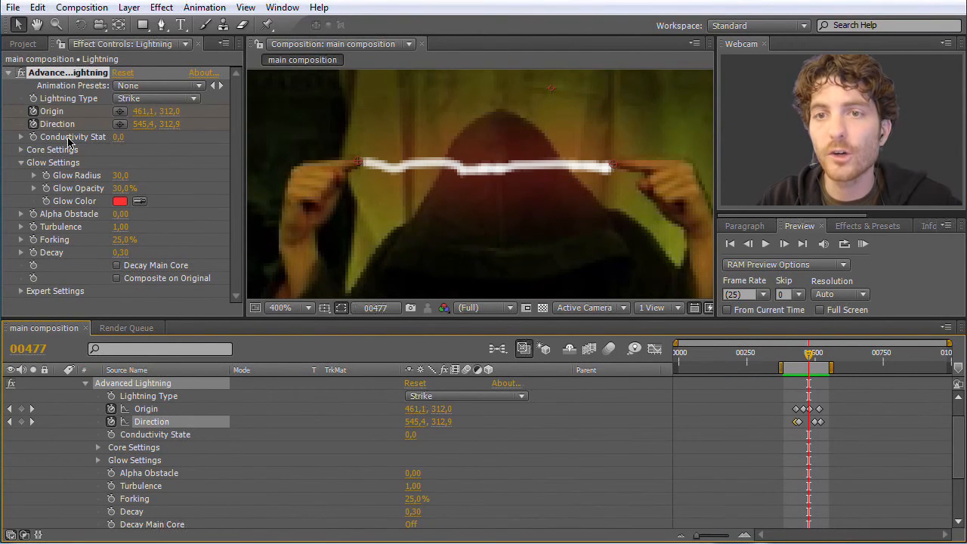
drag(119, 142, 164, 157)
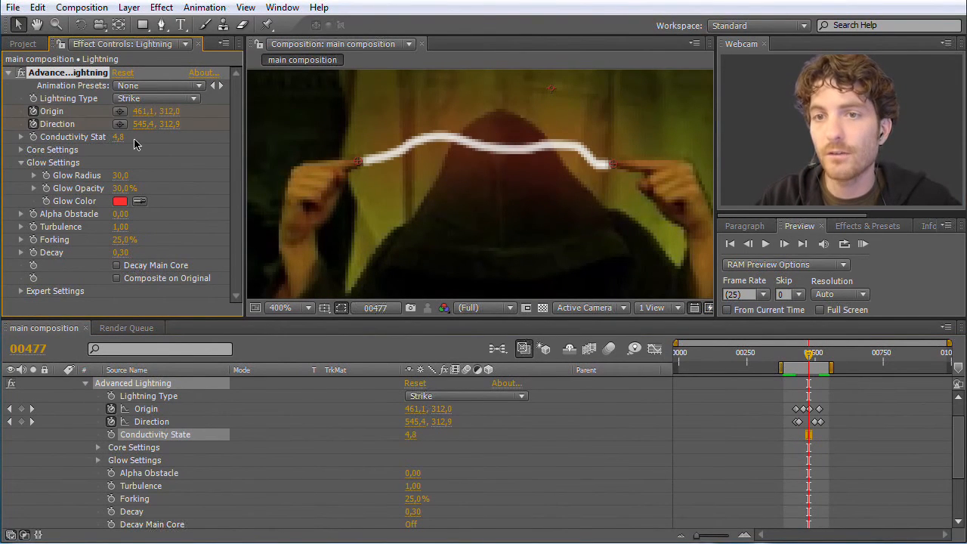
drag(117, 137, 251, 199)
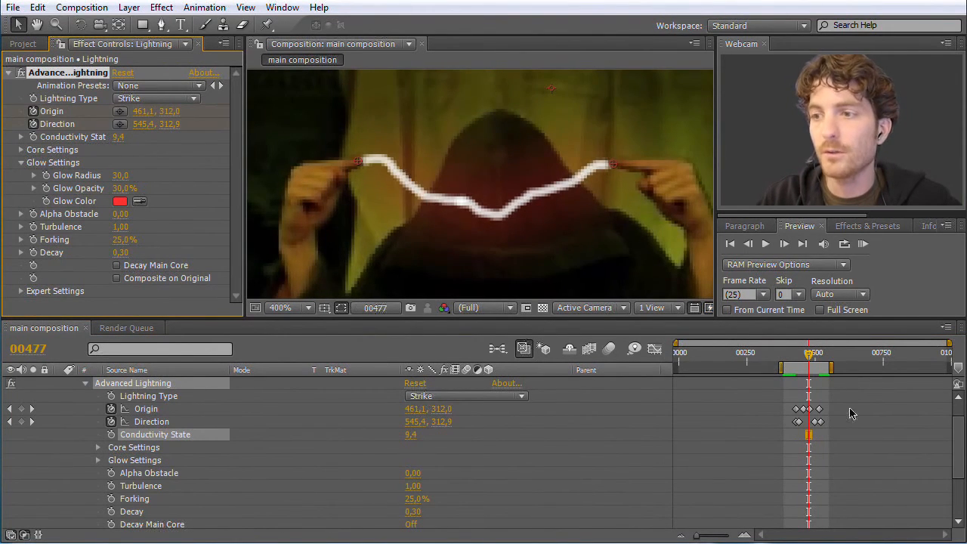
mouse_move(809, 352)
mouse_down()
mouse_move(785, 357)
mouse_move(814, 358)
mouse_up()
click(861, 244)
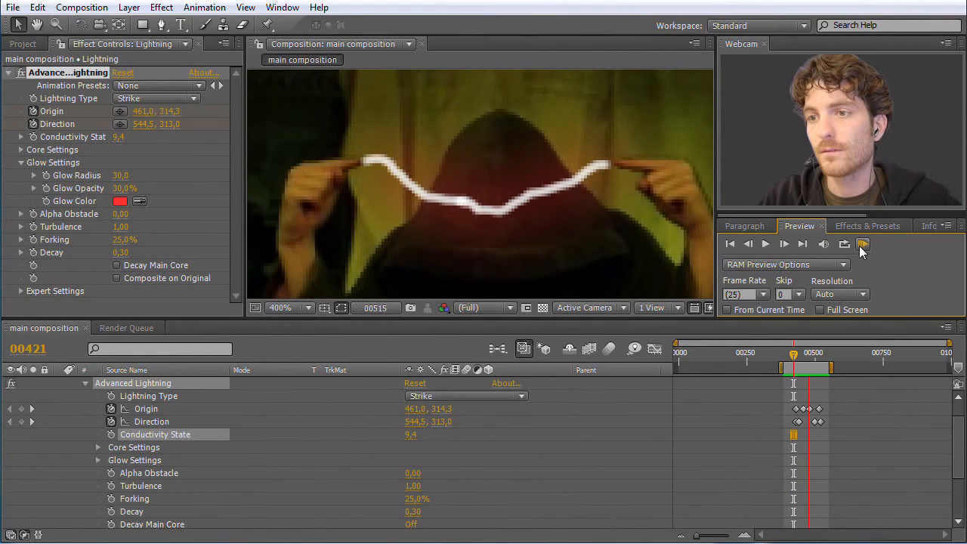
- Stop the preview and try a Conductivity State of 7.1 for the lightning on frame 452
click(860, 247)
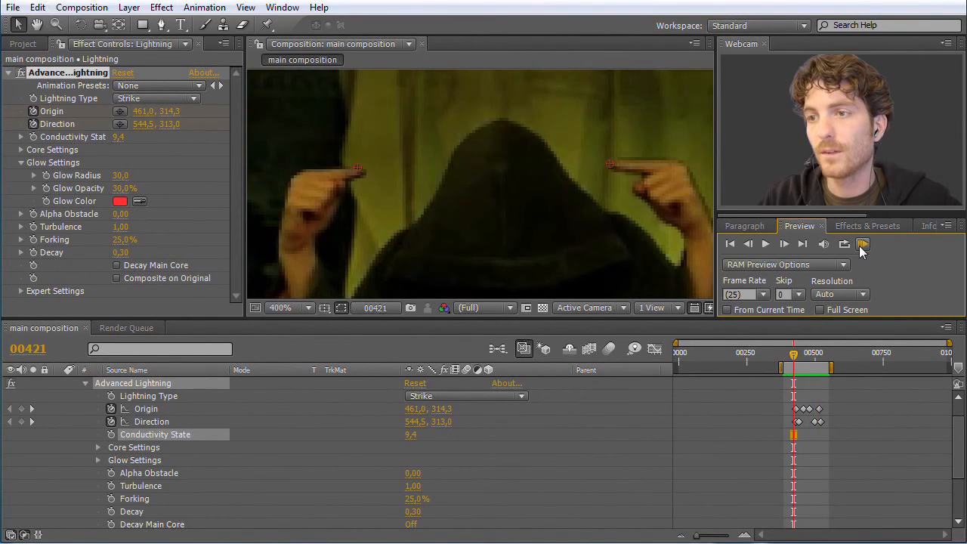
drag(794, 354, 804, 355)
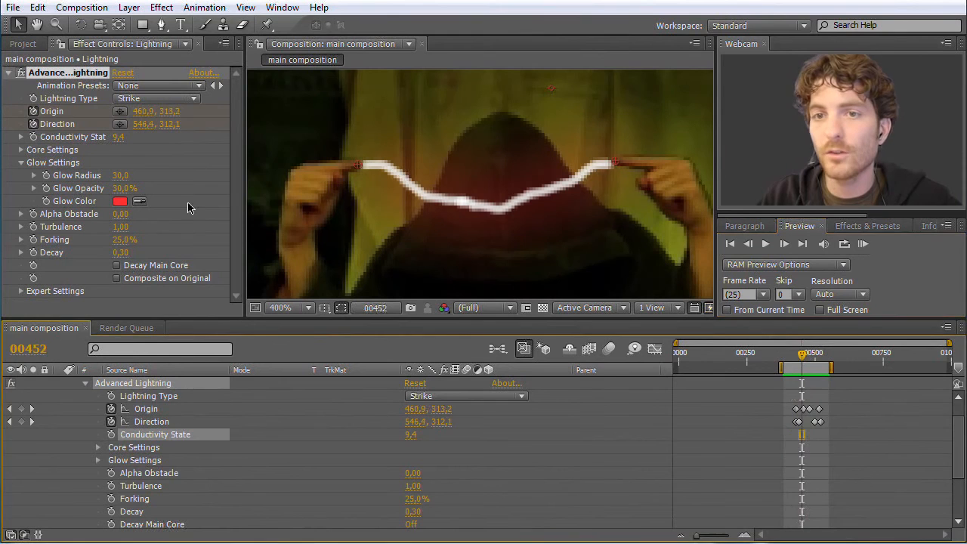
click(118, 139)
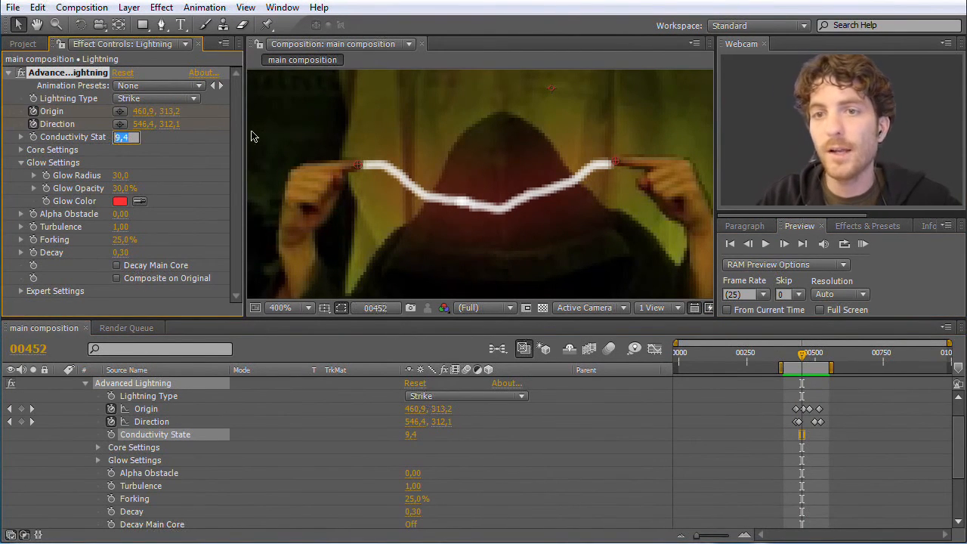
click(184, 147)
drag(117, 142, 94, 140)
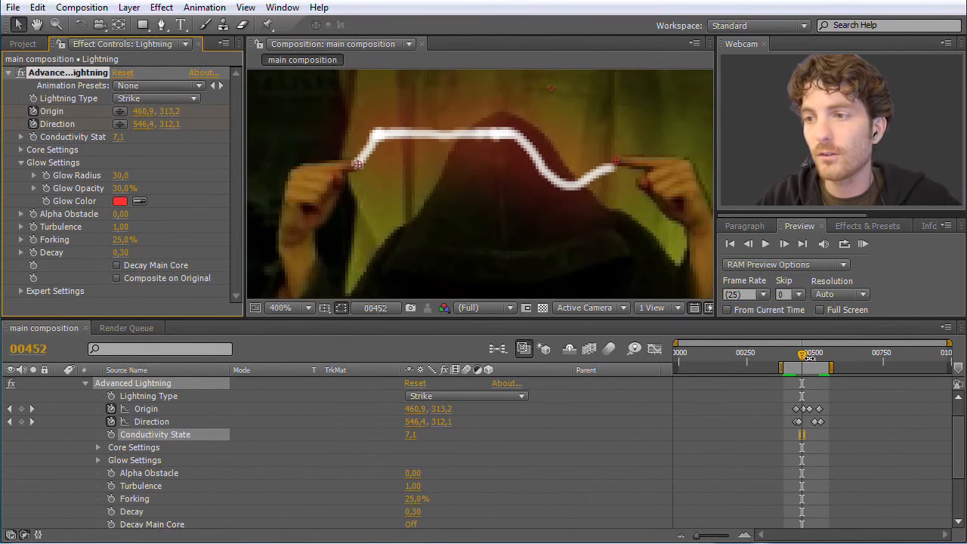
- Set the Conductivity State to 0 on frame 388, before the lightning starts, and enable keyframing for it there
drag(803, 361, 785, 360)
click(118, 139)
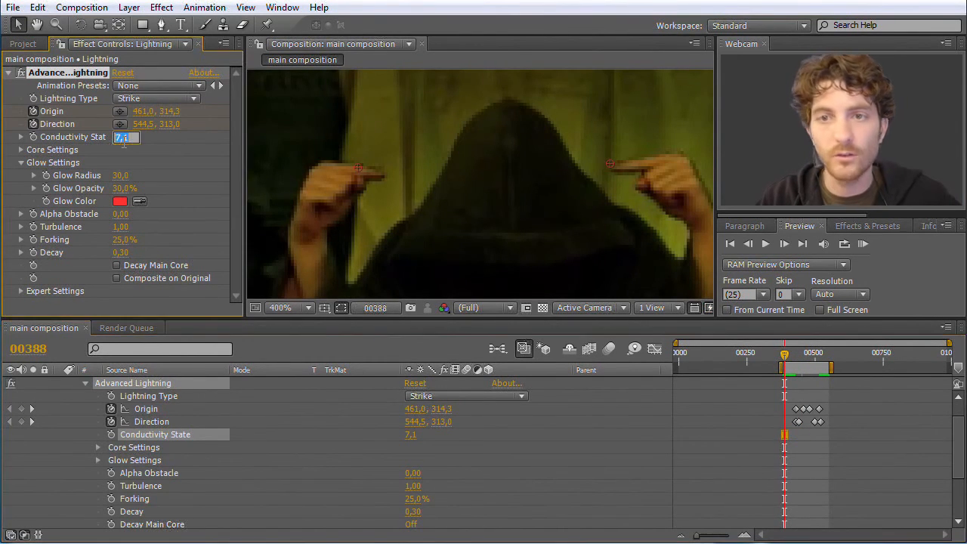
key(Return)
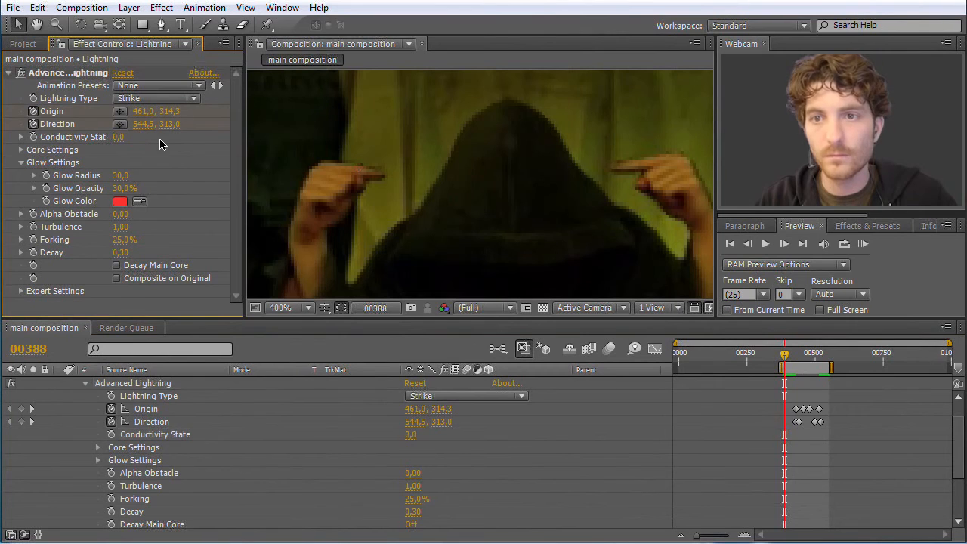
click(111, 435)
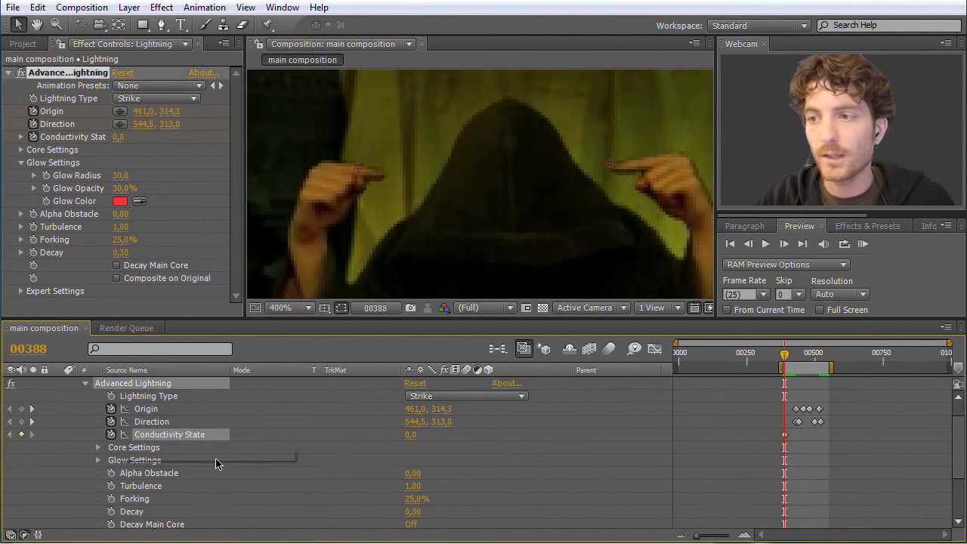
- Keyframe the Conductivity State at 100 on frame 516, near the end of the lightning
mouse_move(784, 359)
mouse_down()
mouse_move(826, 364)
mouse_move(784, 361)
mouse_up()
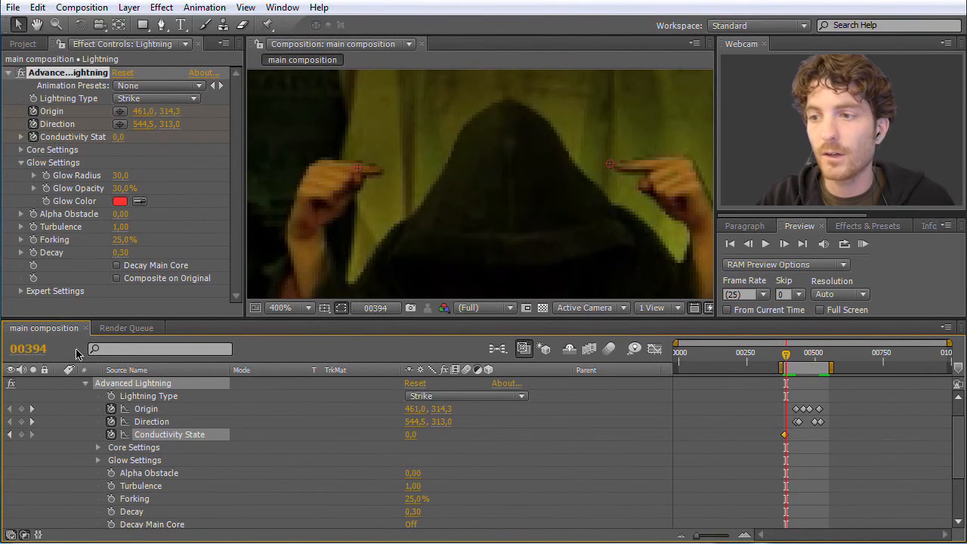
drag(788, 363, 819, 363)
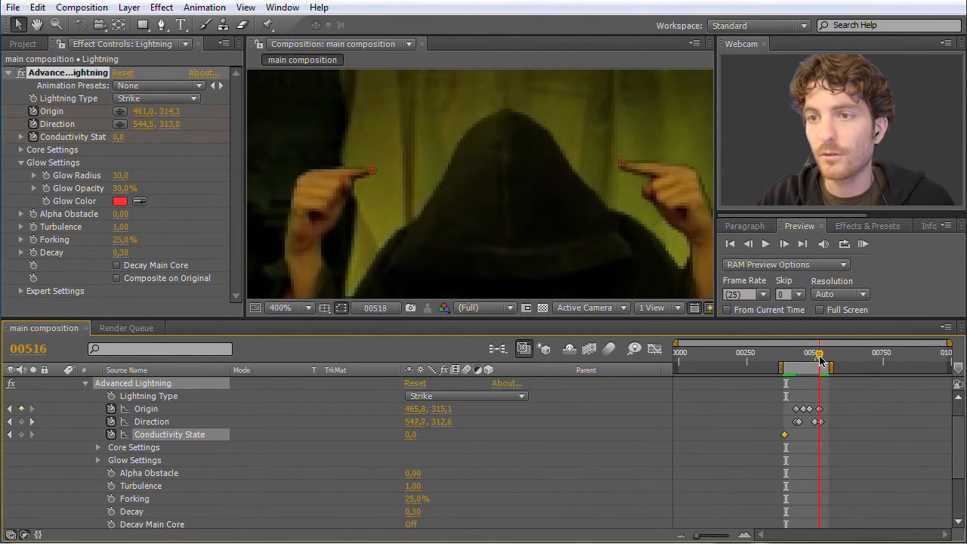
mouse_move(115, 143)
mouse_down()
mouse_move(170, 144)
mouse_move(121, 141)
mouse_up()
click(121, 138)
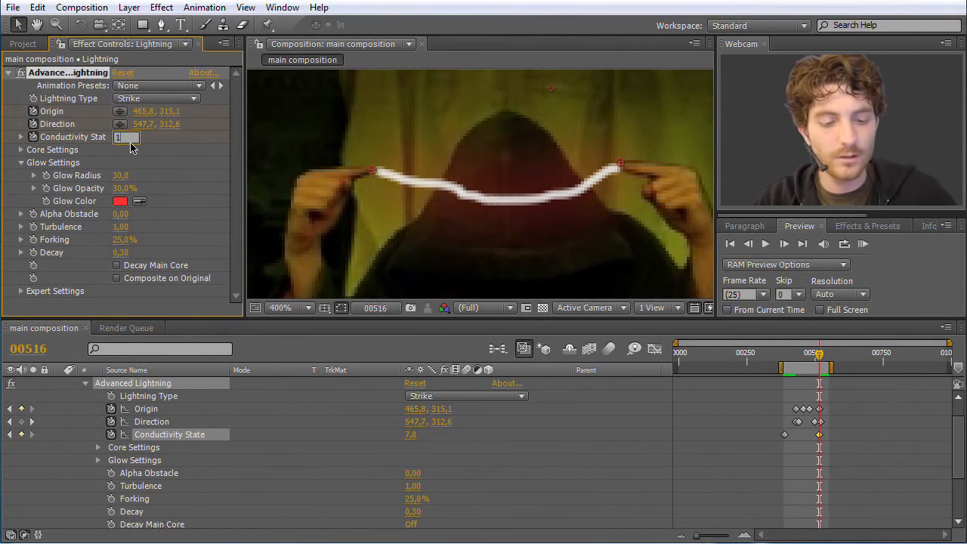
key(Return)
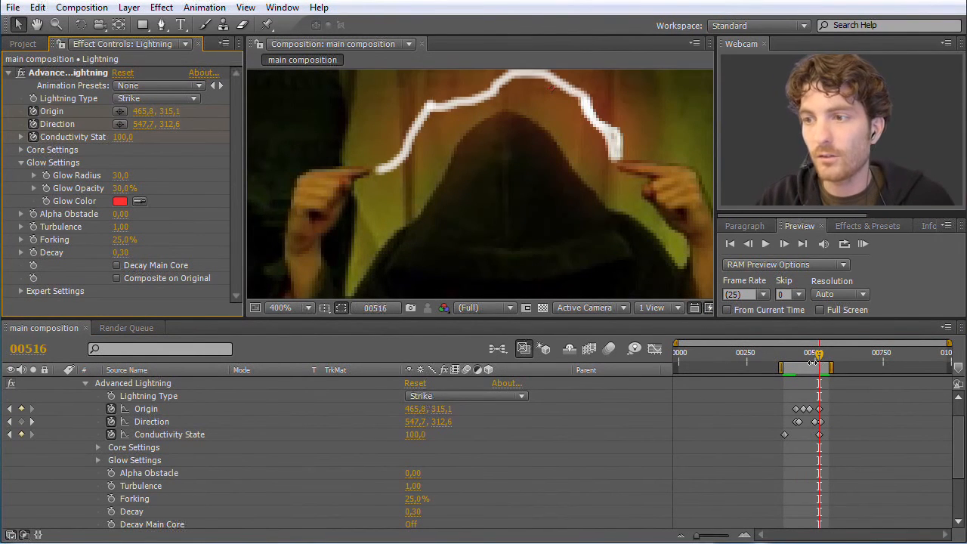
- Scrub through the Conductivity State animation, run a RAM preview of the work area, and stop it
drag(819, 358, 761, 359)
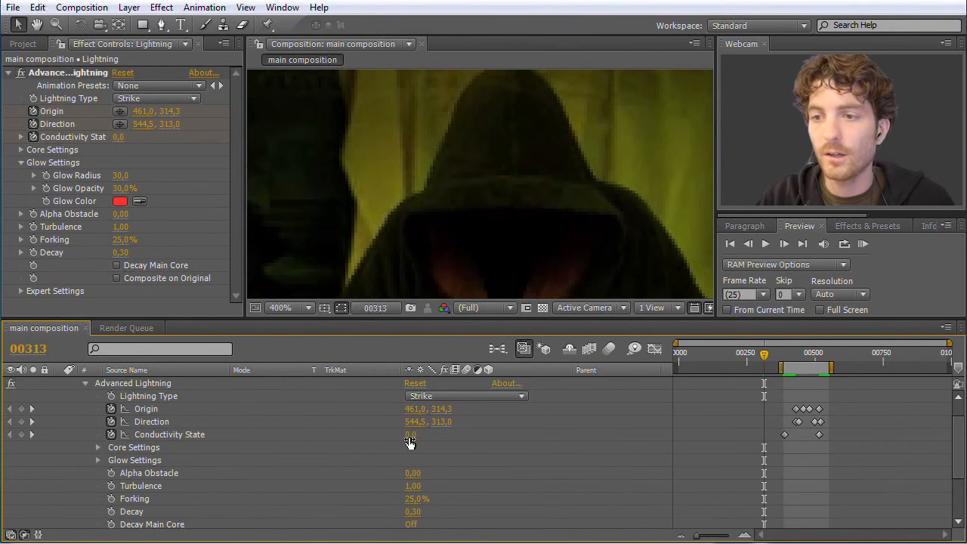
drag(767, 360, 809, 354)
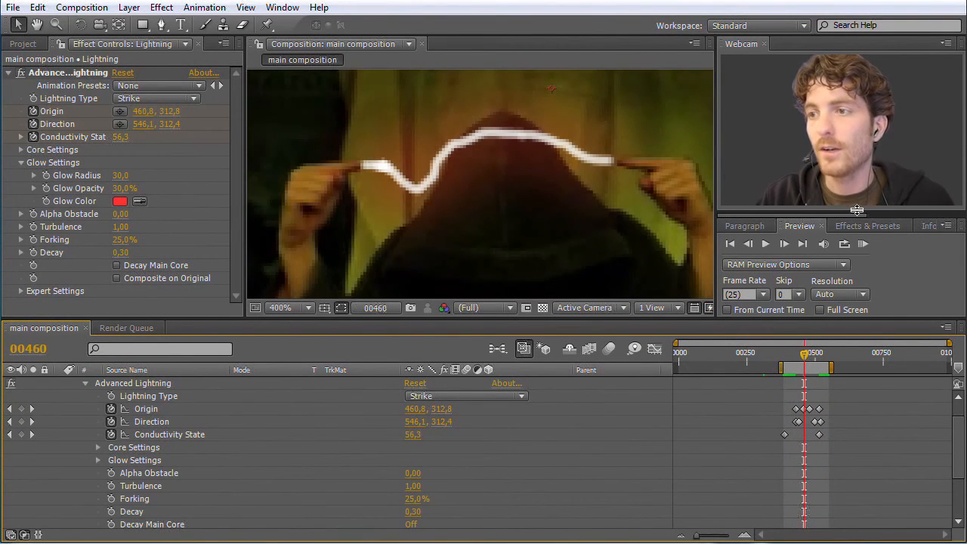
click(863, 244)
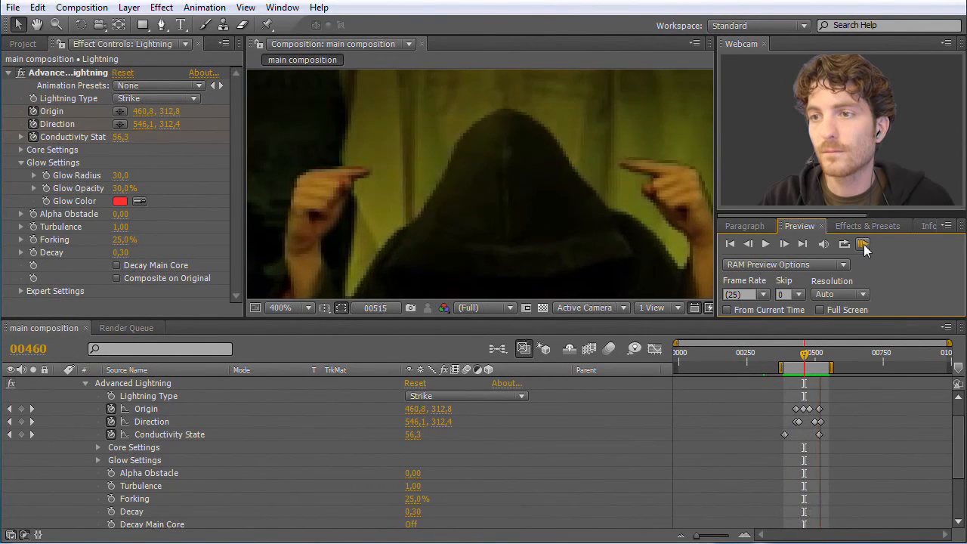
click(483, 238)
- Go to frame 773, where the guru raises one finger, and collapse the Lightning layer's effects
scroll(481, 233, down, 6)
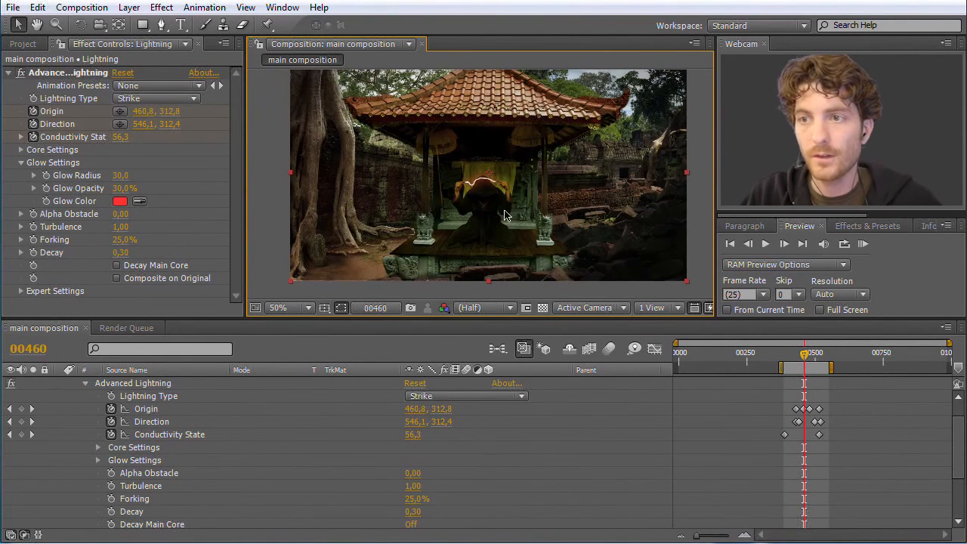
key(space)
drag(471, 180, 470, 192)
drag(803, 355, 889, 355)
scroll(483, 213, up, 2)
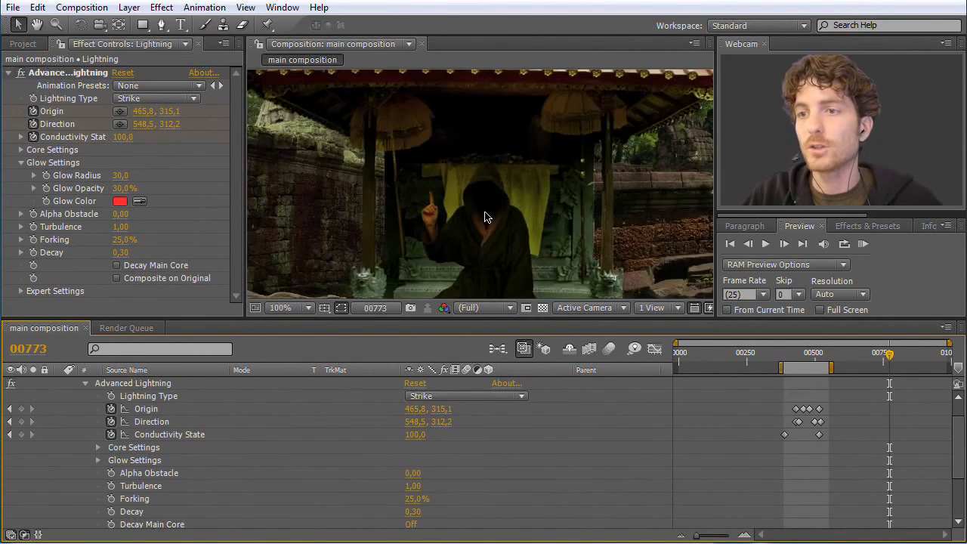
drag(484, 236, 483, 216)
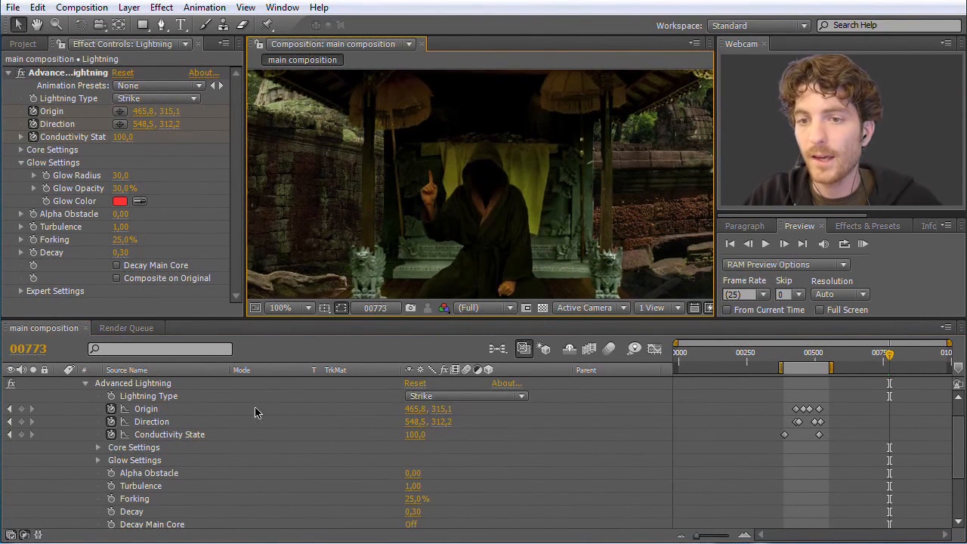
scroll(254, 412, up, 2)
click(73, 395)
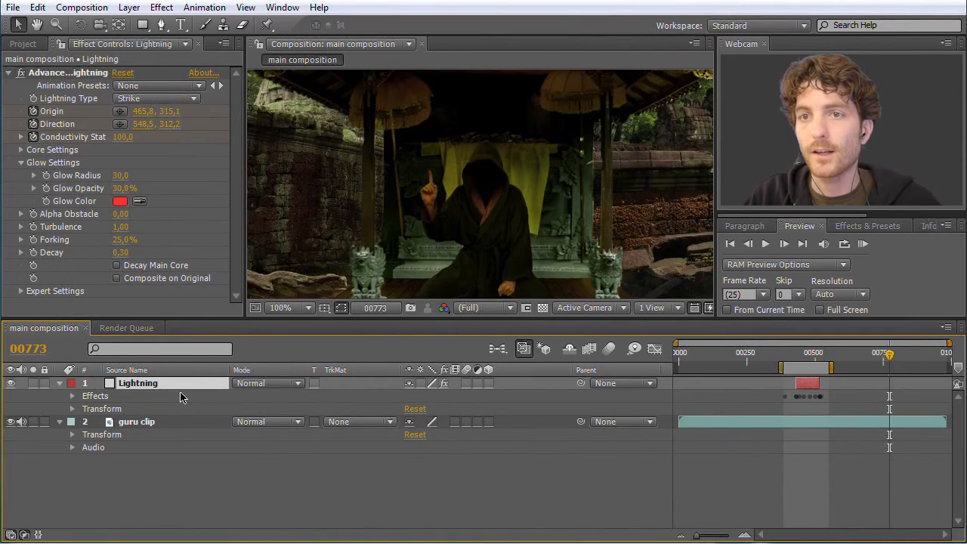
click(128, 8)
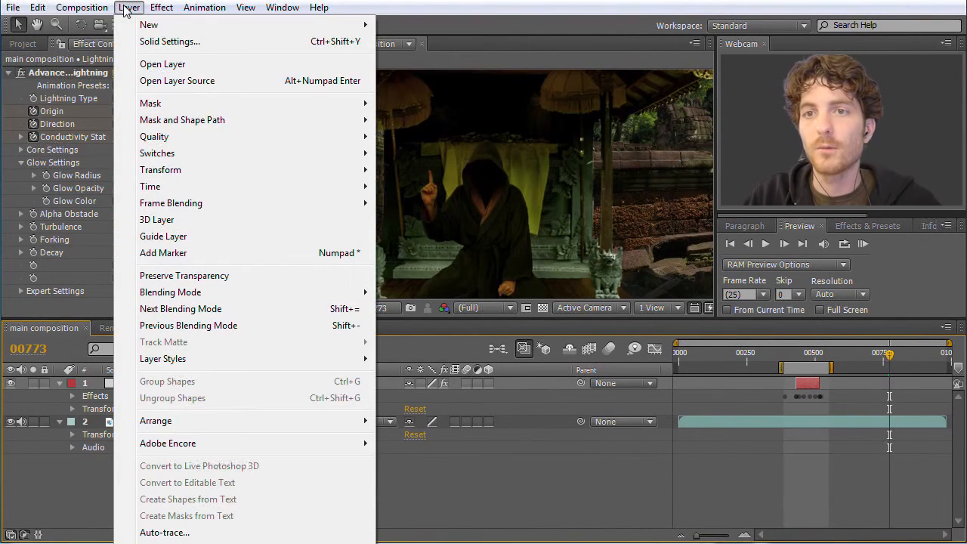
mouse_move(148, 28)
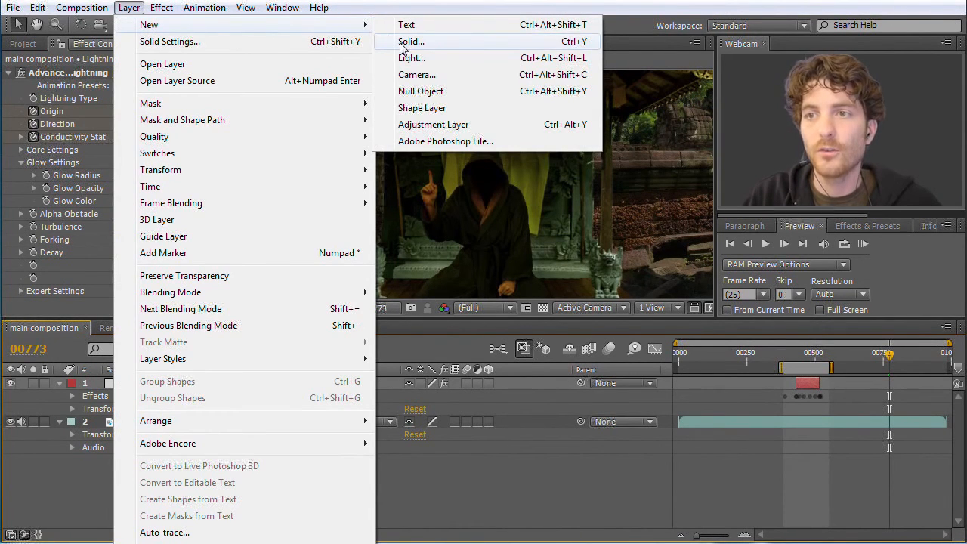
click(420, 6)
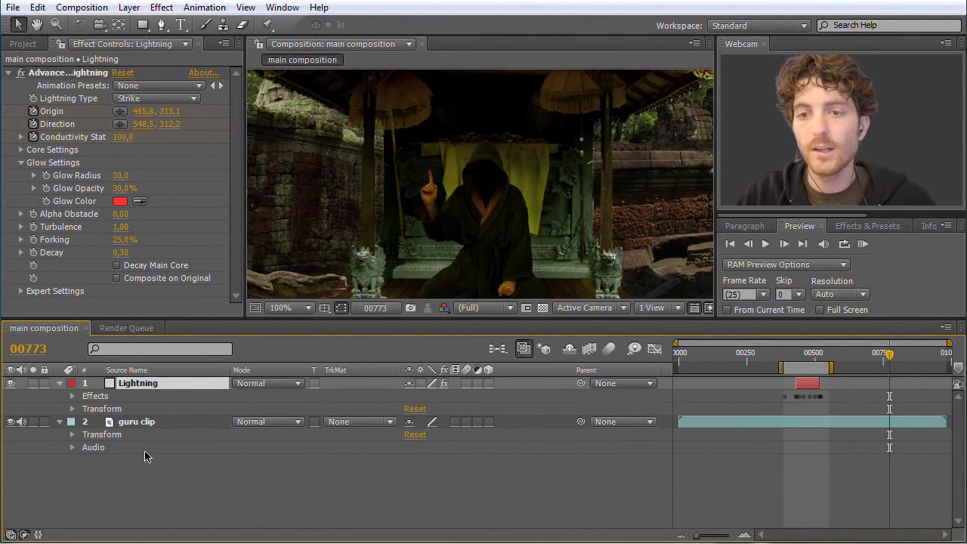
click(152, 473)
- Duplicate the Lightning layer and move the copy in time to start at frame 768
click(139, 388)
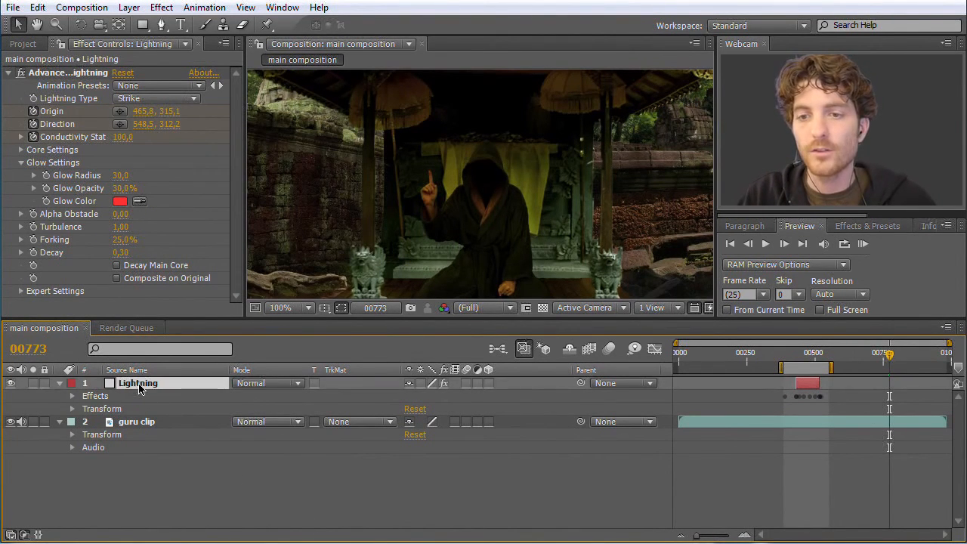
click(38, 7)
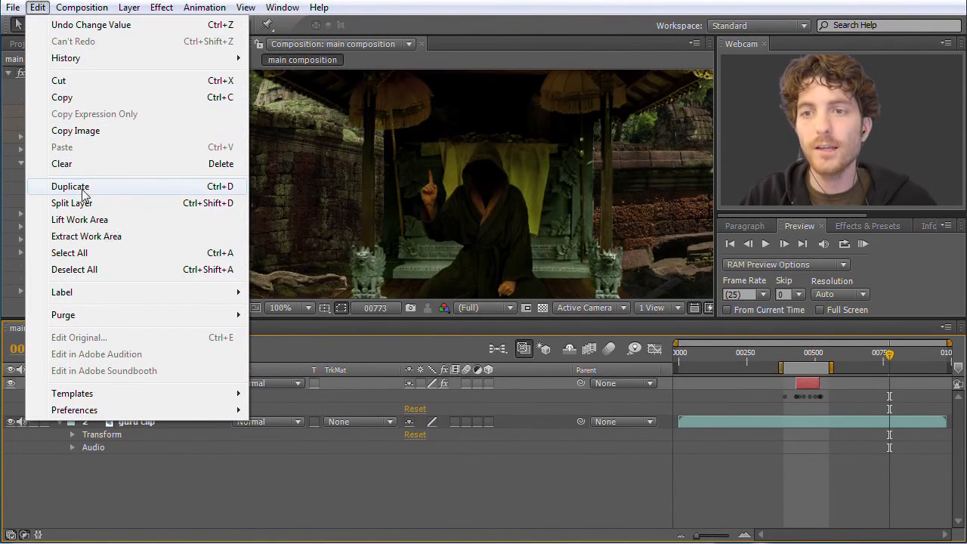
click(224, 191)
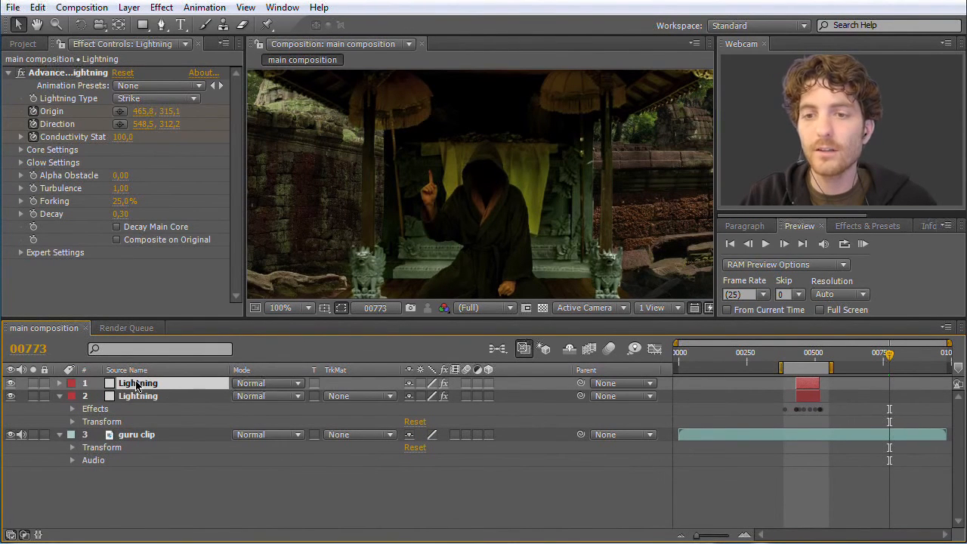
drag(806, 387, 888, 361)
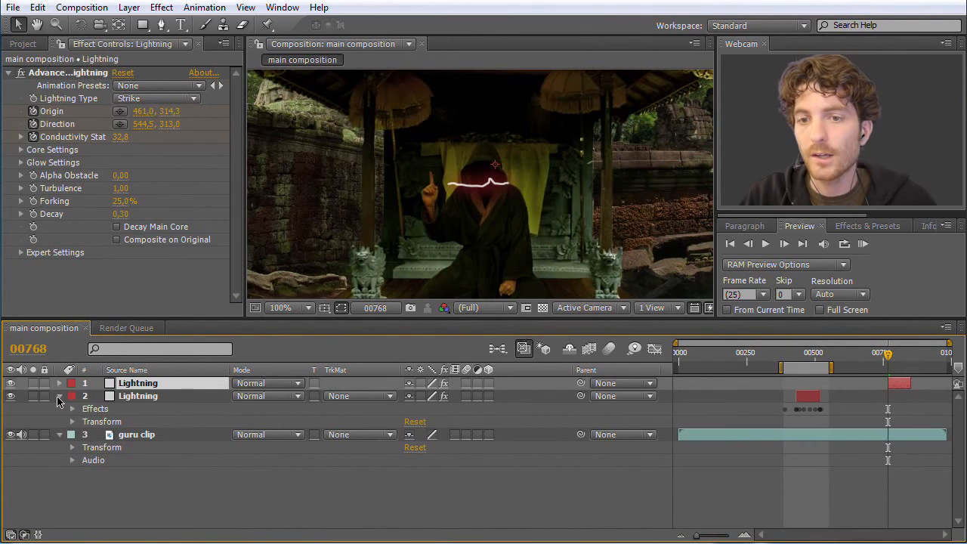
- Expand the duplicated Lightning layer down to its Advanced Lightning properties and select that effect
click(61, 384)
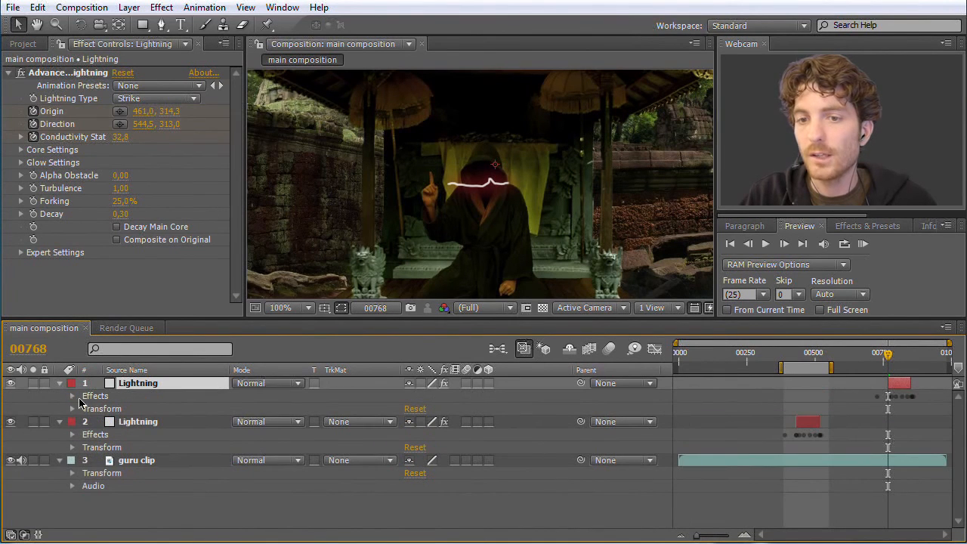
click(72, 395)
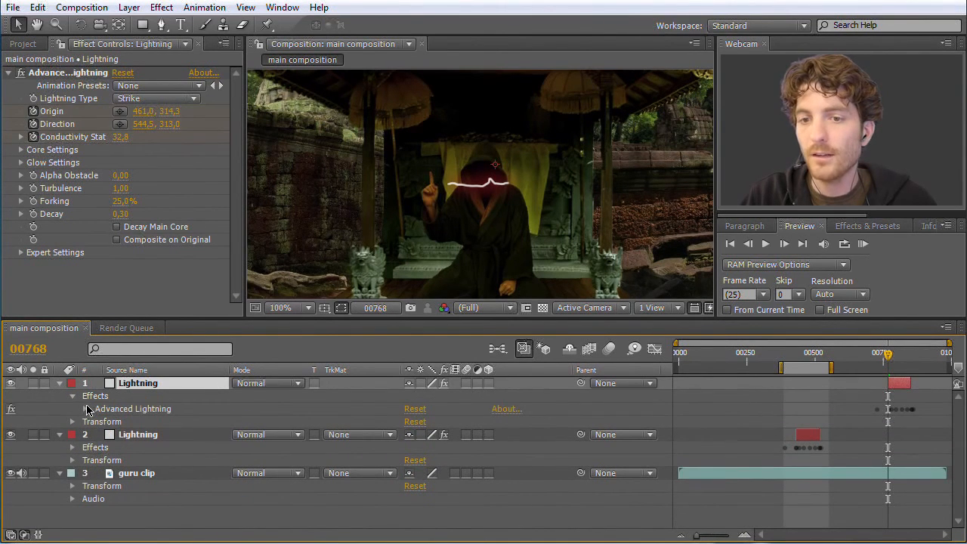
click(96, 451)
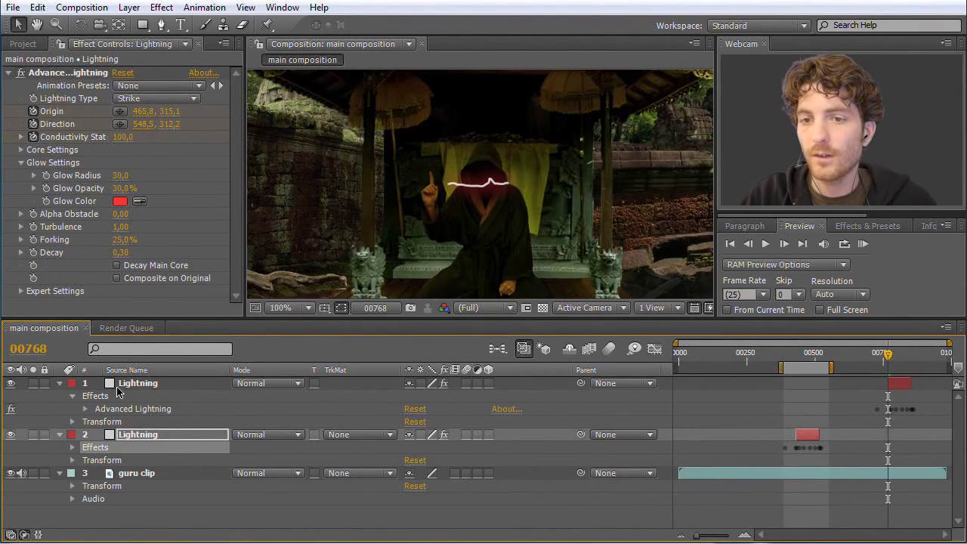
click(105, 396)
click(85, 409)
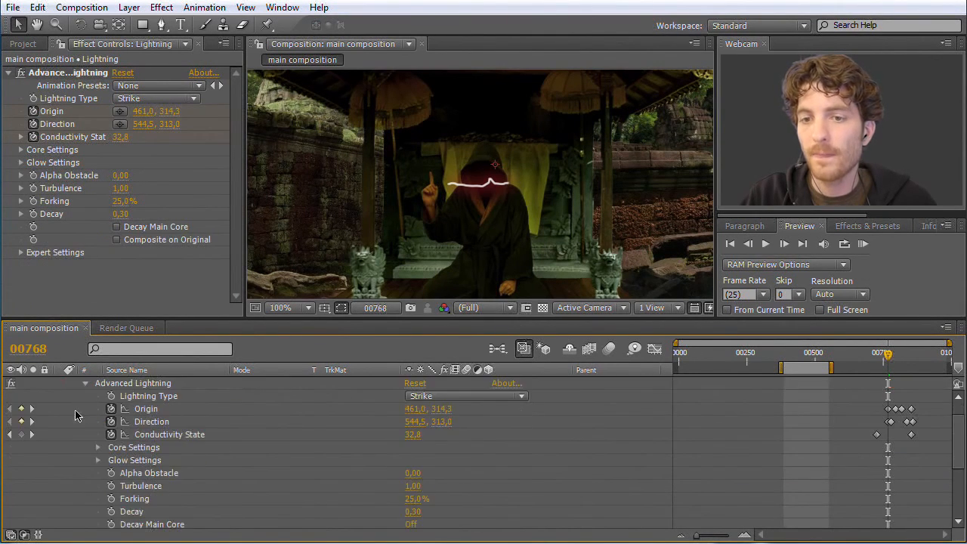
click(137, 386)
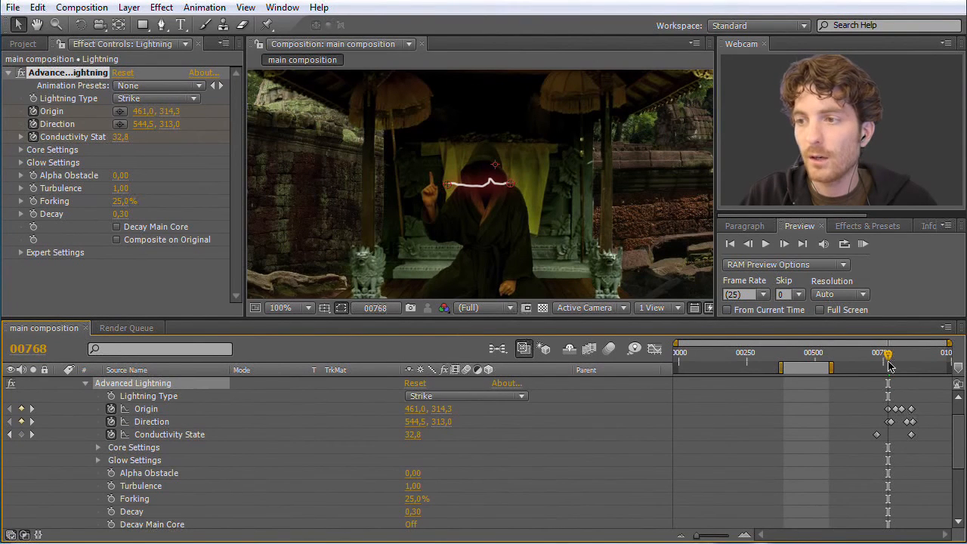
- Clear the Origin and Direction animation of the duplicated lightning and set one fresh keyframe for each at frame 768
drag(888, 358, 886, 357)
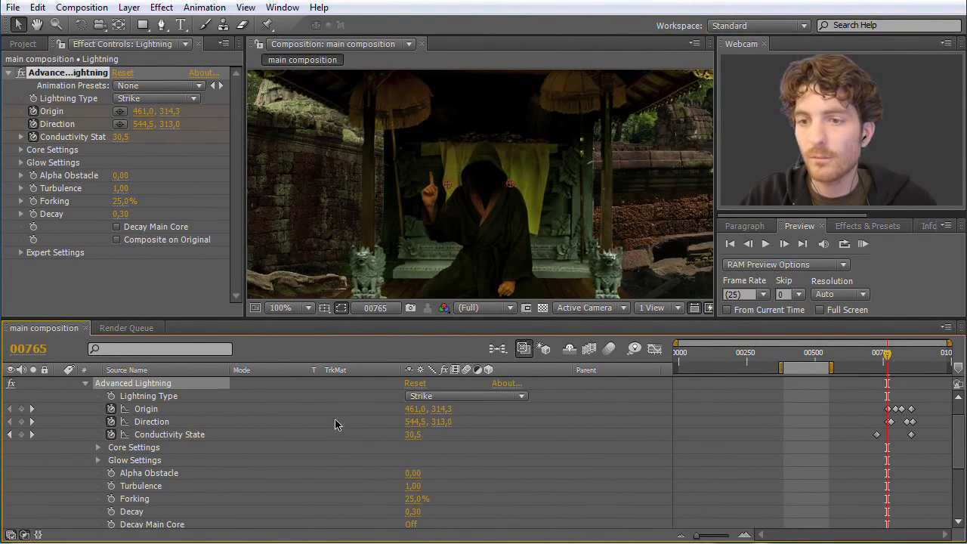
click(155, 435)
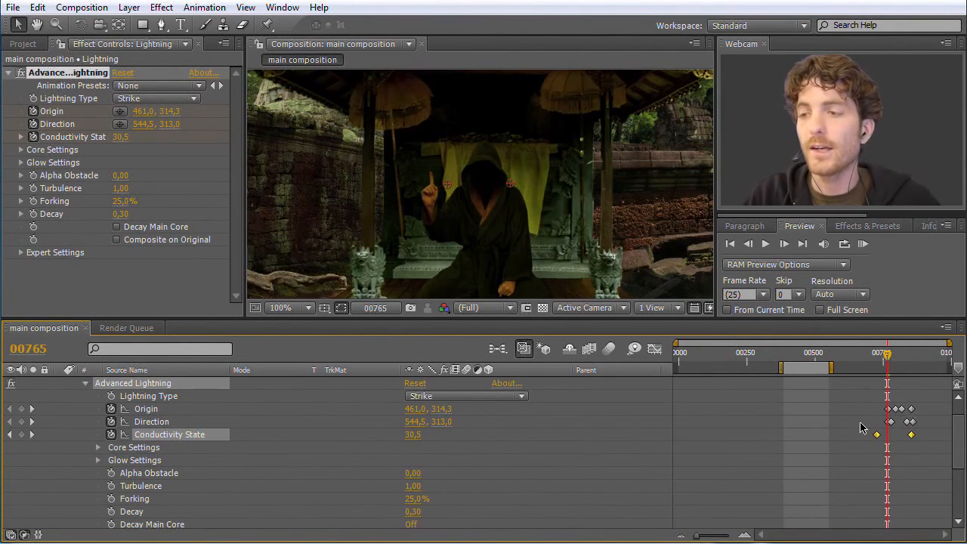
drag(888, 355, 889, 355)
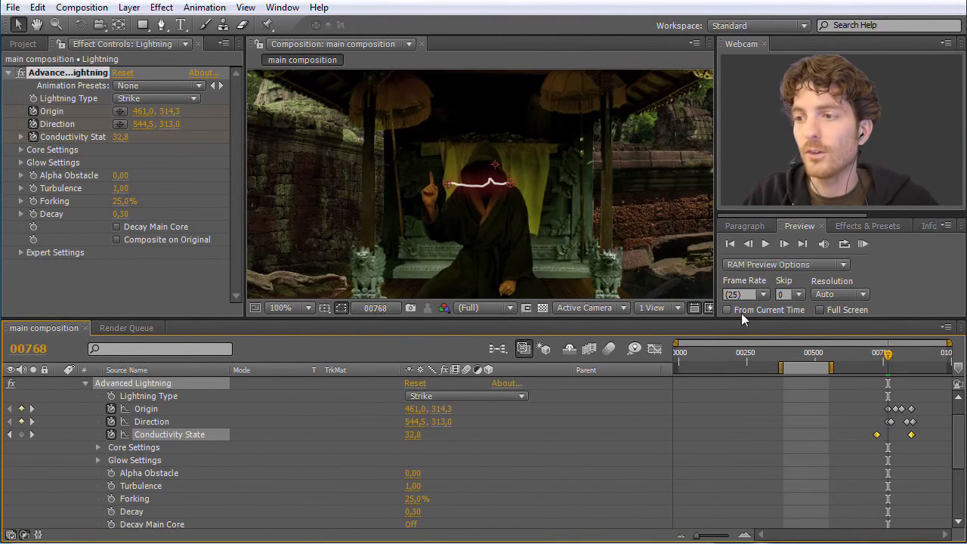
drag(695, 535, 716, 536)
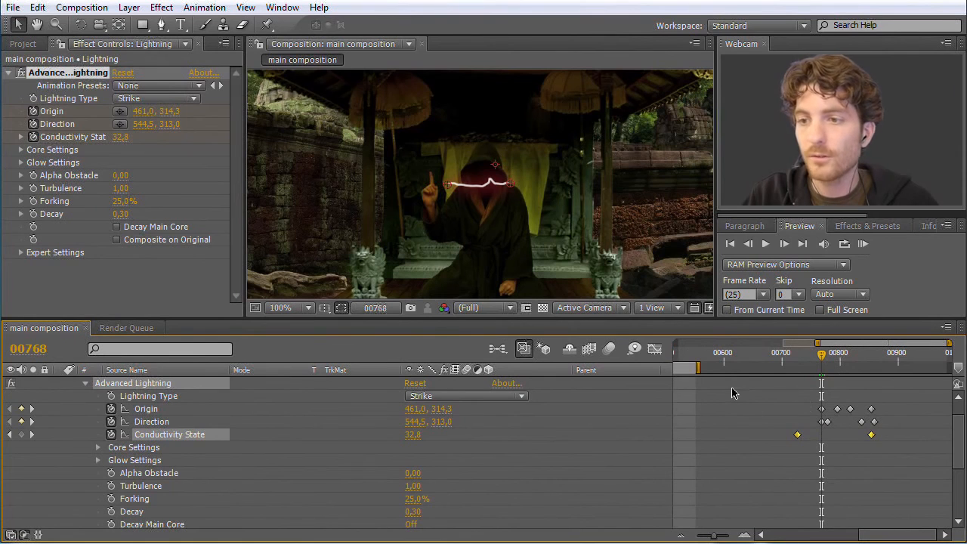
click(111, 409)
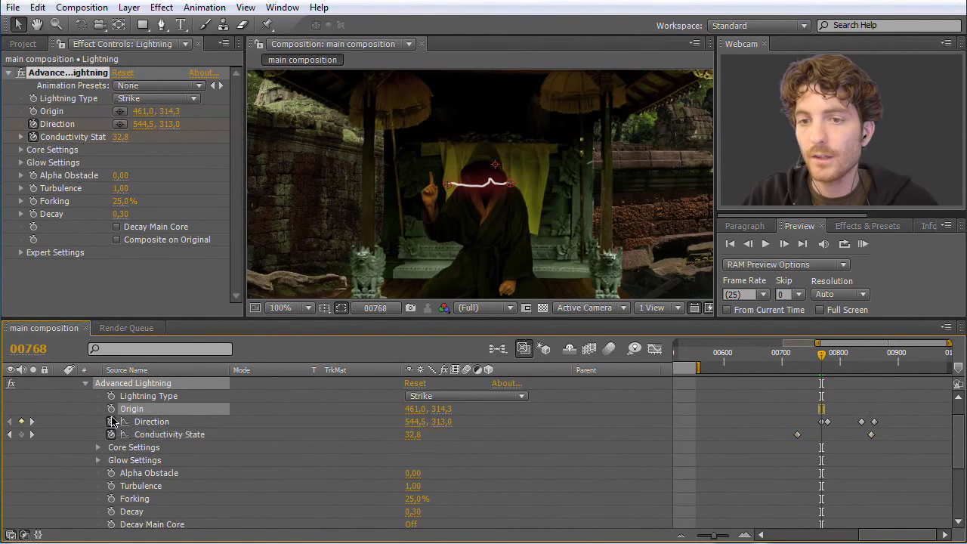
click(111, 421)
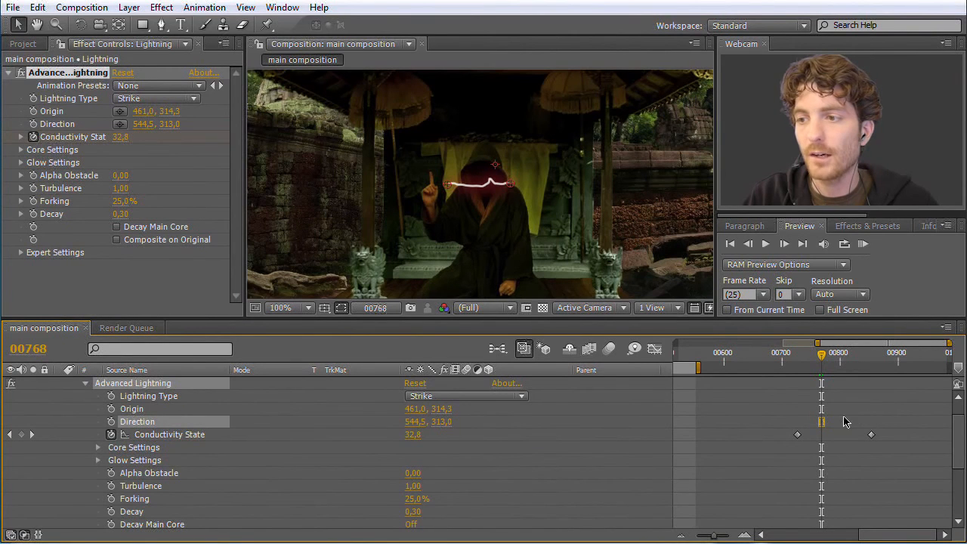
click(112, 408)
click(112, 421)
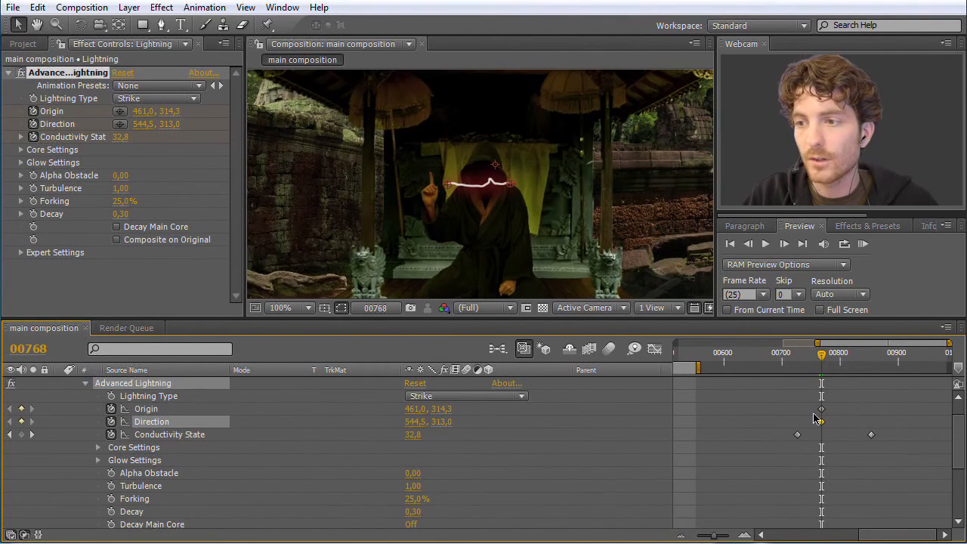
- Move the lightning's Origin onto the raised fingertip at about 442,0, 298,3 and its Direction point into the hood at about 507,5, 296,0
drag(448, 189, 434, 177)
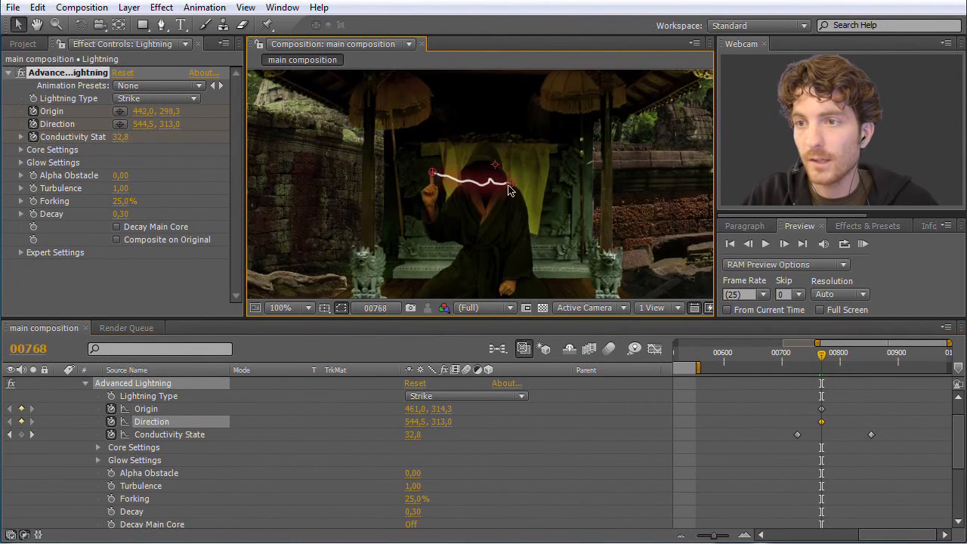
drag(506, 186, 485, 175)
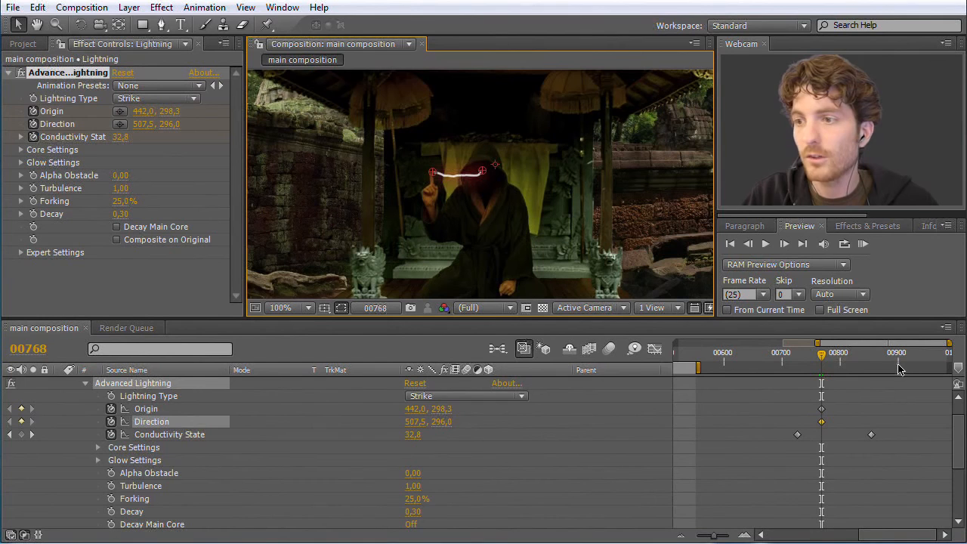
- Keyframe the lightning's Origin at the raised fingertip at frame 783, at about 442,0, 296,3
drag(960, 443, 961, 411)
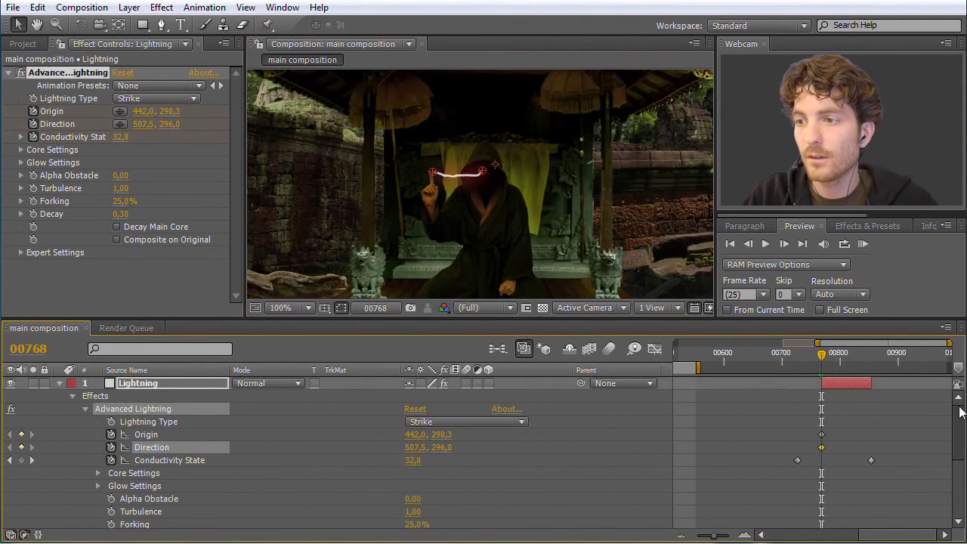
drag(714, 536, 721, 537)
drag(812, 356, 830, 358)
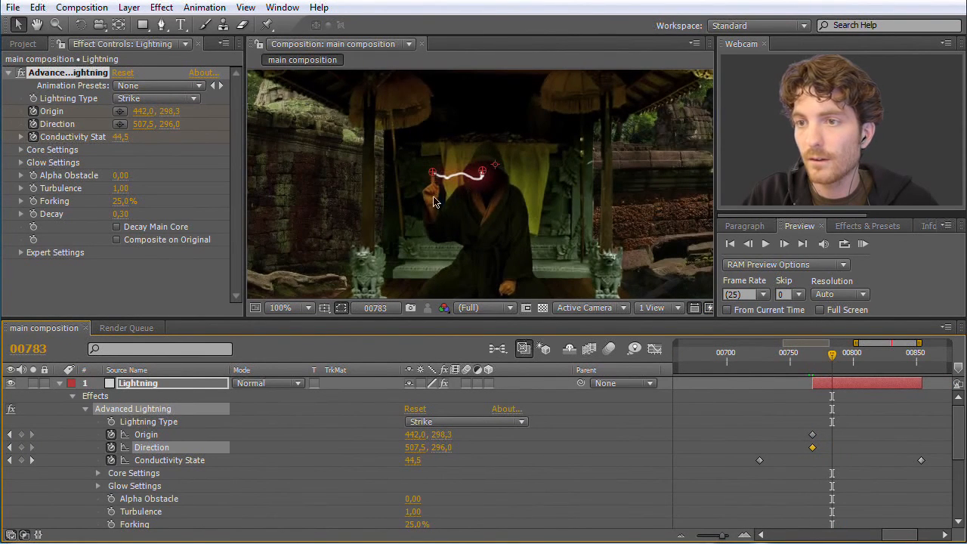
key(period)
key(period)
drag(287, 142, 291, 134)
- Keyframe the Origin on the lowering fingertip at frame 793, at about 442,0, 306,1, and trim the Lightning layer's end to that frame
drag(833, 356, 845, 358)
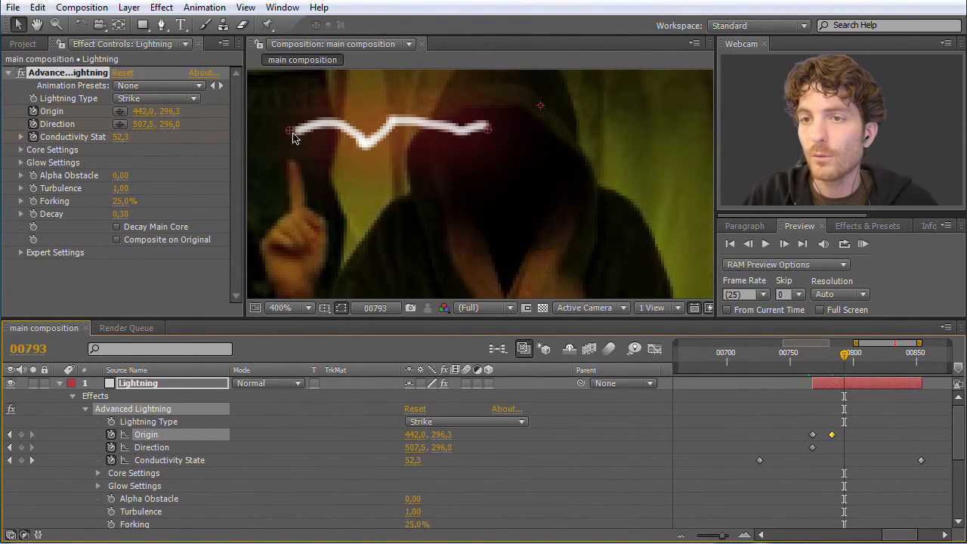
click(840, 357)
drag(840, 358, 843, 357)
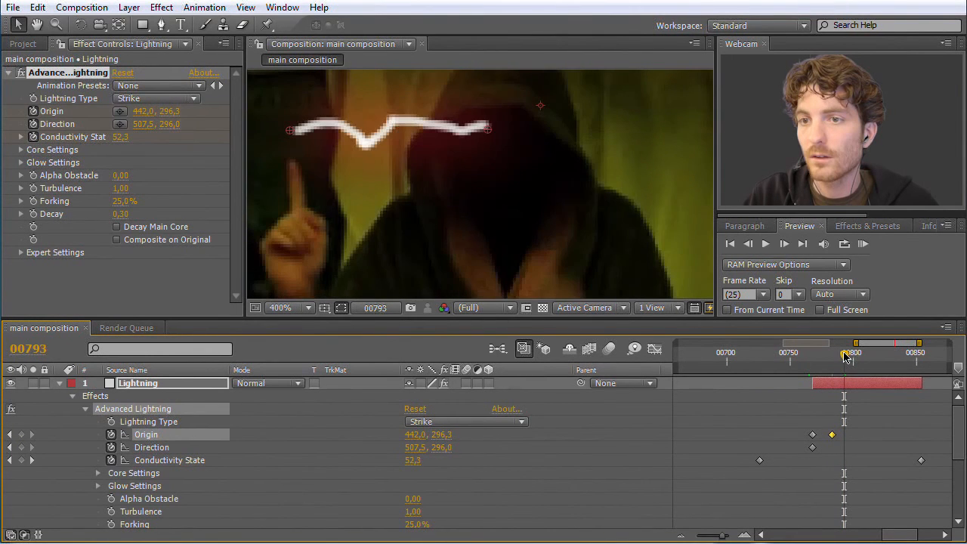
drag(289, 132, 292, 162)
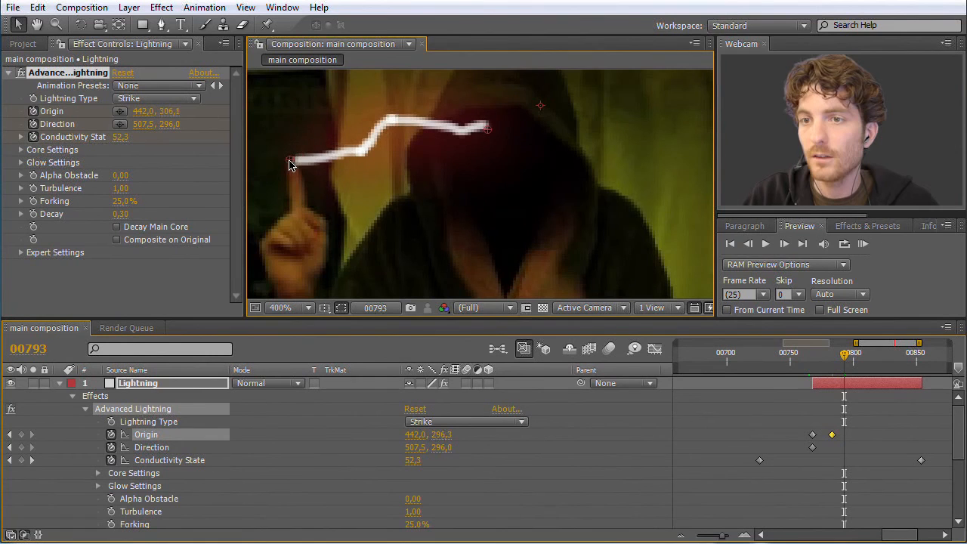
drag(893, 382, 823, 363)
click(874, 412)
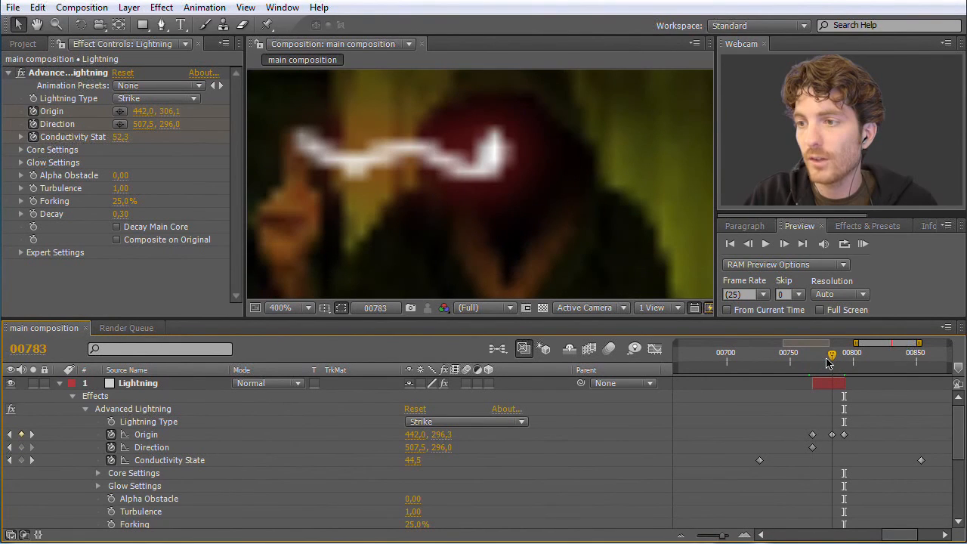
- Correct the Origin keyframe at frame 783 so it sits on the fingertip at about 441,8, 298,1
drag(829, 363, 830, 364)
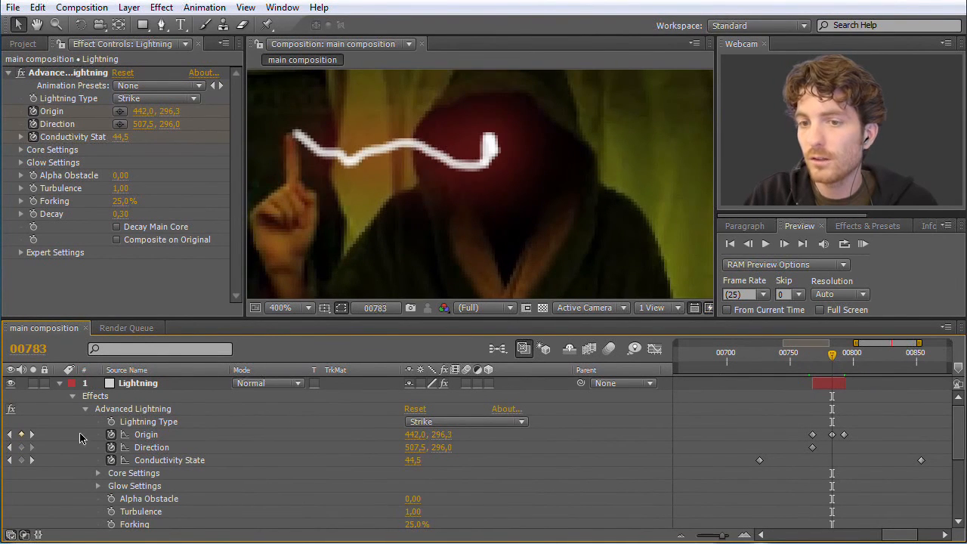
click(153, 435)
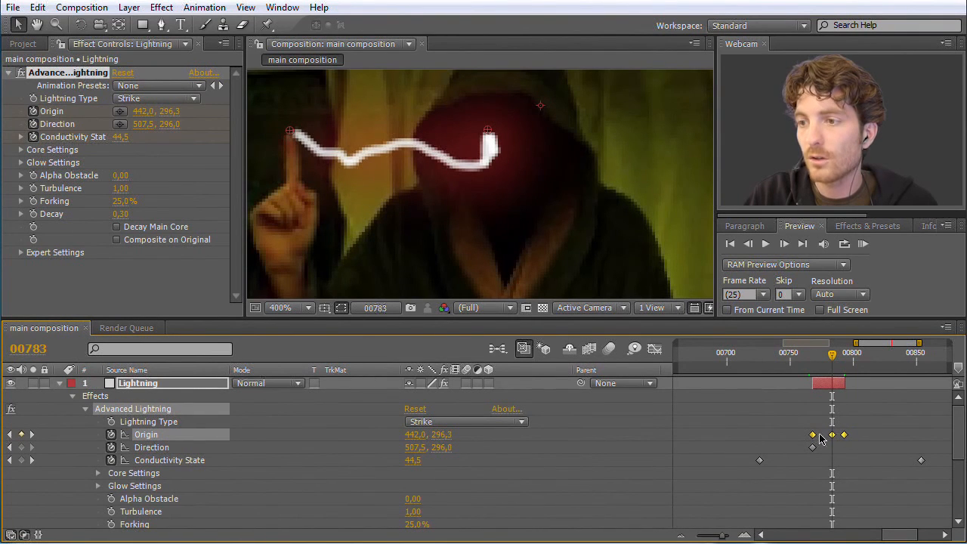
click(845, 440)
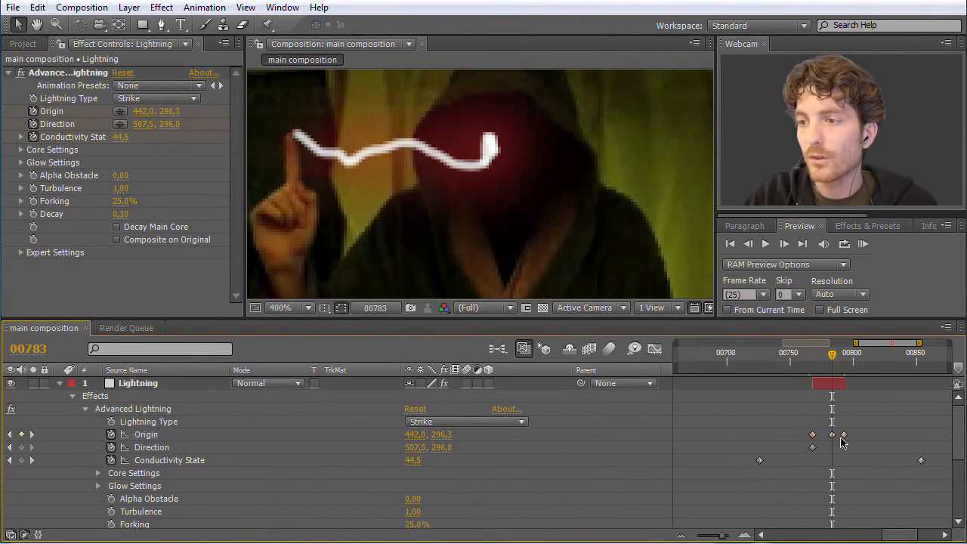
click(833, 435)
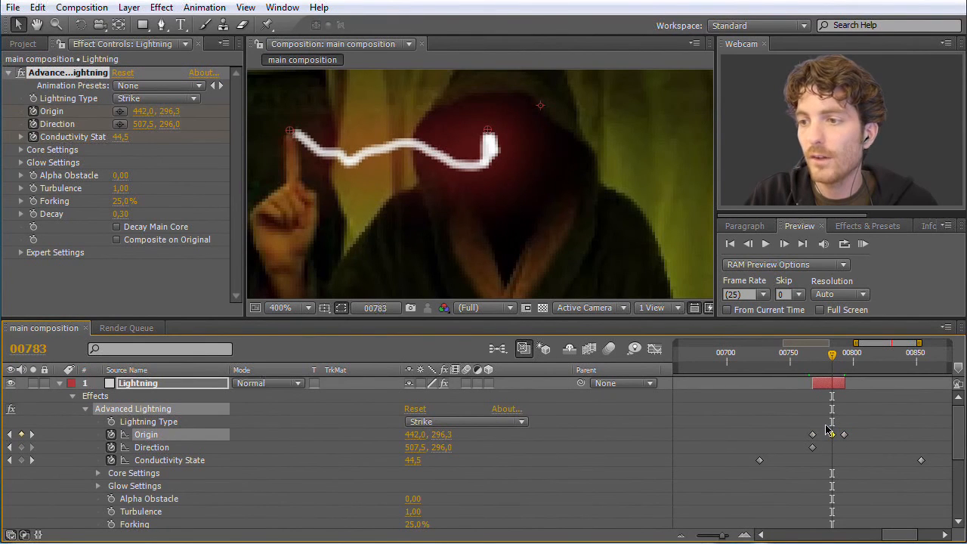
drag(290, 134, 289, 138)
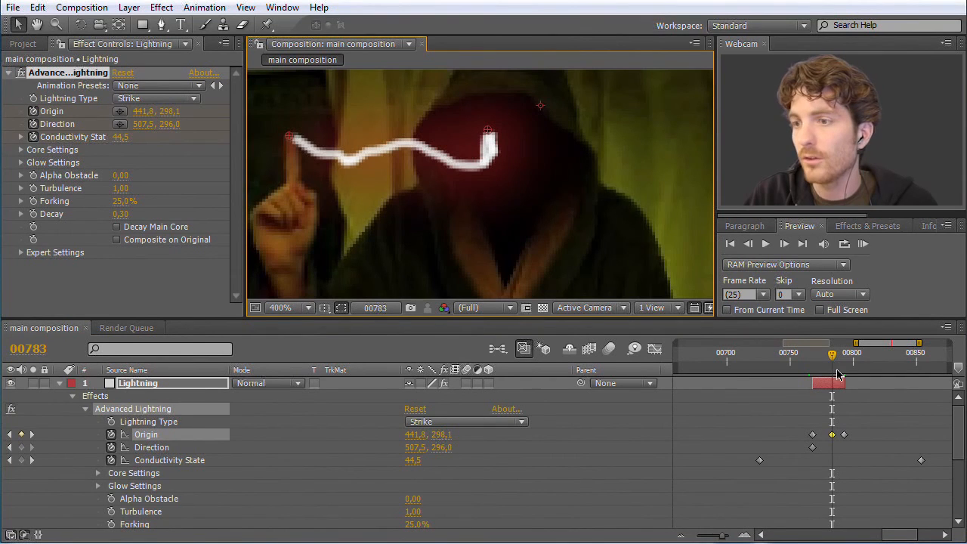
- Add Origin keyframes following the fingertip at frame 777 (about 438,5, 297,8) and frame 771 (about 440,9, 296,9)
drag(832, 354, 823, 356)
drag(287, 136, 281, 138)
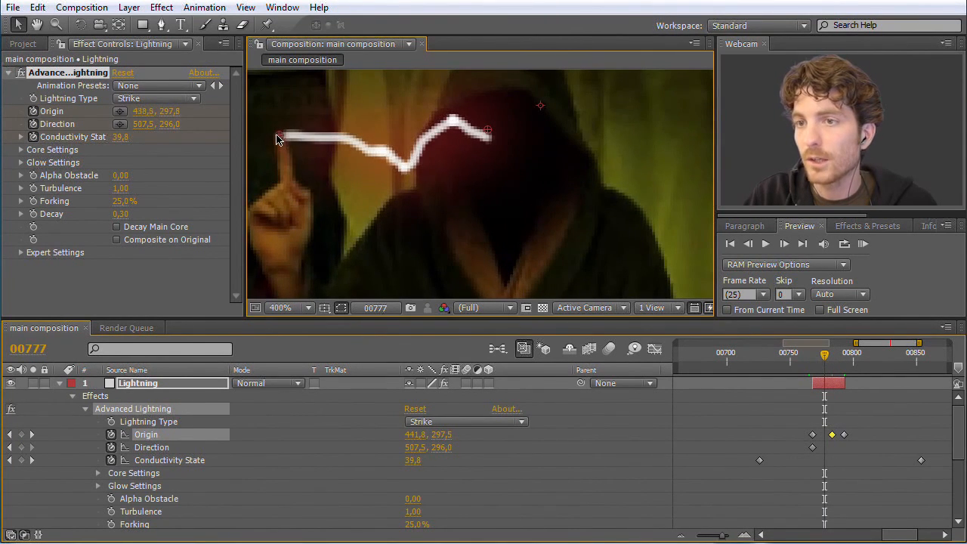
drag(824, 355, 814, 358)
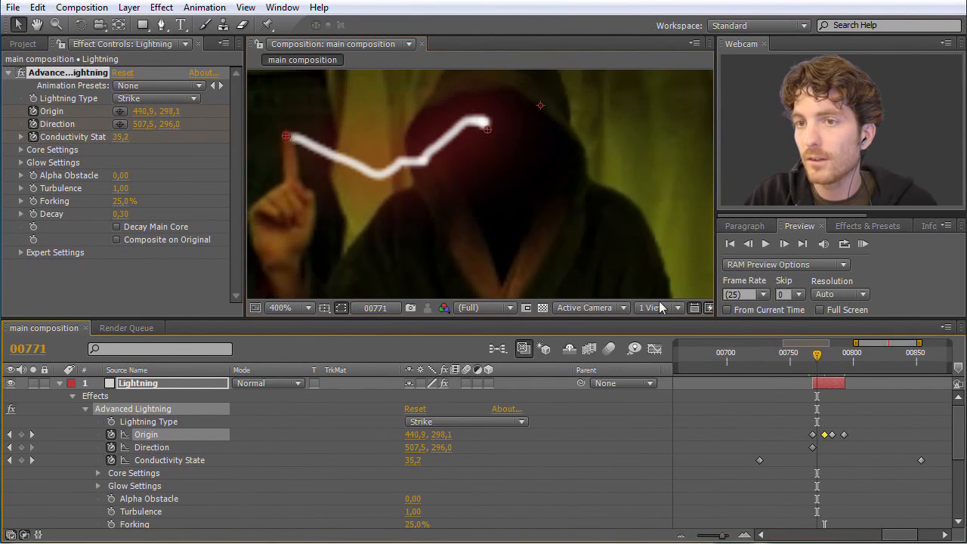
drag(286, 136, 285, 133)
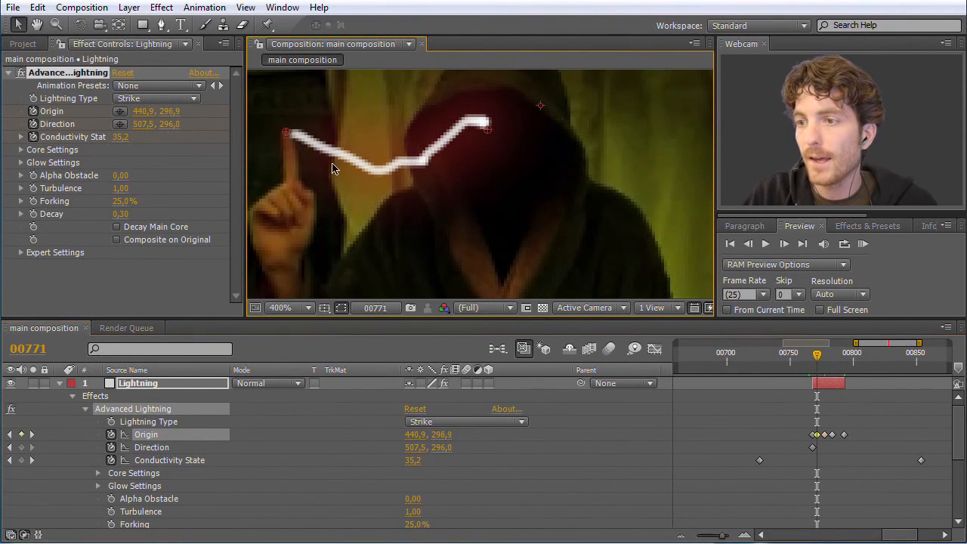
key(comma)
key(comma)
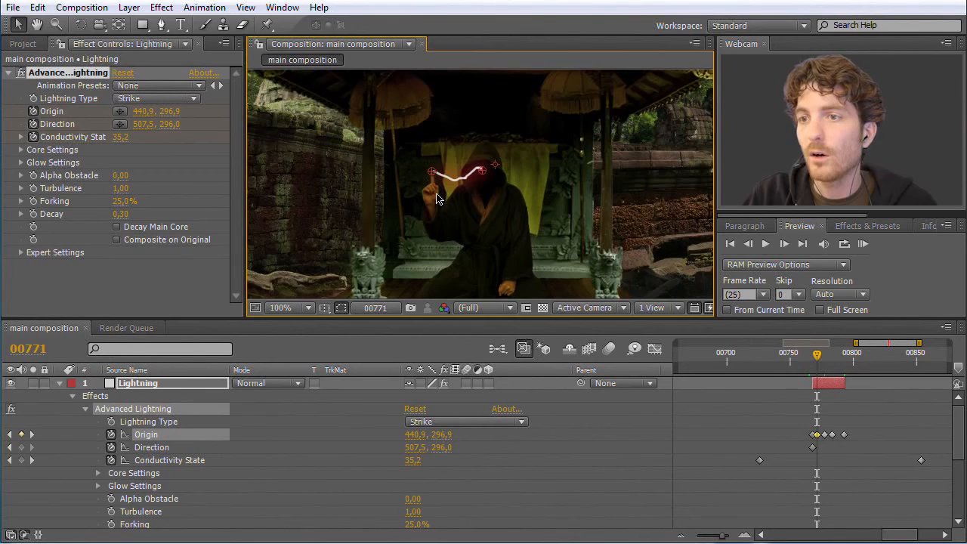
key(comma)
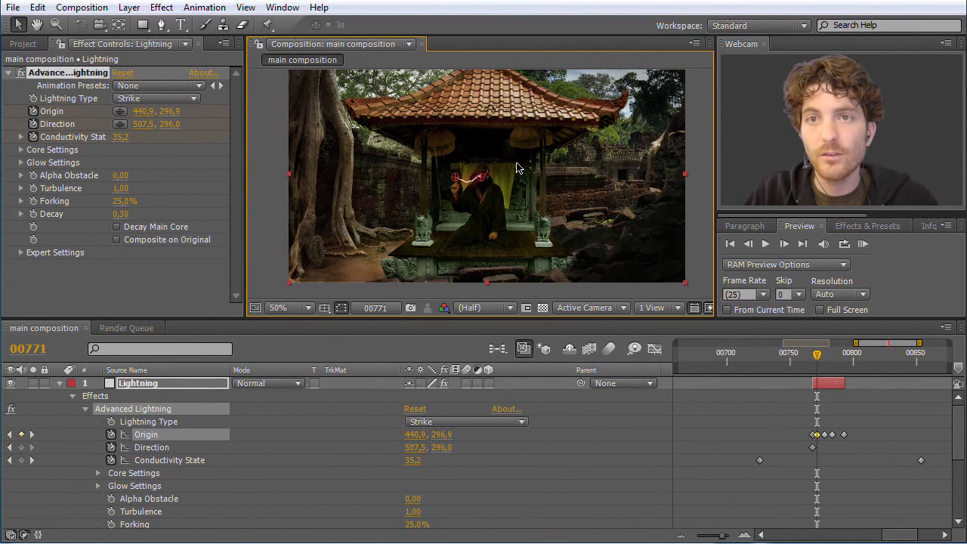
- Open the After Effects online help in the web browser
click(295, 12)
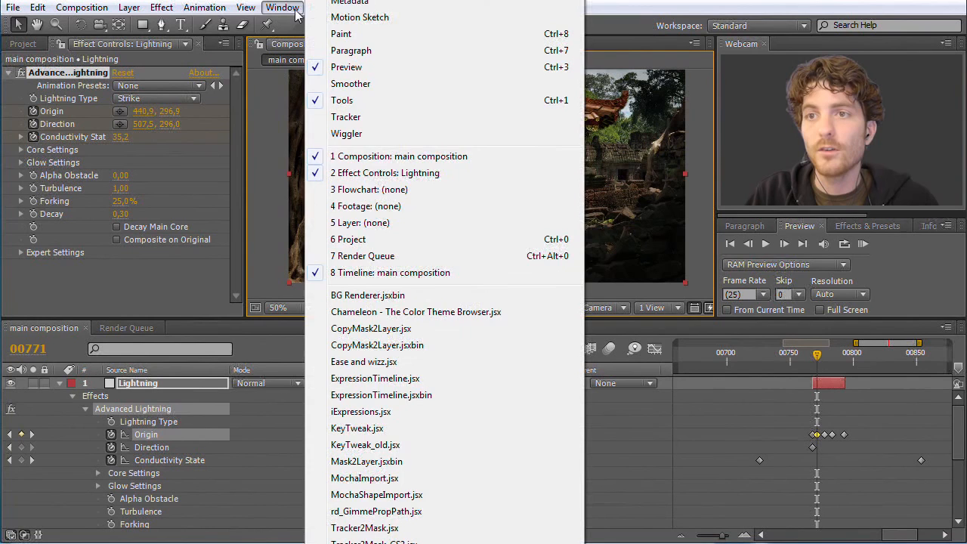
click(298, 12)
click(313, 9)
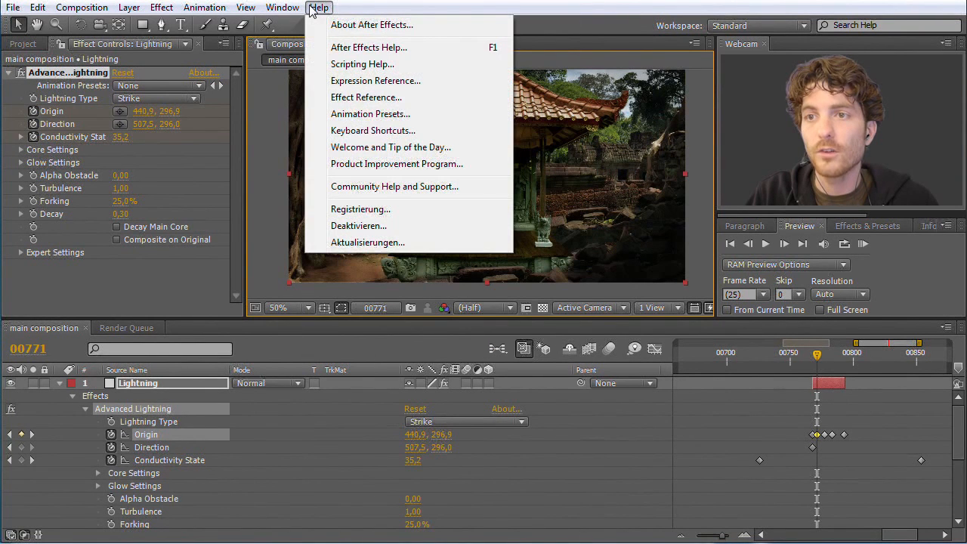
click(380, 48)
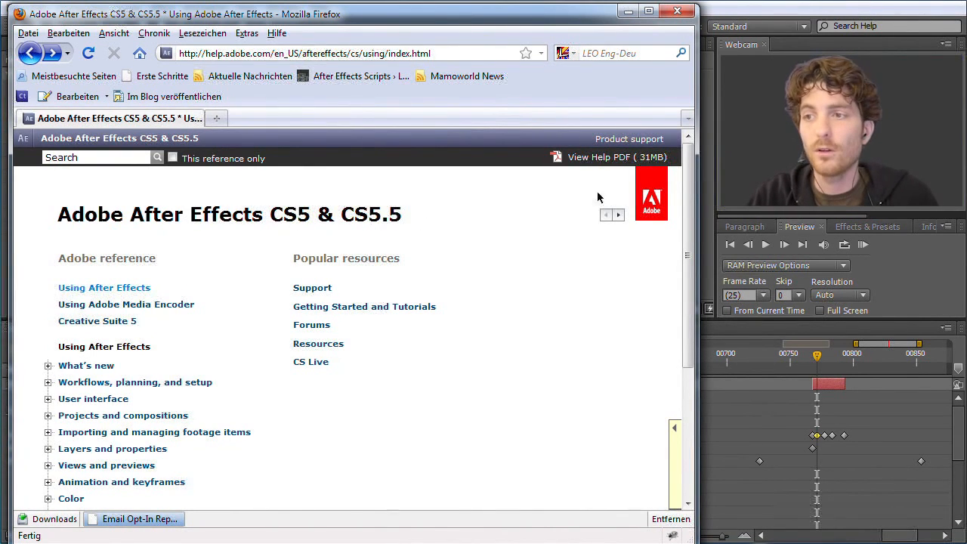
- Expand the Effects and animation presets section of the help contents and look through its effect categories
drag(687, 190, 675, 328)
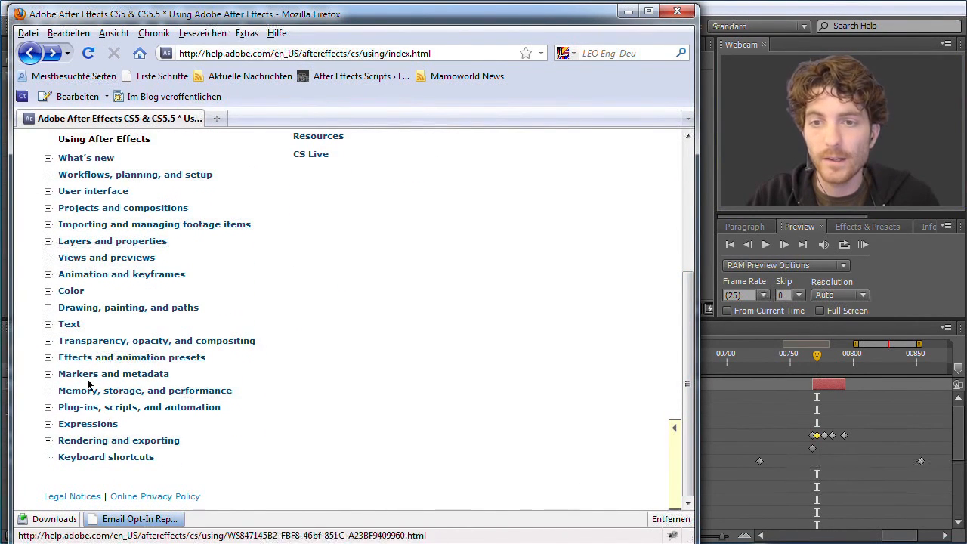
click(47, 358)
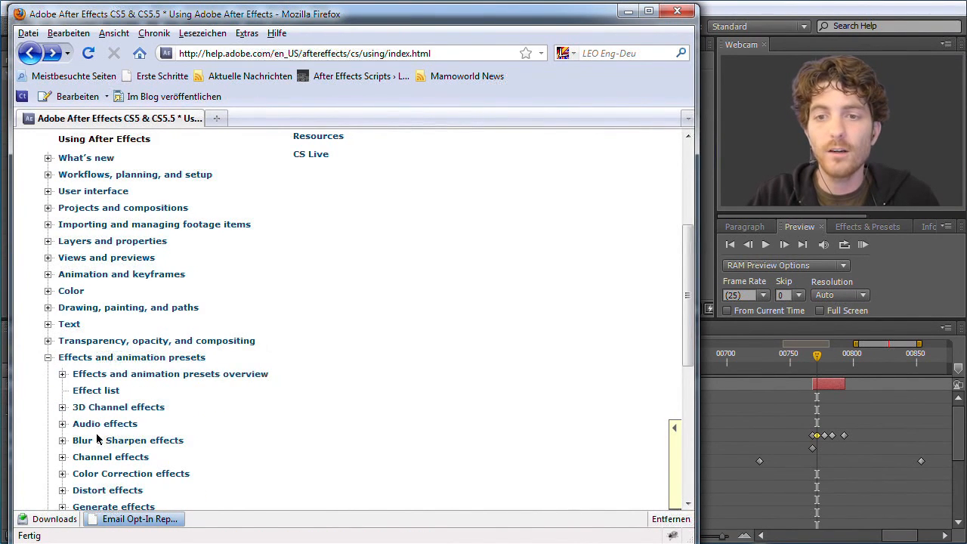
scroll(98, 438, down, 2)
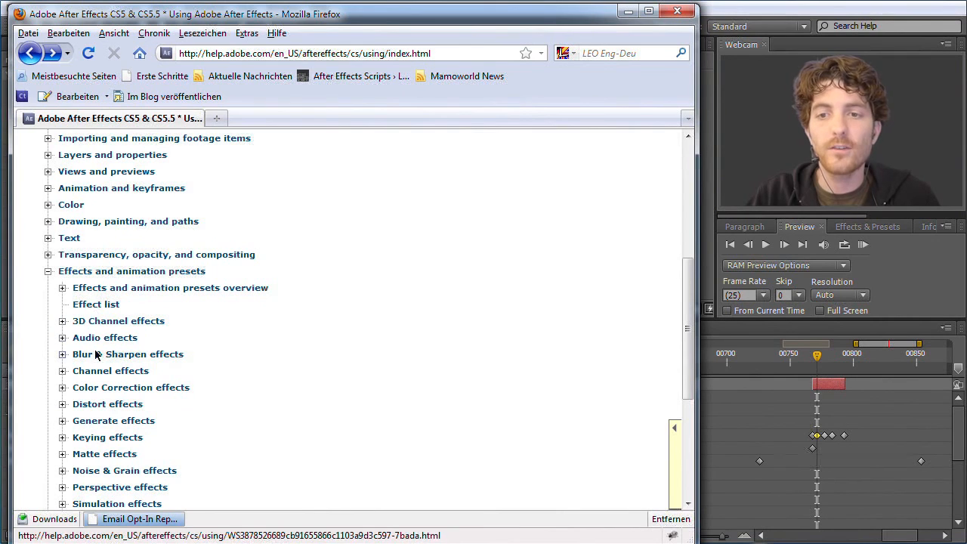
scroll(115, 378, down, 2)
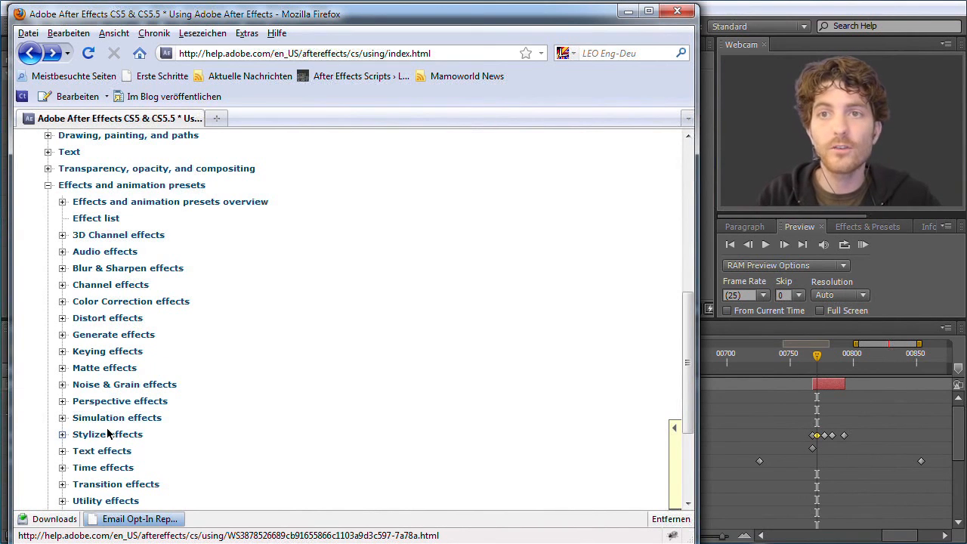
scroll(219, 398, down, 2)
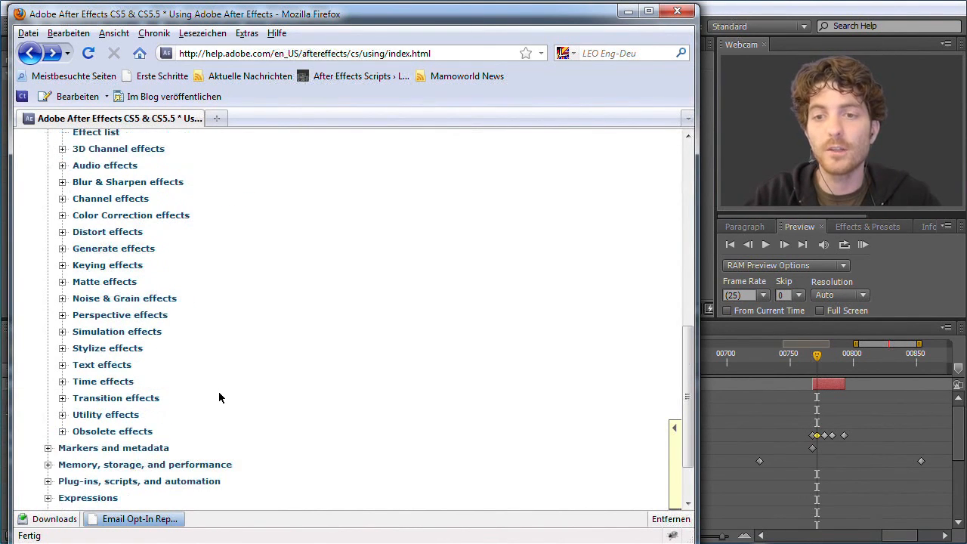